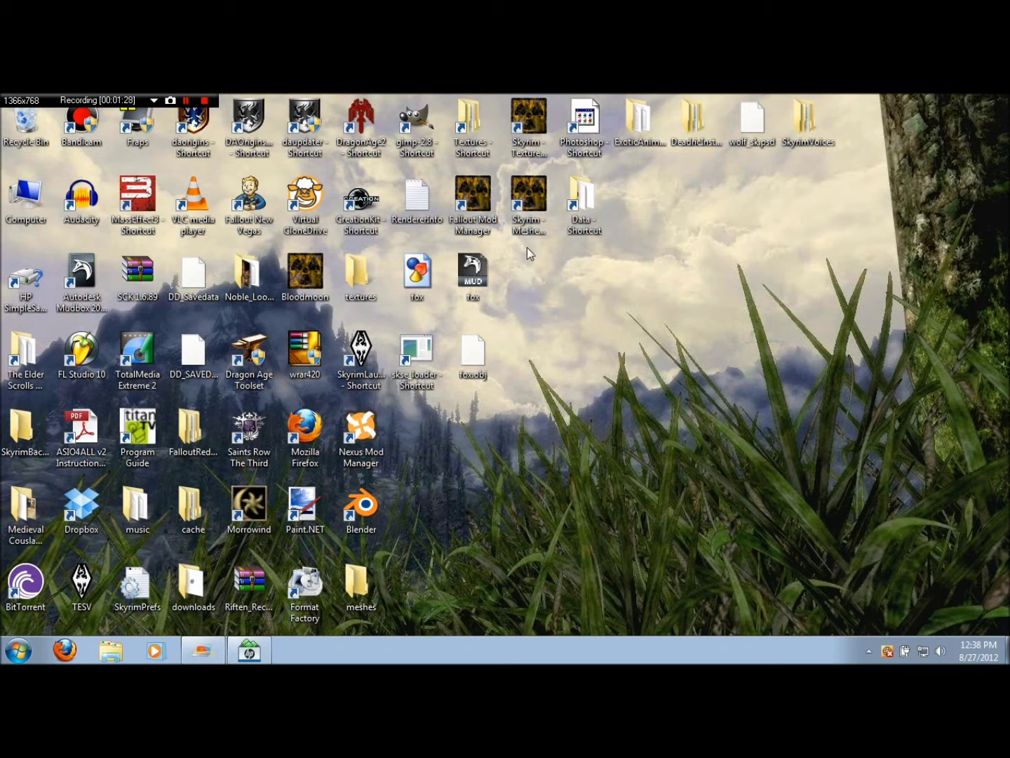
Step: Open the Skyrim - Meshes archive, filter it to 'rabbit', and extract the hare rabbit.nif
click(530, 201)
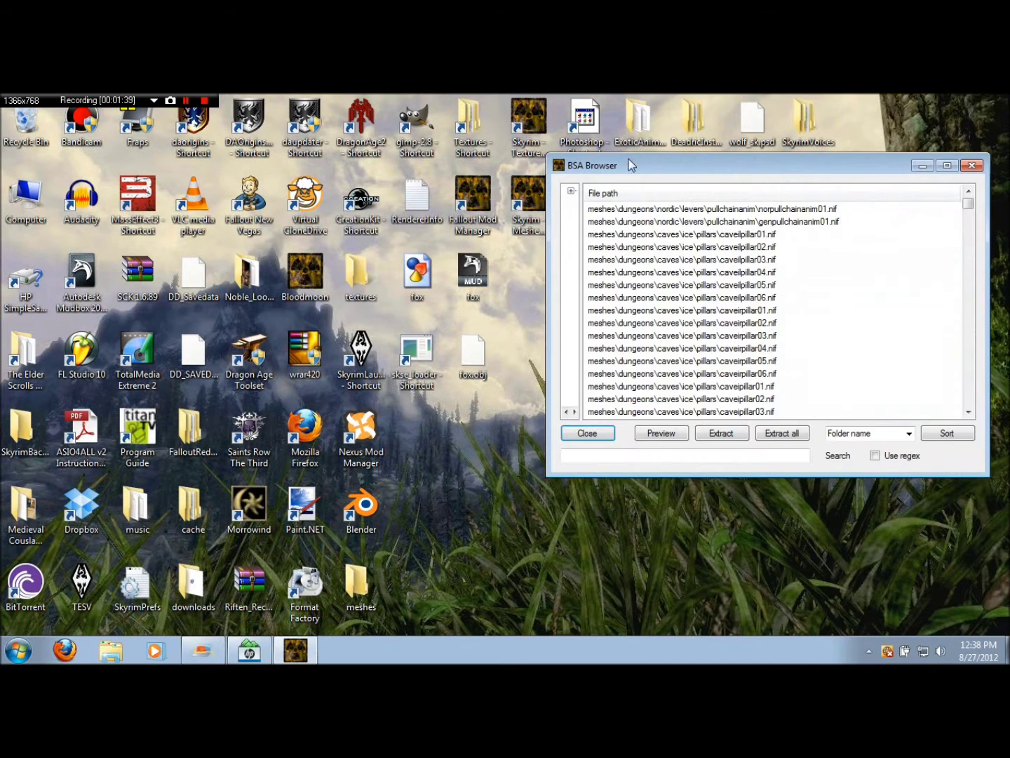
drag(642, 167, 391, 125)
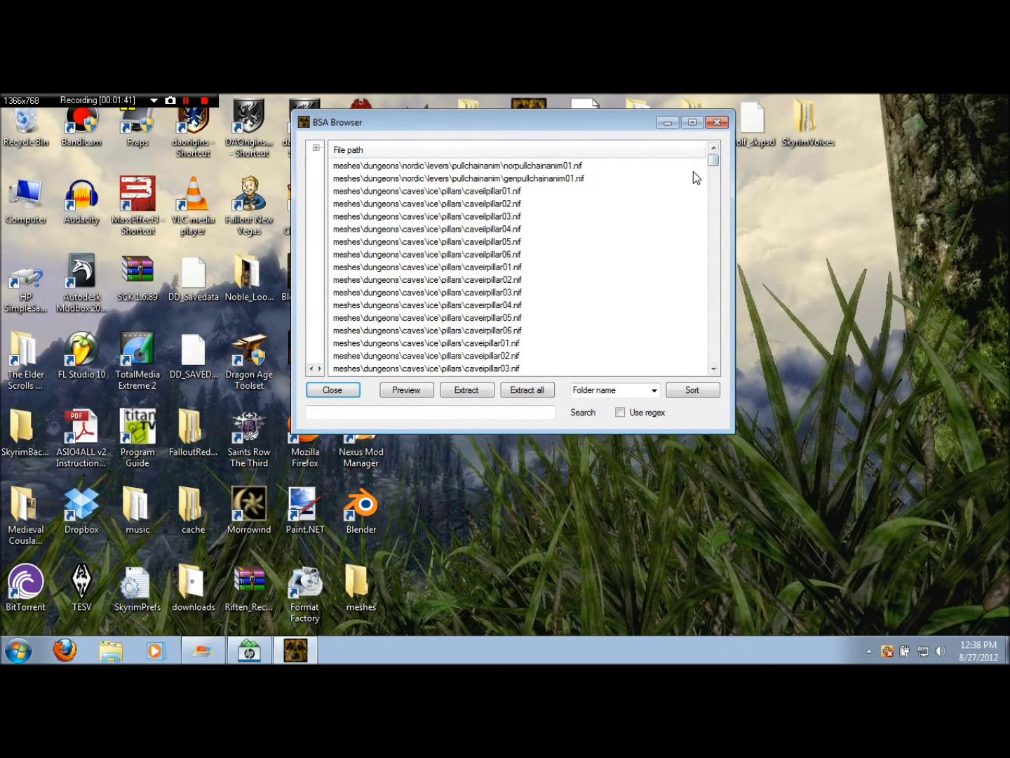
mouse_move(690, 167)
click(391, 412)
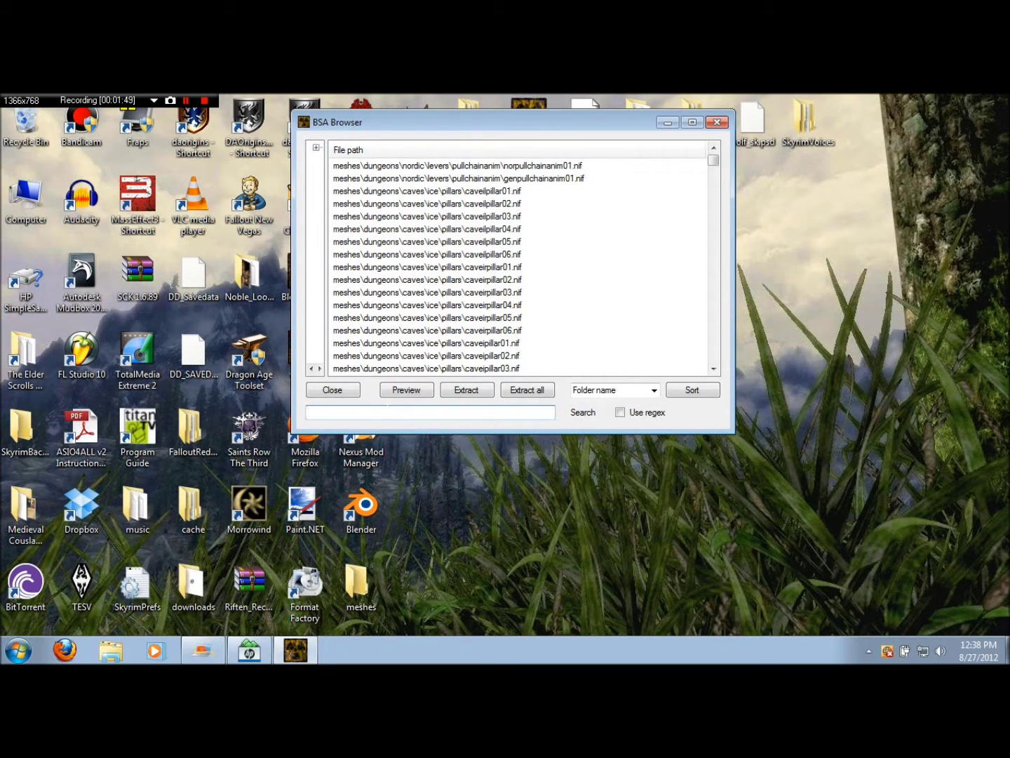
text(rabbit)
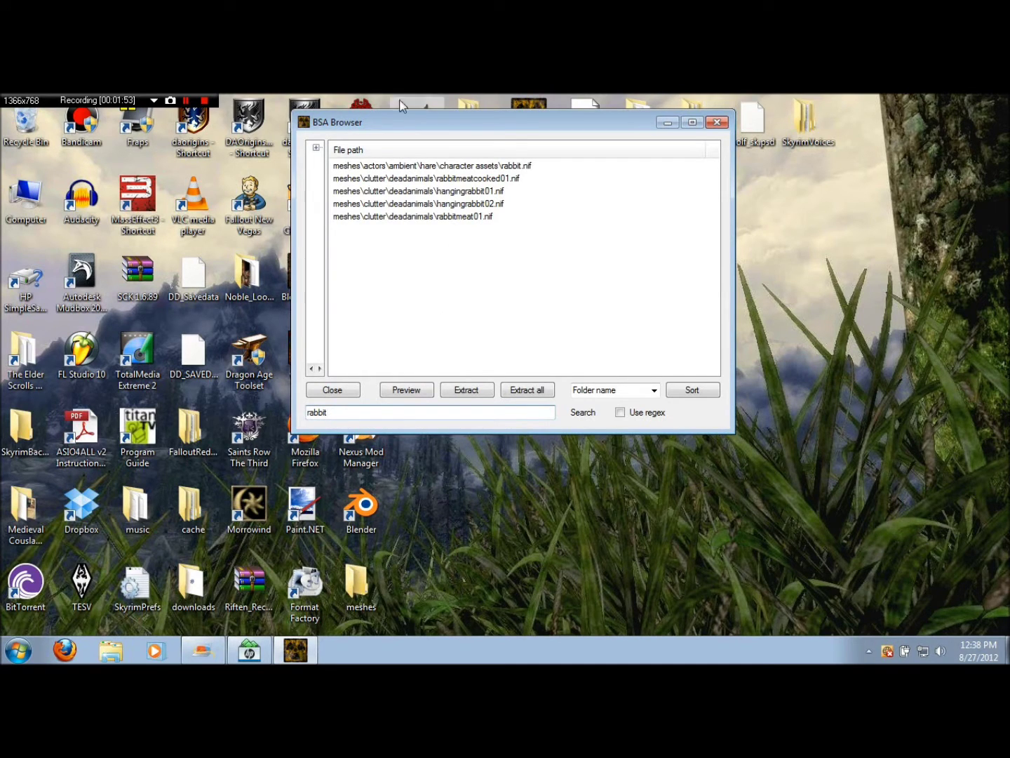
click(388, 166)
mouse_move(408, 167)
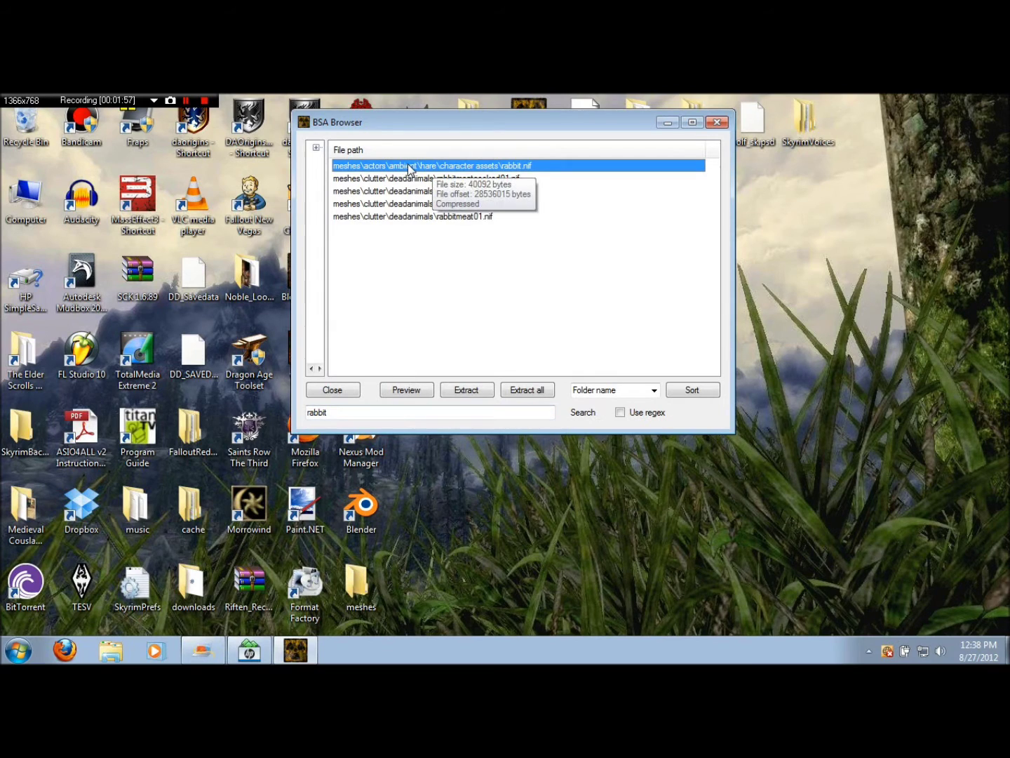
click(456, 391)
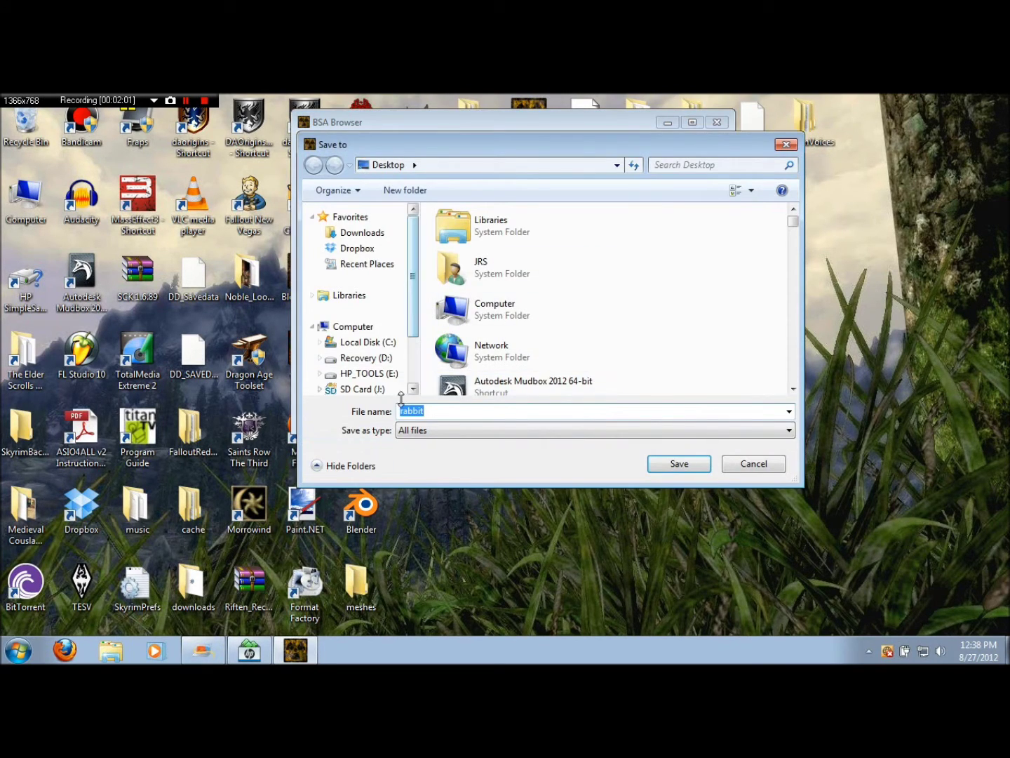
Step: Save the extracted rabbit.nif to the Desktop and move the browser window to the right
click(674, 466)
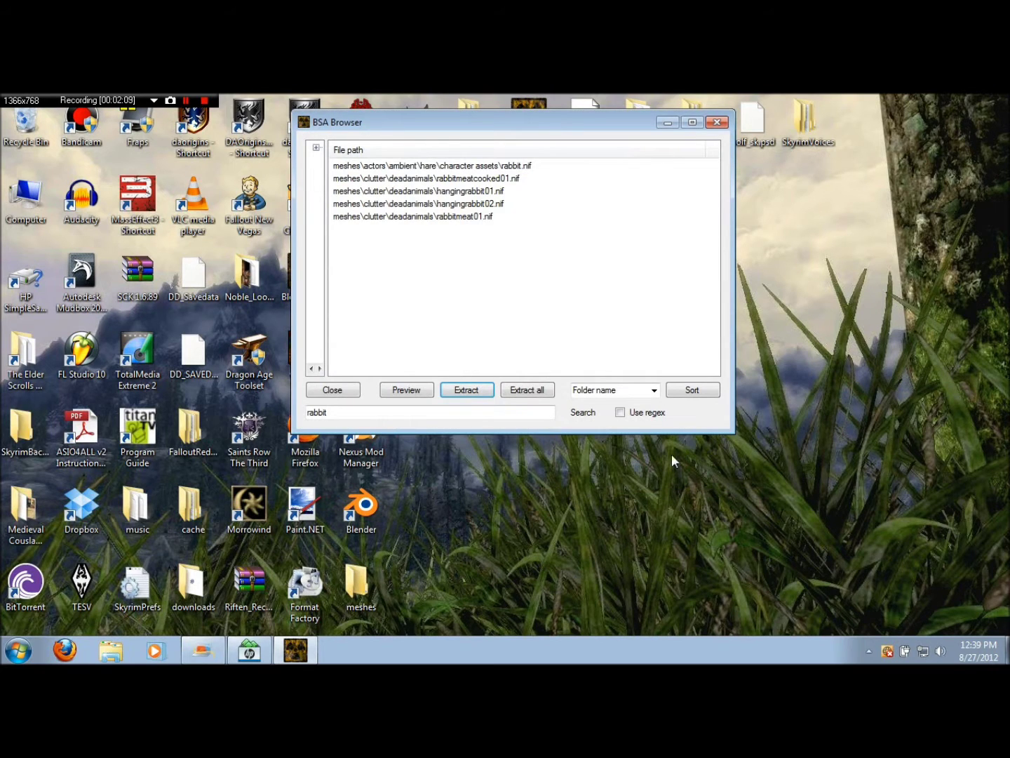
drag(421, 123, 706, 215)
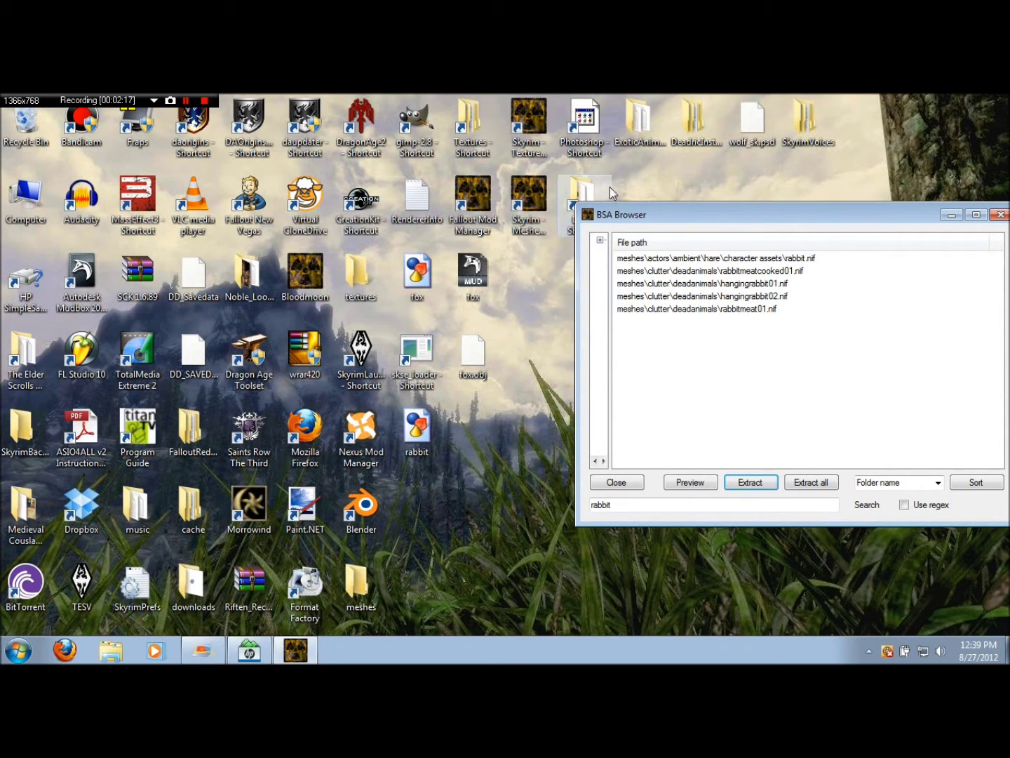
drag(635, 216, 788, 217)
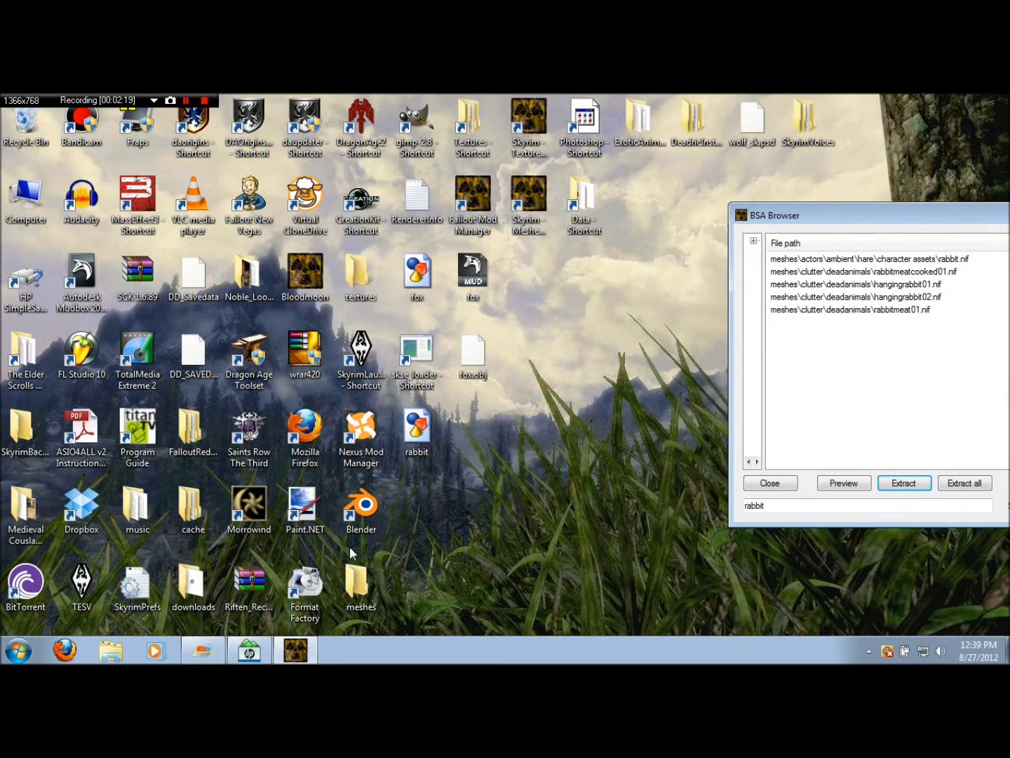
Step: Place the extracted rabbit file beside the fox files on the desktop
double_click(357, 582)
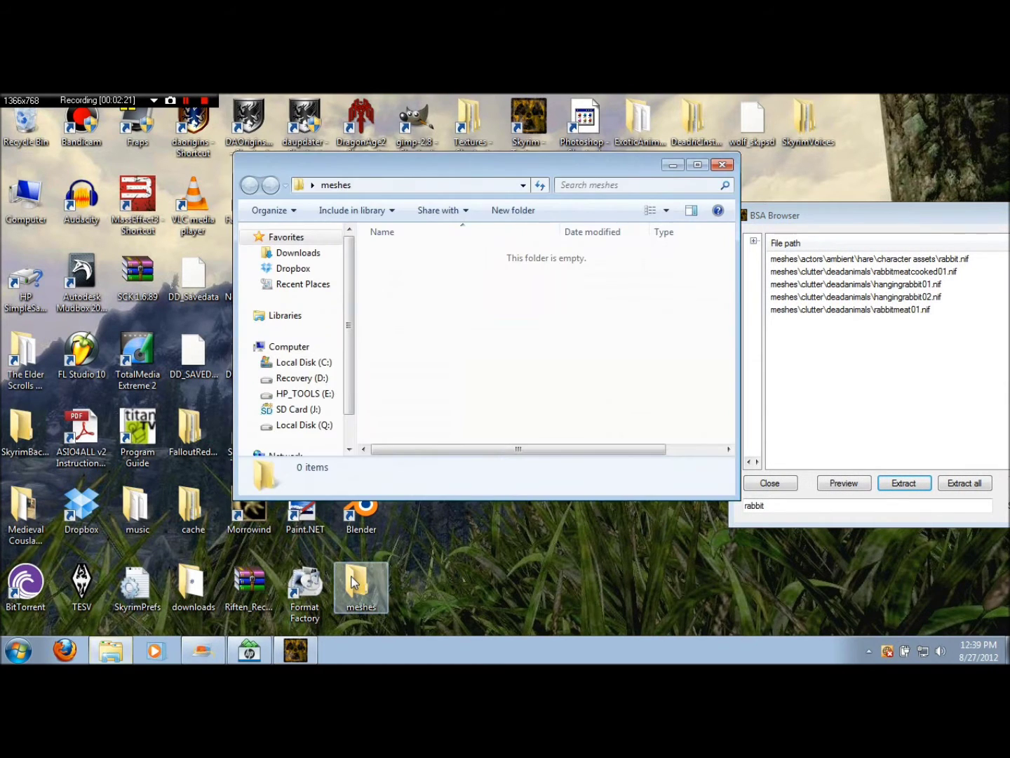
click(722, 164)
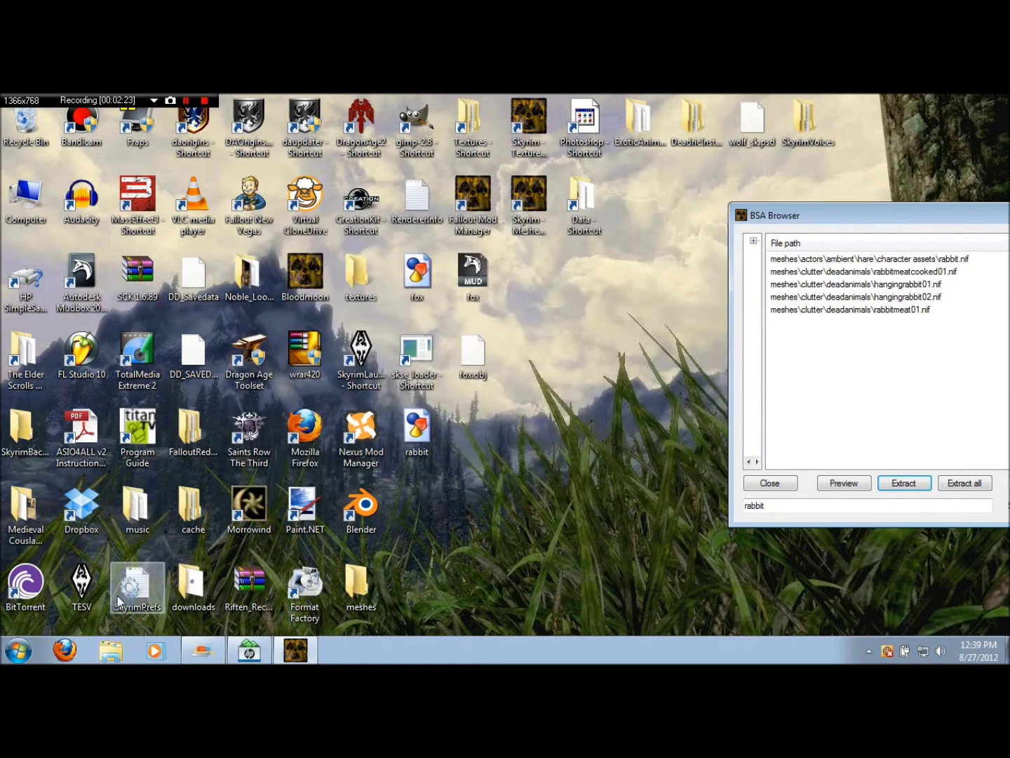
drag(417, 430, 531, 268)
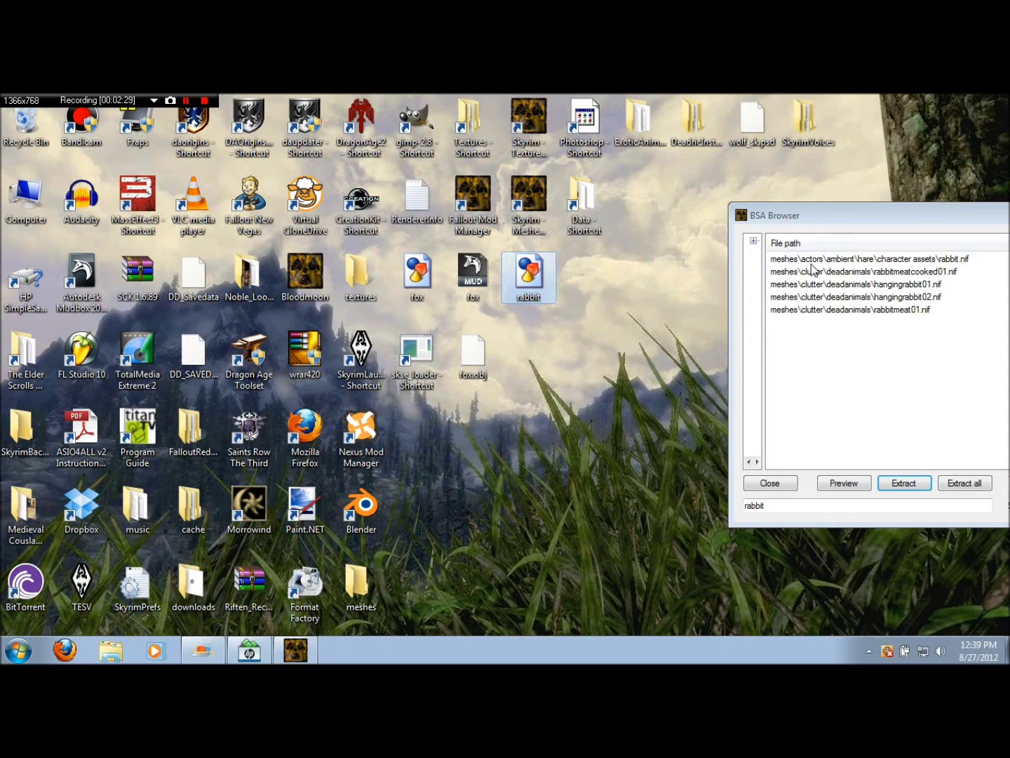
Step: Create nested 'actors' and 'ambient' folders inside the desktop meshes folder
double_click(355, 589)
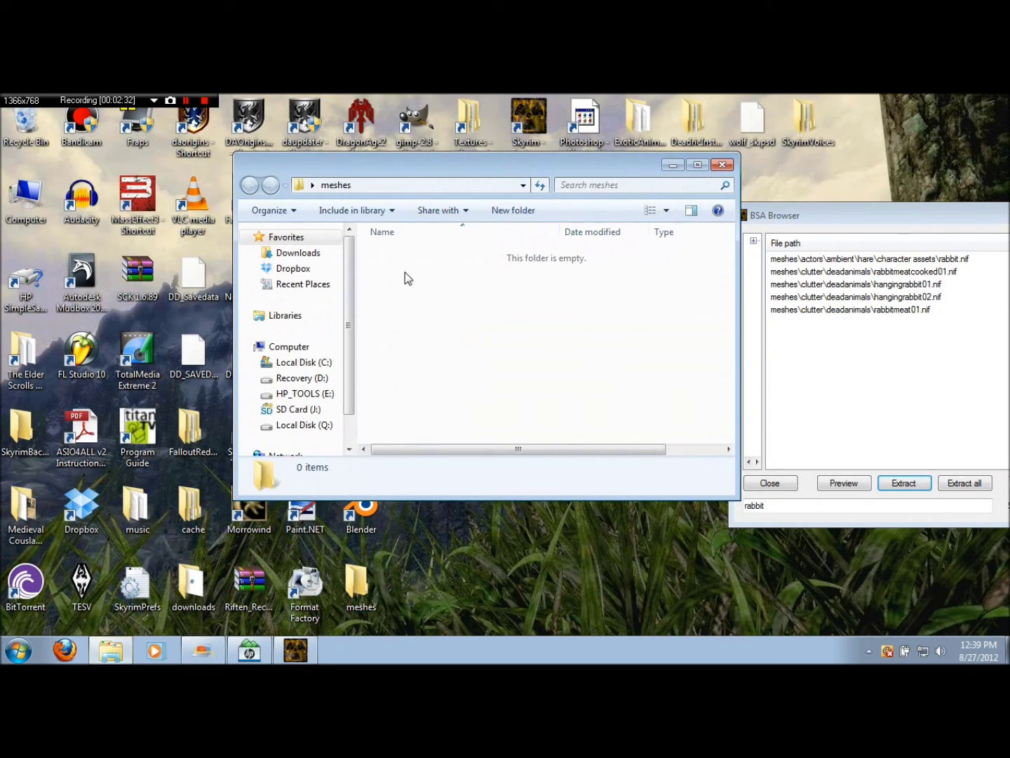
click(523, 212)
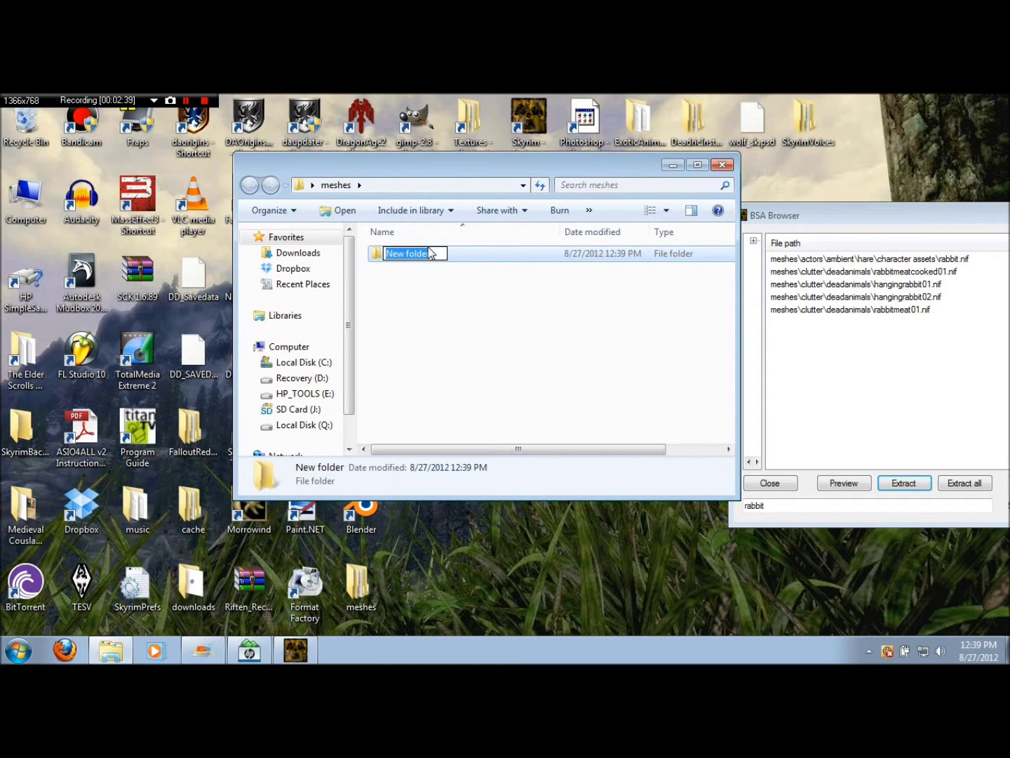
text(actors)
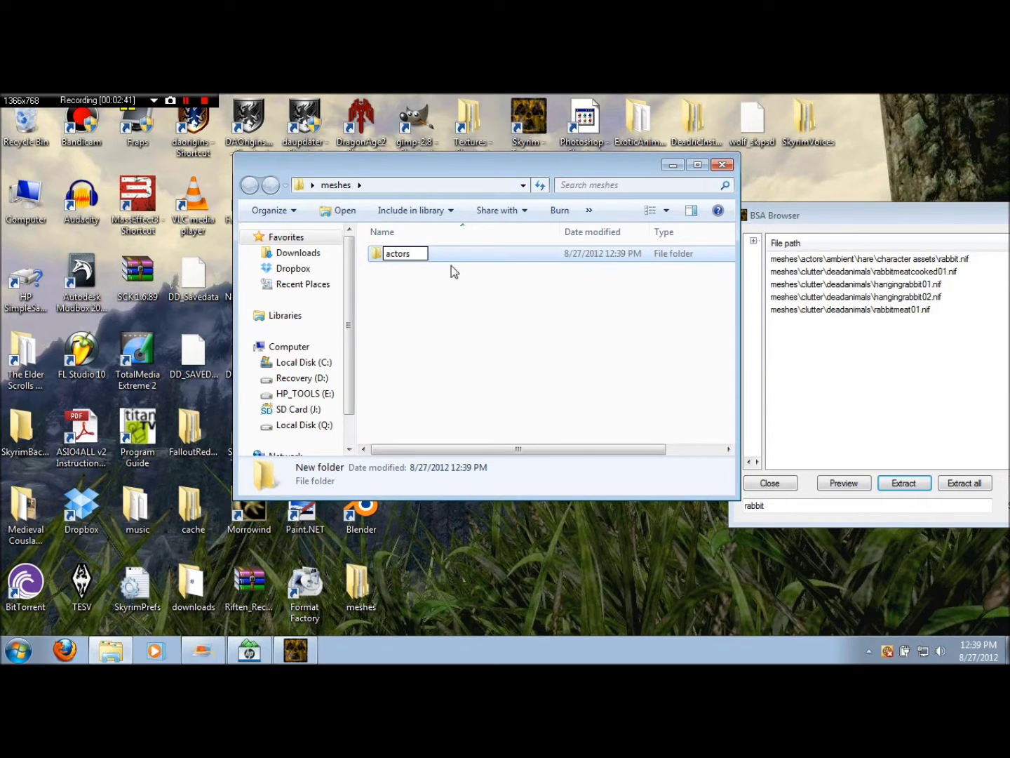
key(Return)
double_click(447, 253)
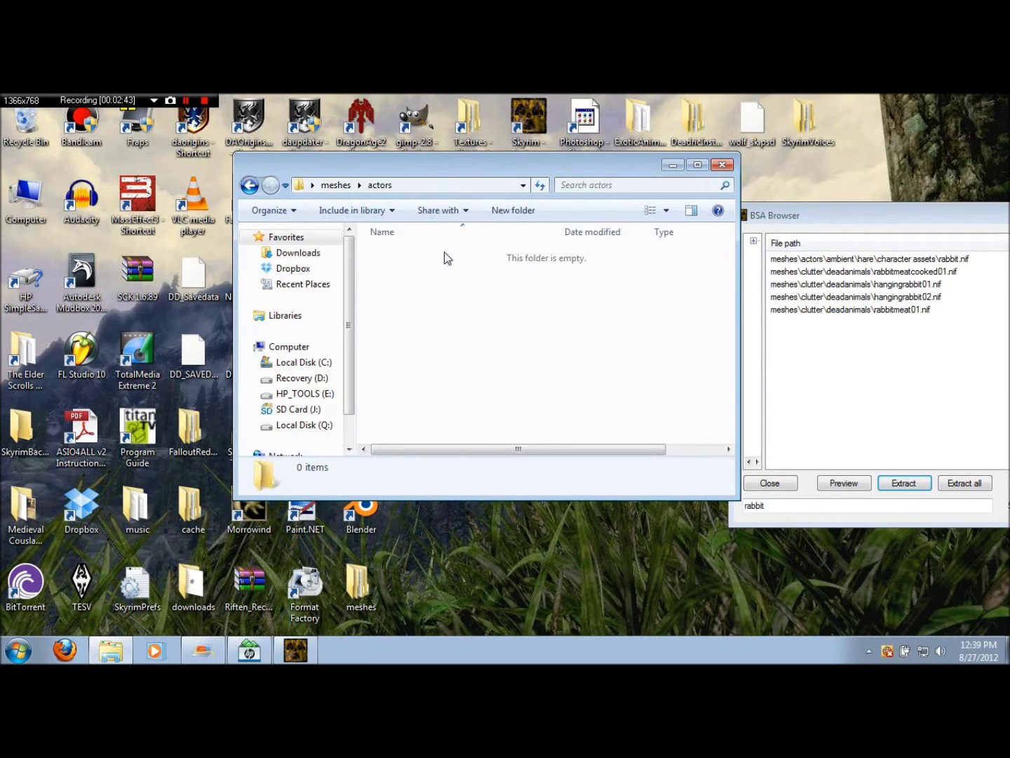
right_click(440, 298)
click(501, 210)
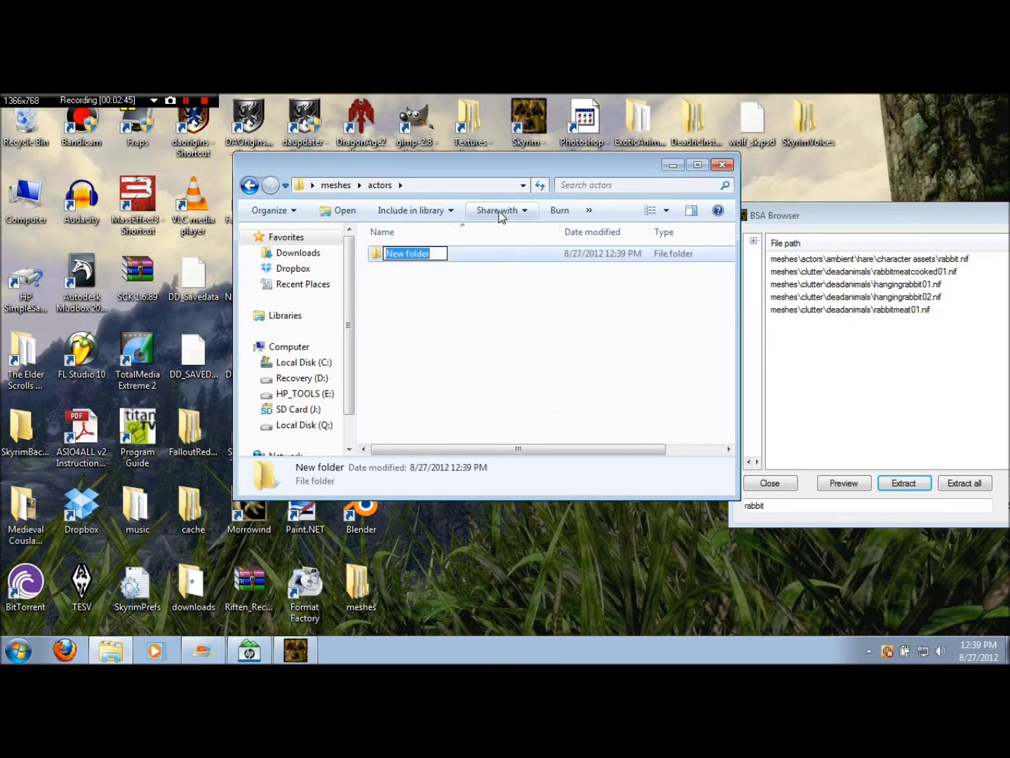
text(ambient)
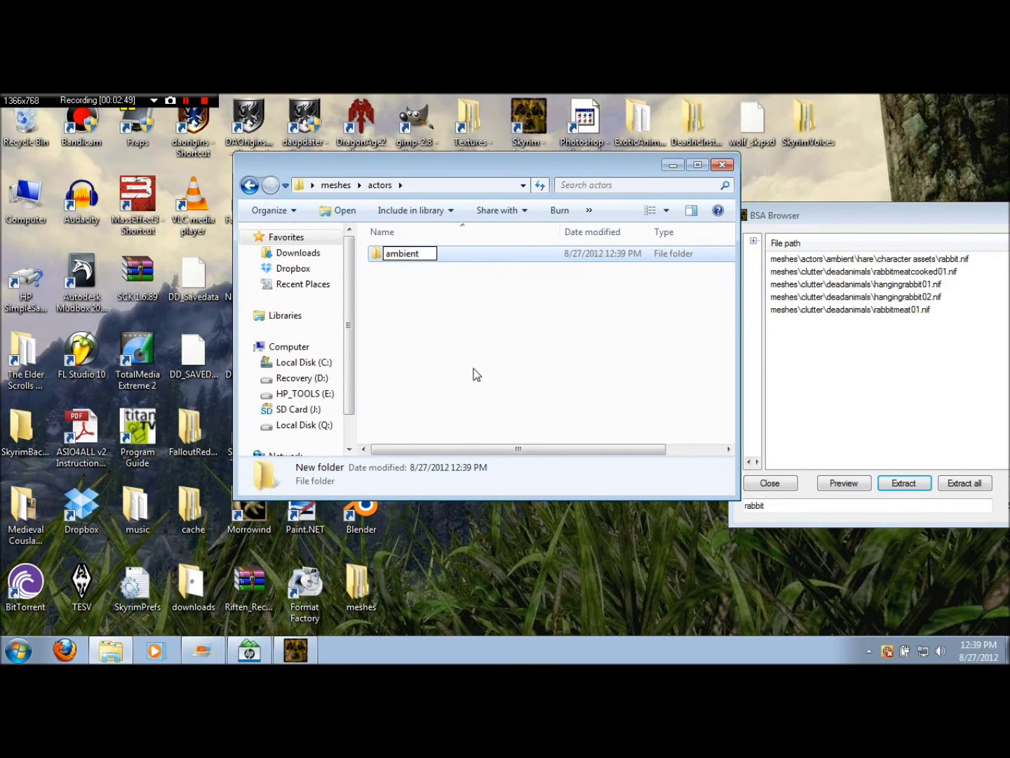
click(378, 258)
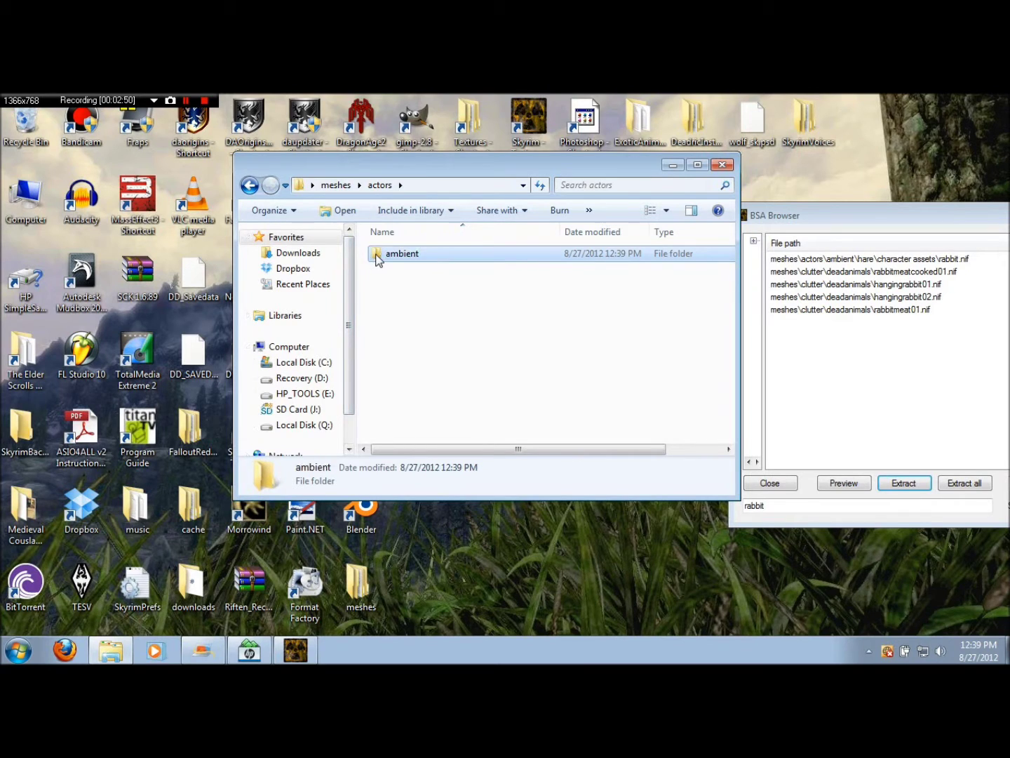
double_click(378, 258)
Step: Add 'hare' and 'character assets' folders inside ambient and open character assets
click(511, 210)
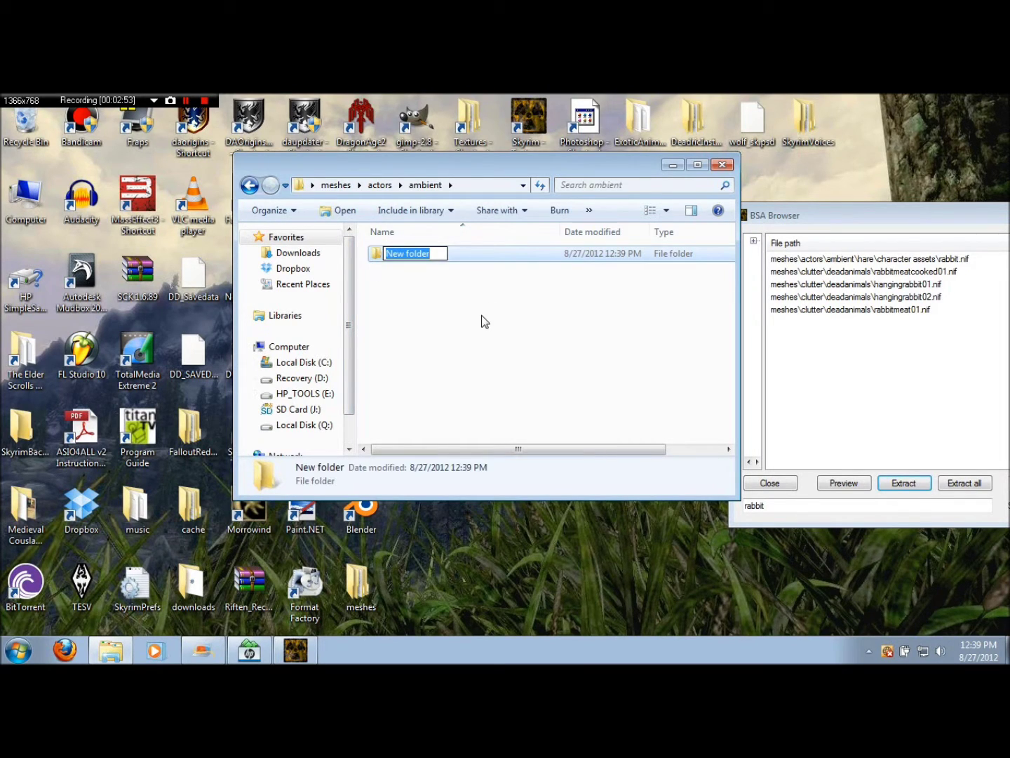
text(hare)
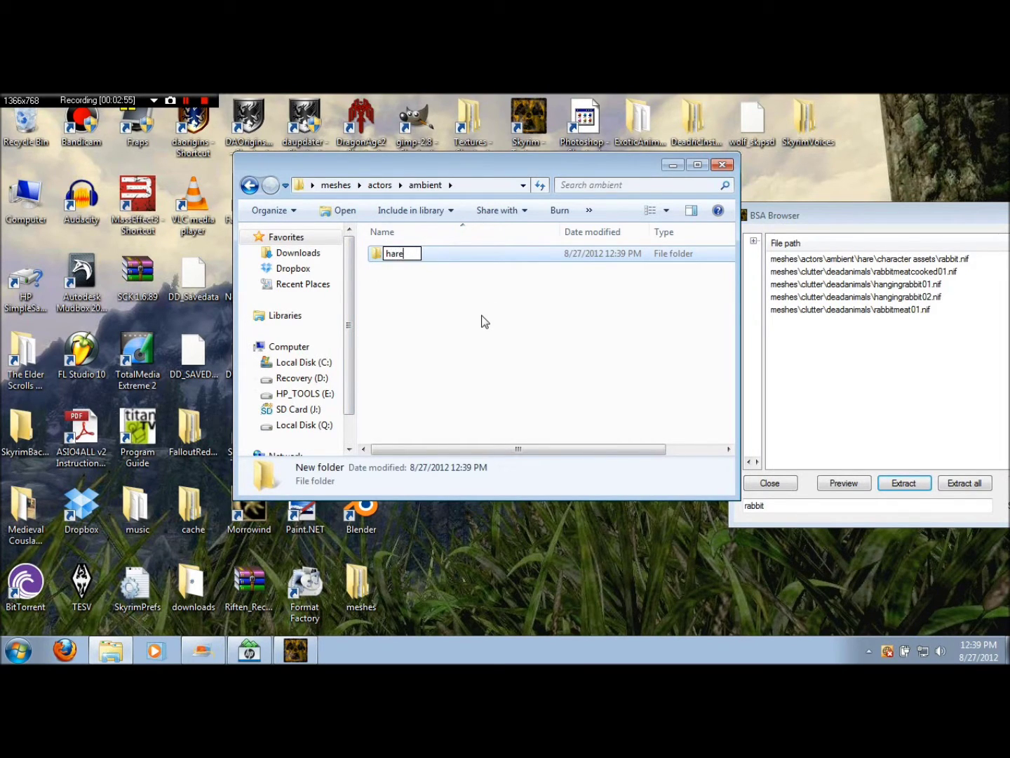
click(372, 261)
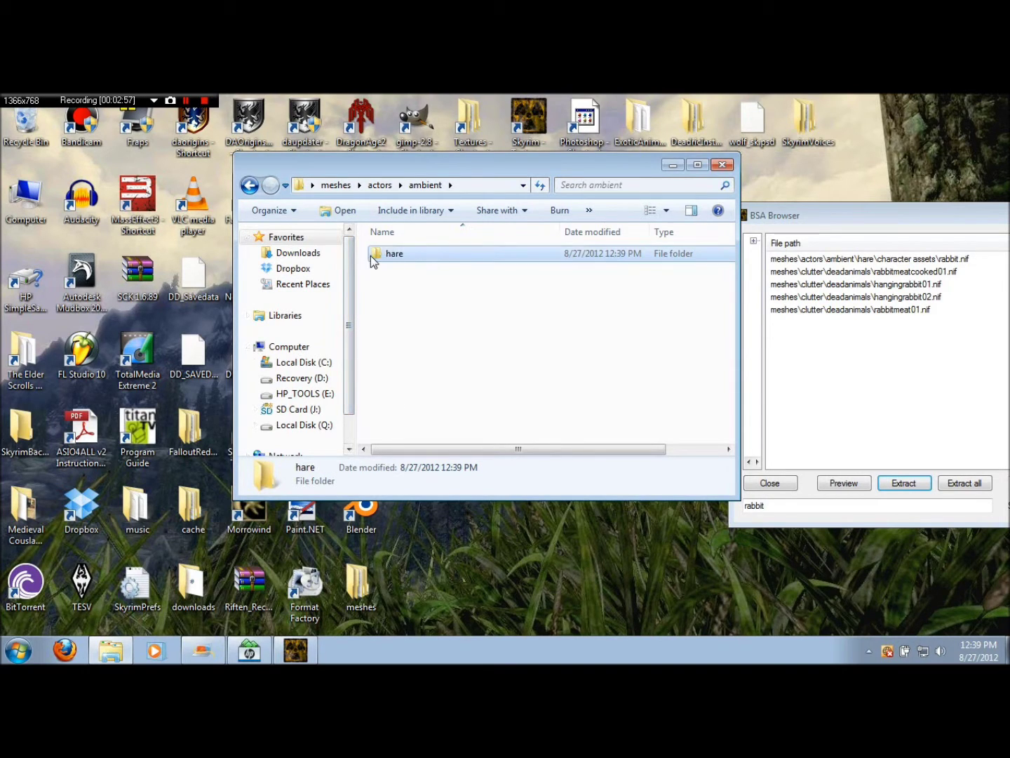
double_click(376, 256)
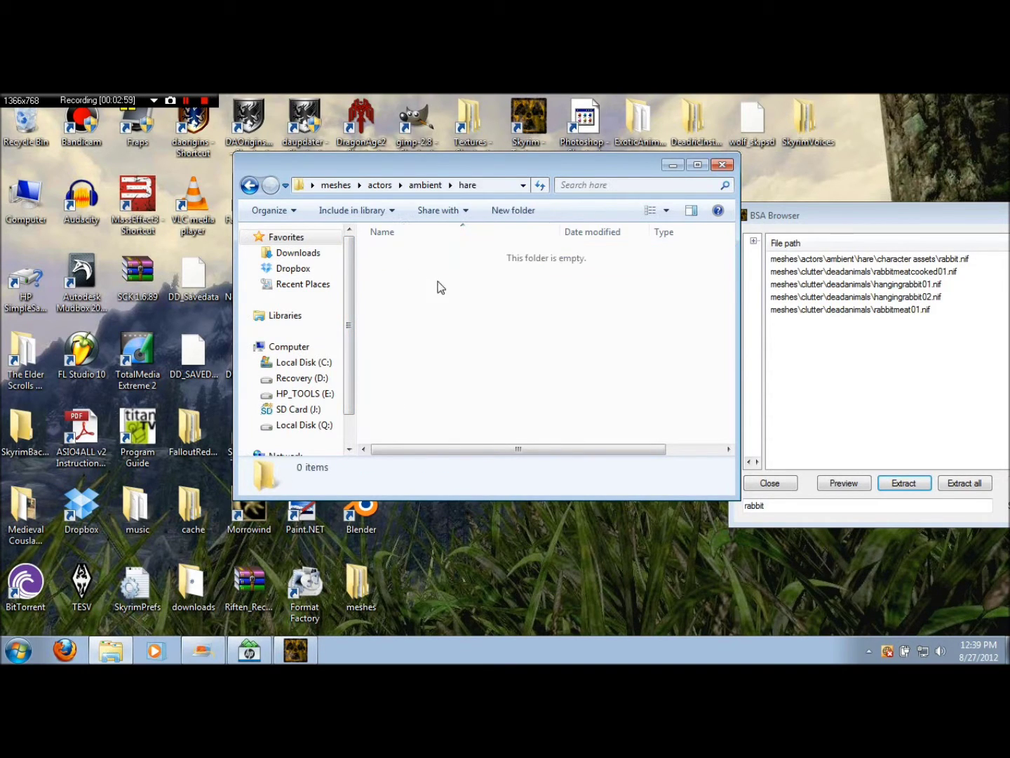
click(525, 205)
text(charact)
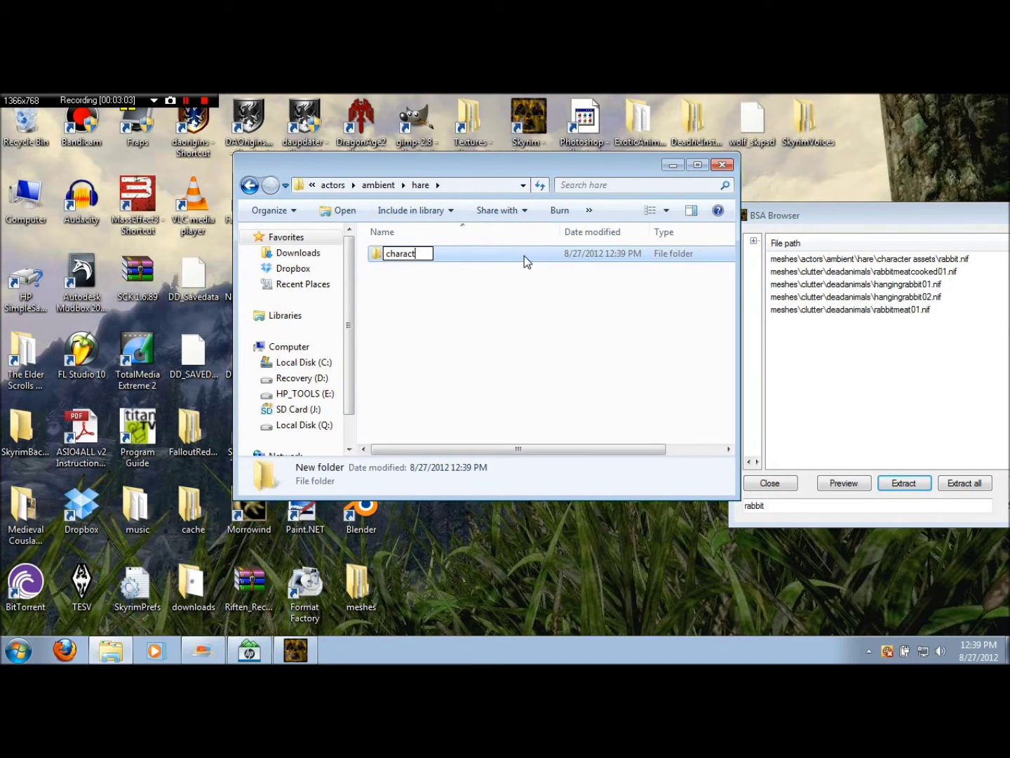
text(er assets)
key(Return)
double_click(379, 256)
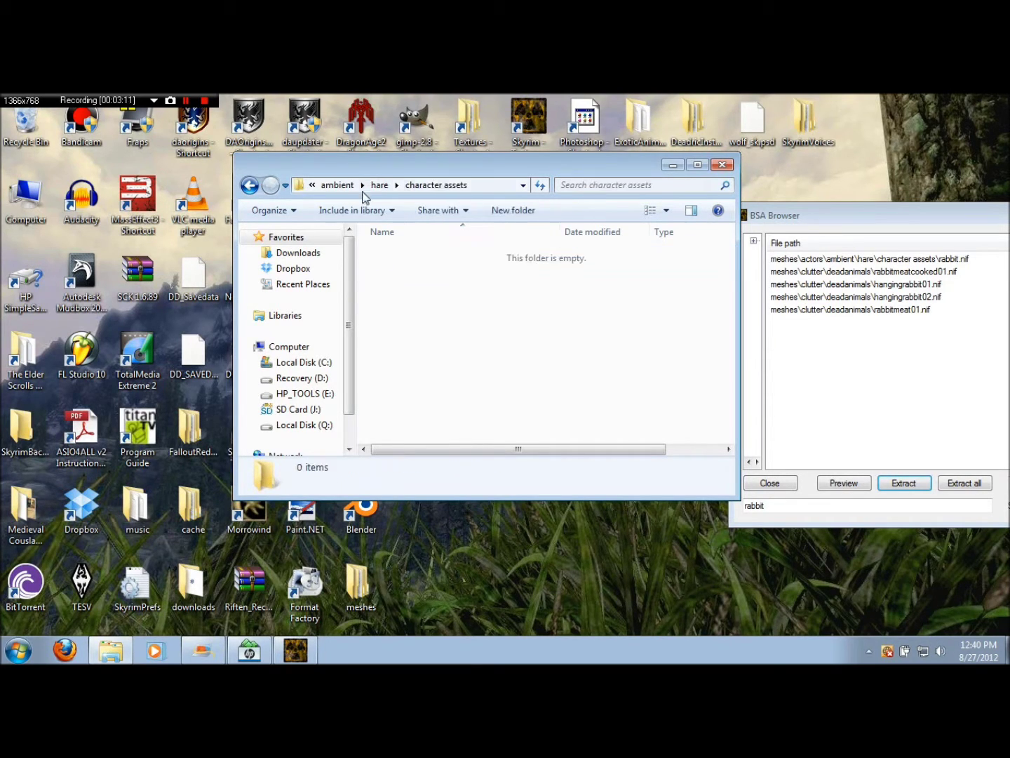
drag(347, 169, 626, 184)
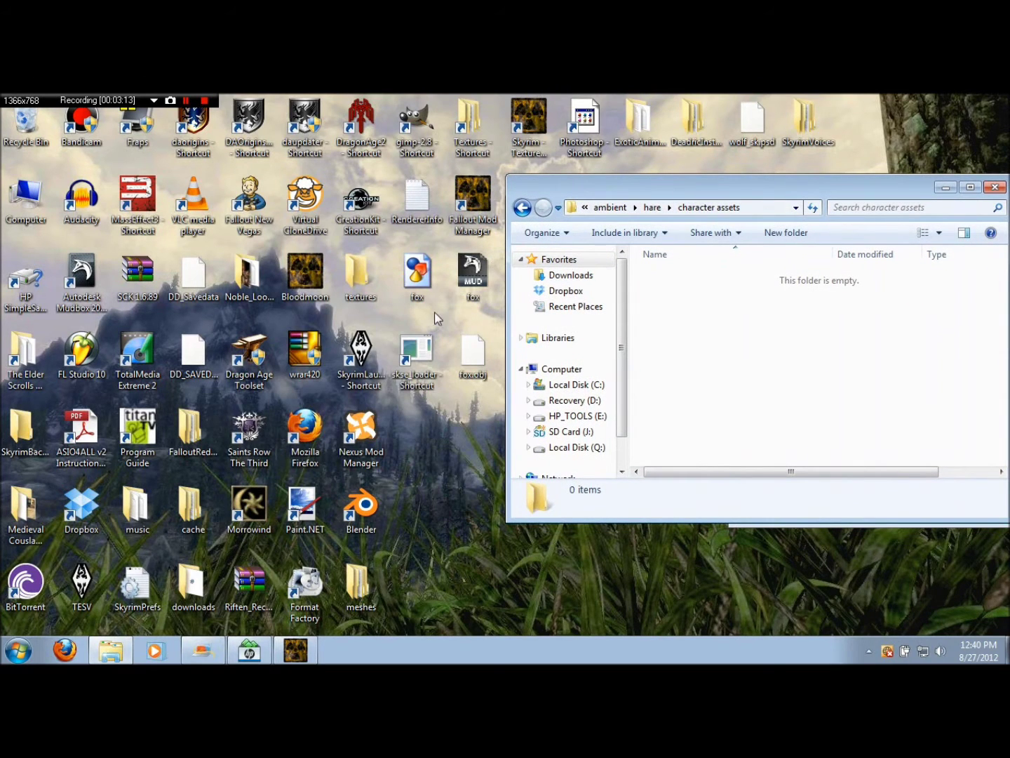
Step: Move the rabbit.nif file into the character assets folder
drag(559, 190, 656, 215)
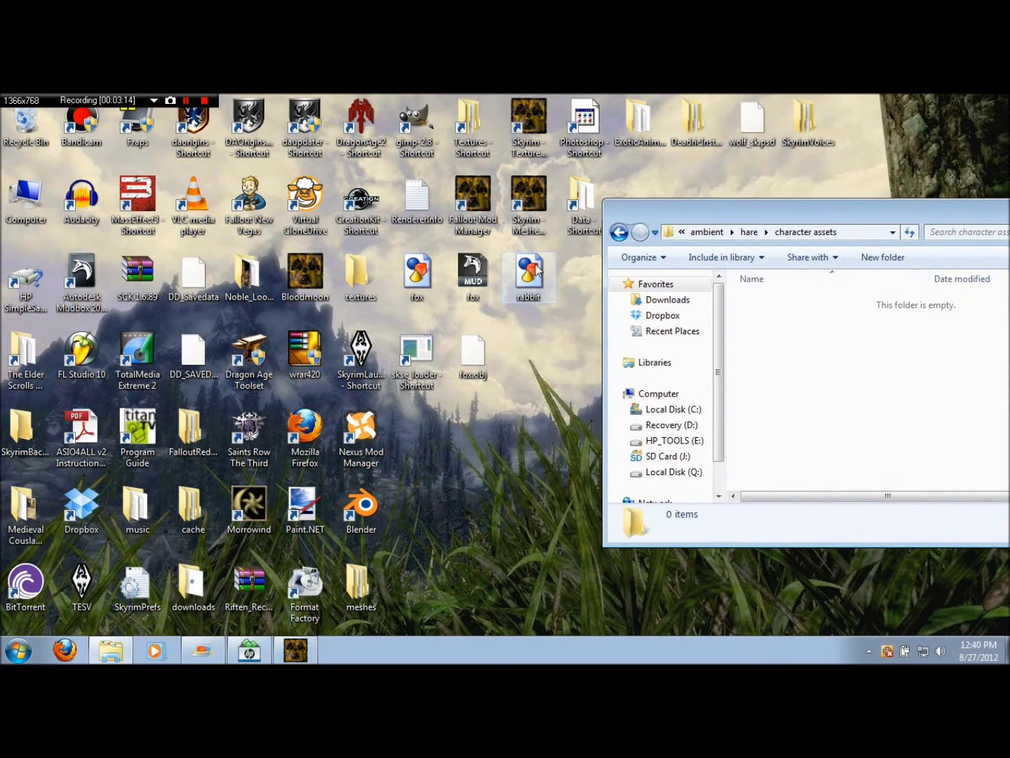
drag(540, 270, 805, 330)
drag(773, 216, 437, 194)
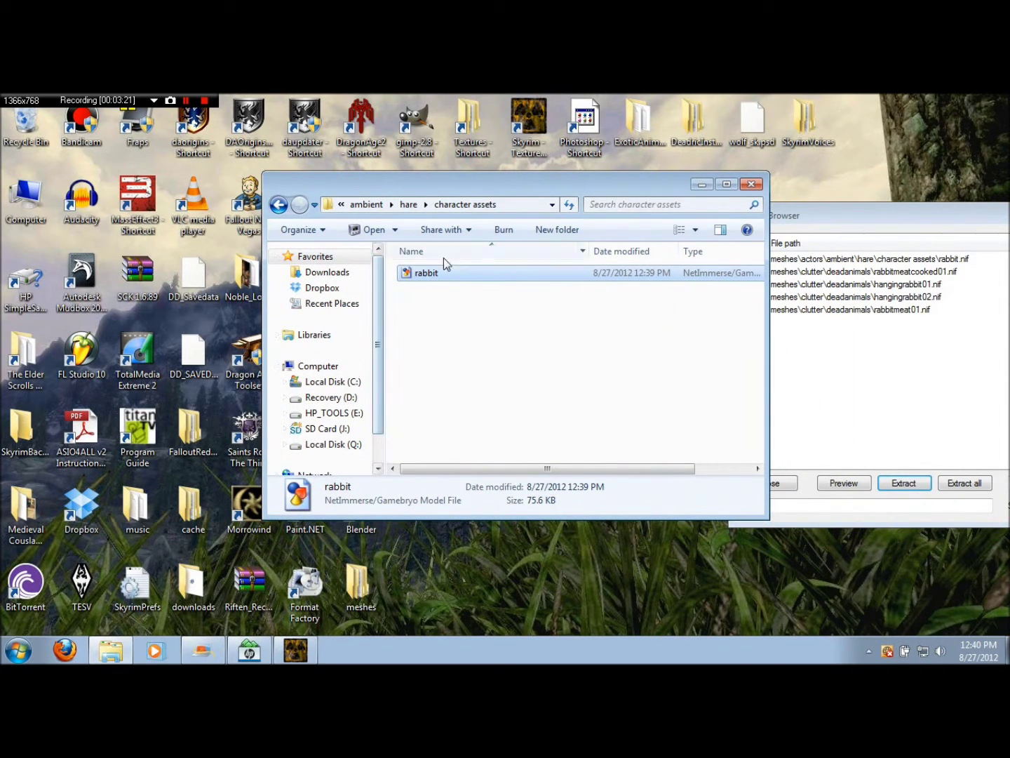
drag(407, 181, 668, 291)
Step: Open the desktop textures folder, close character assets, and unload the meshes archive
double_click(357, 274)
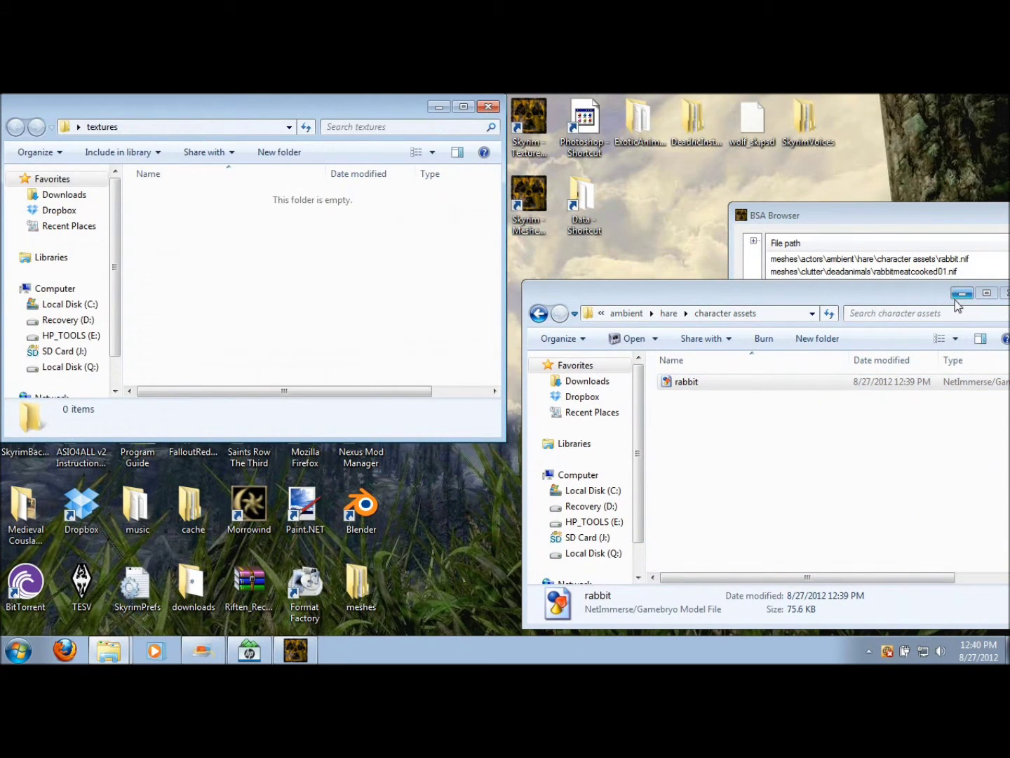
drag(968, 303, 823, 325)
click(867, 315)
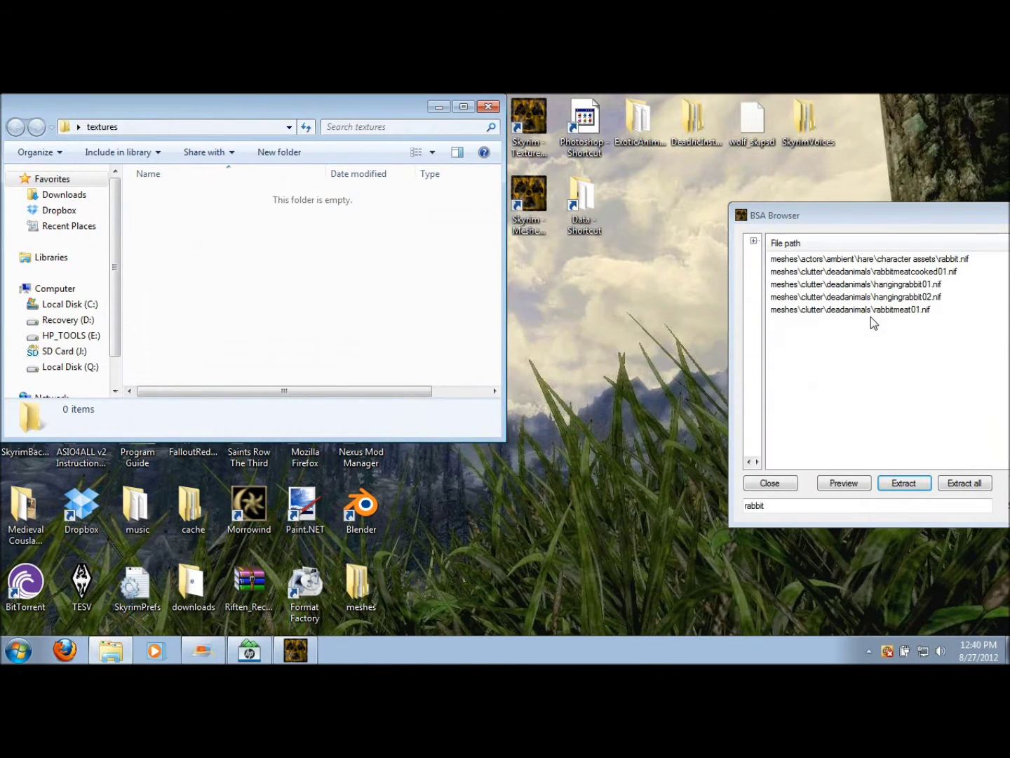
click(761, 487)
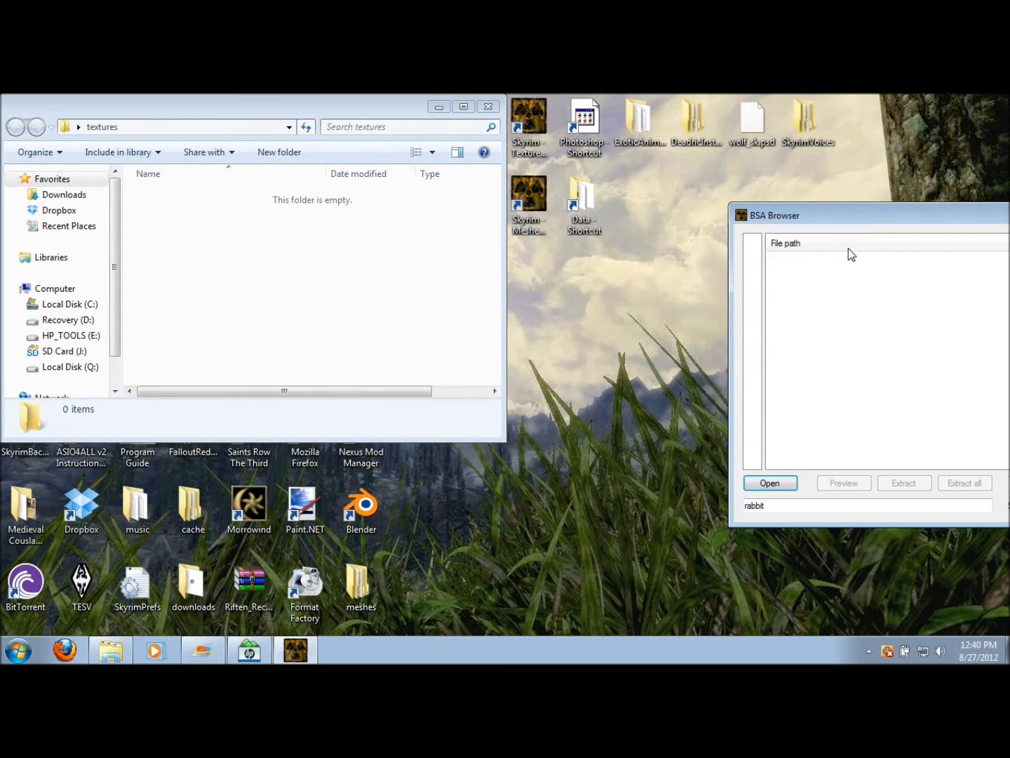
drag(884, 216, 657, 307)
Step: Open the Skyrim - Textures archive and filter its list to 'rabbit'
click(924, 305)
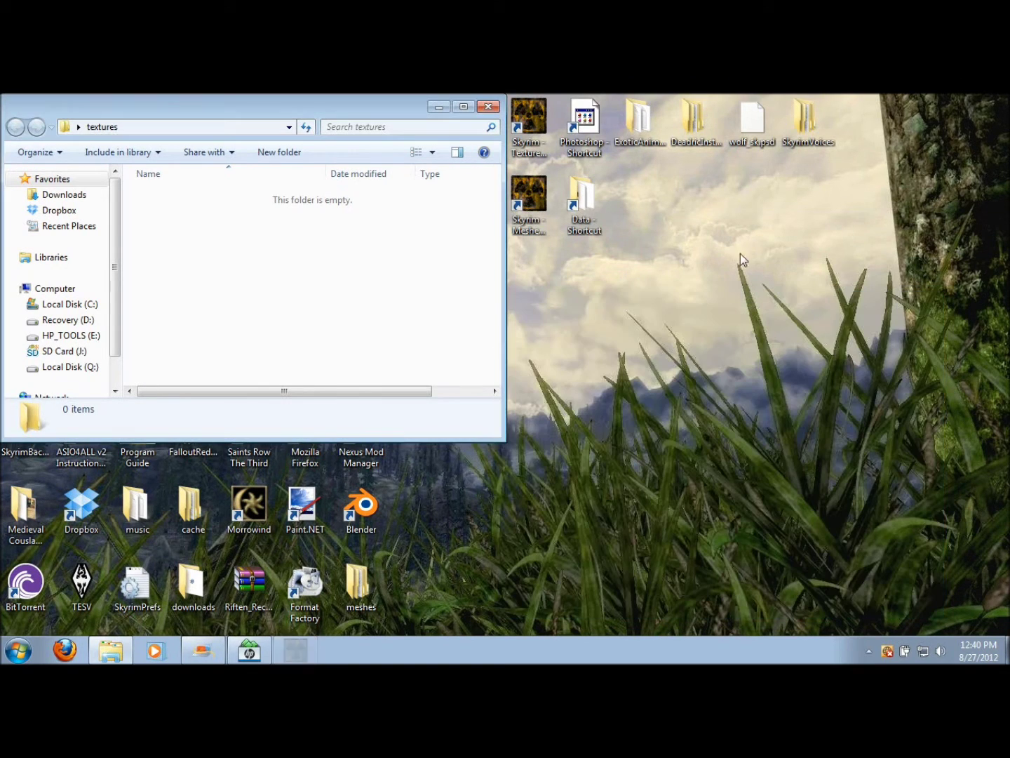
double_click(531, 124)
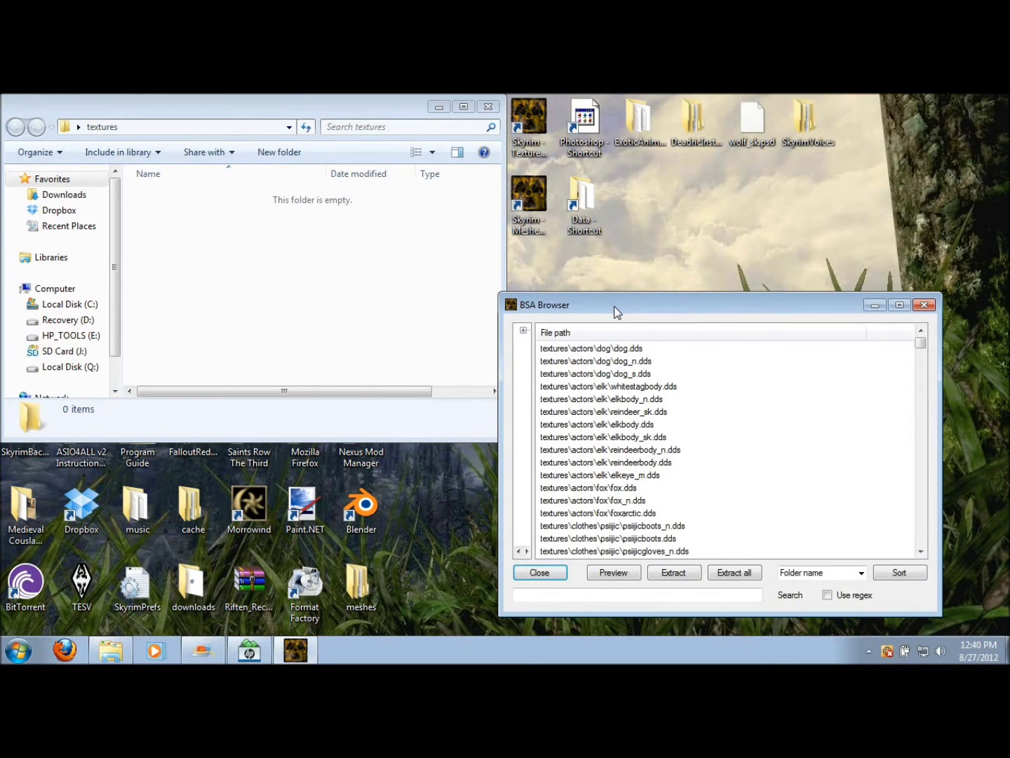
drag(612, 308, 603, 121)
click(546, 404)
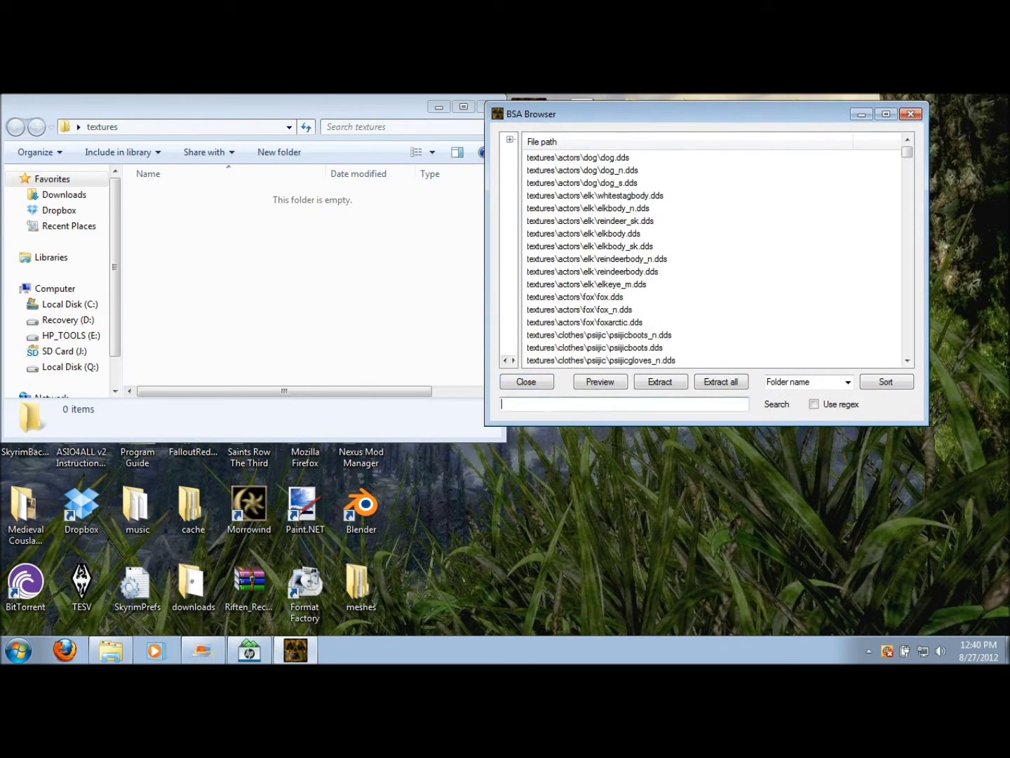
text(rabbit)
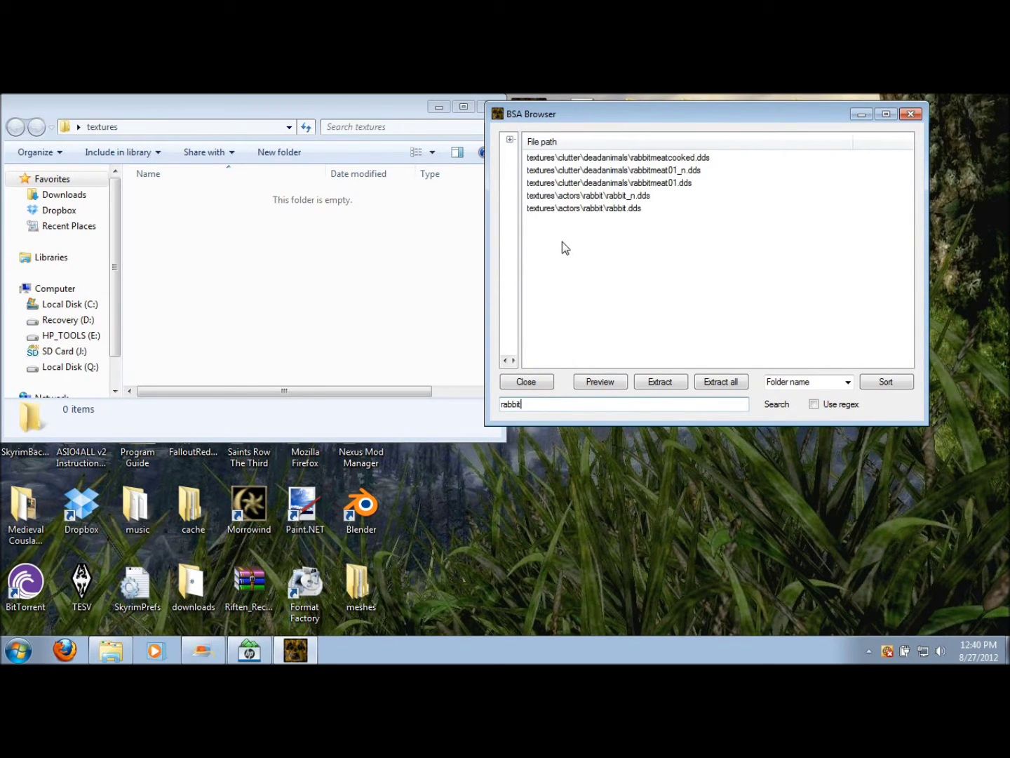
Step: Extract rabbit.dds and rabbit_n.dds into the textures folder, then close BSA Browser
drag(566, 231, 564, 200)
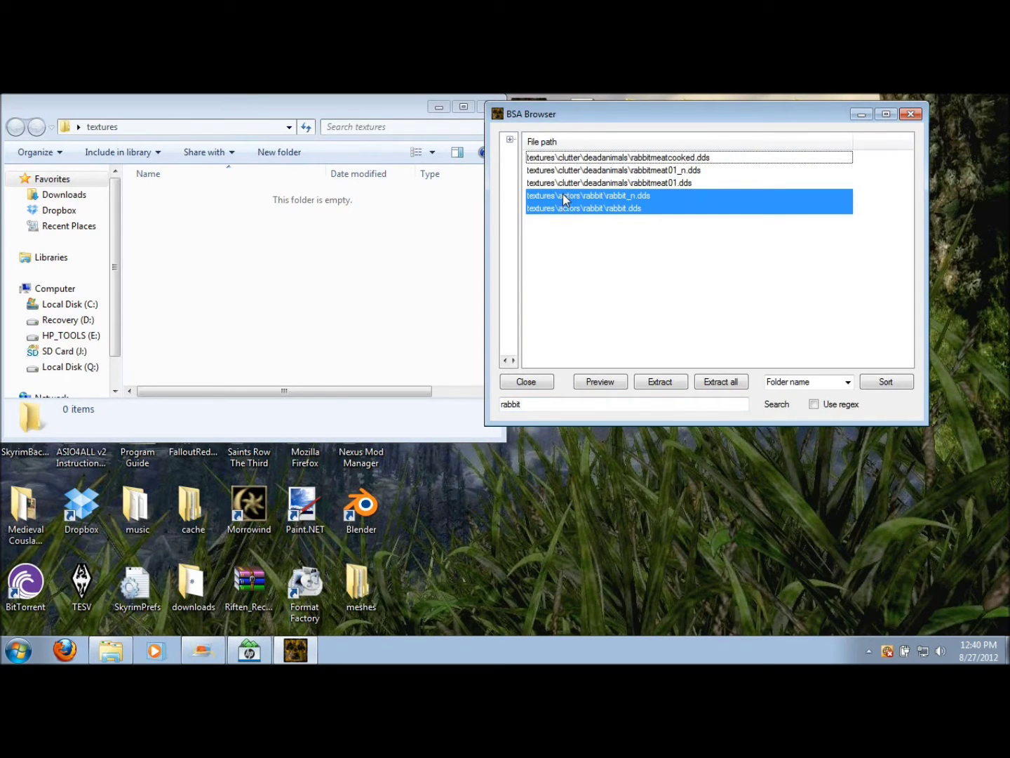
mouse_move(554, 198)
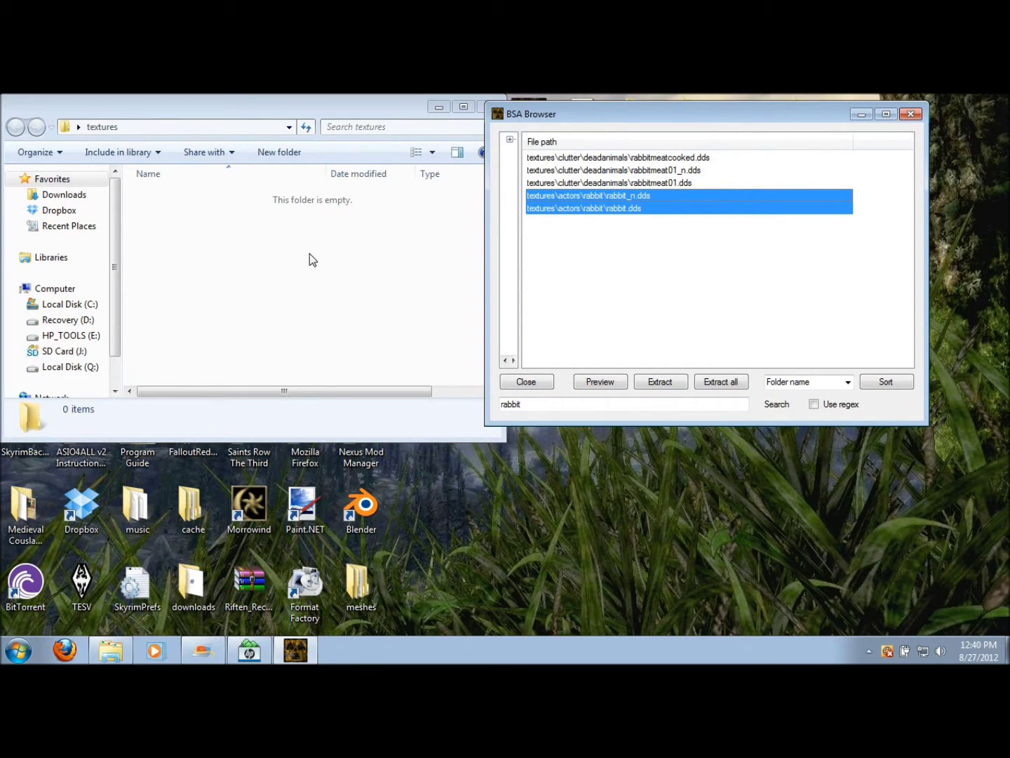
click(671, 387)
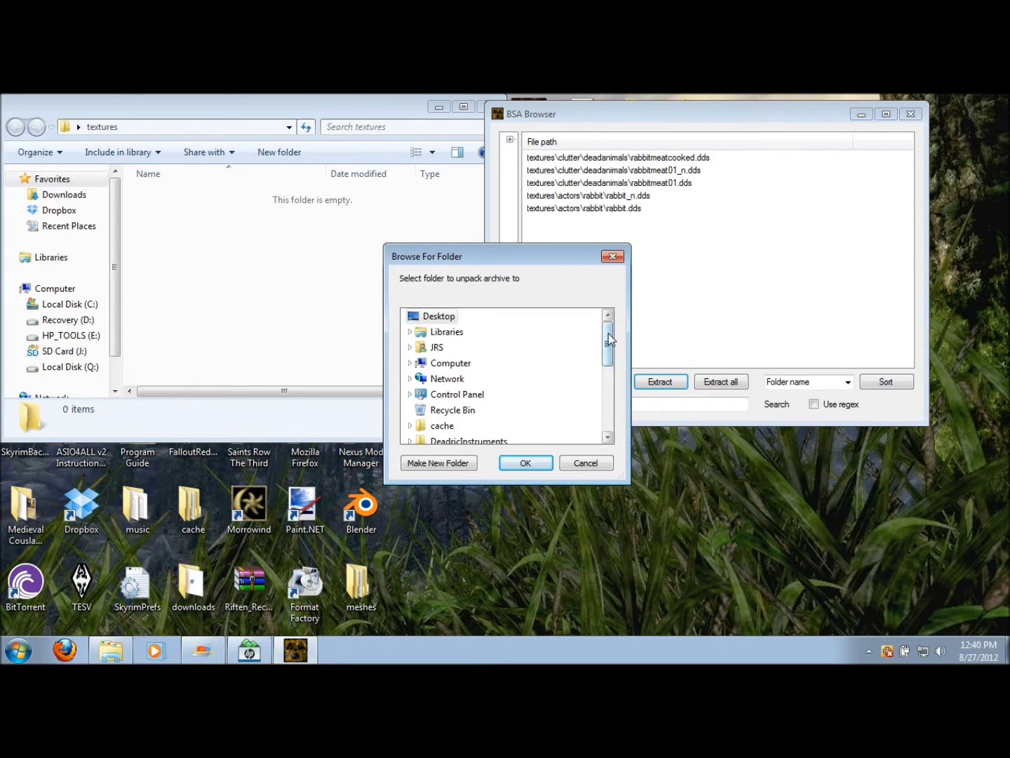
drag(610, 340, 611, 313)
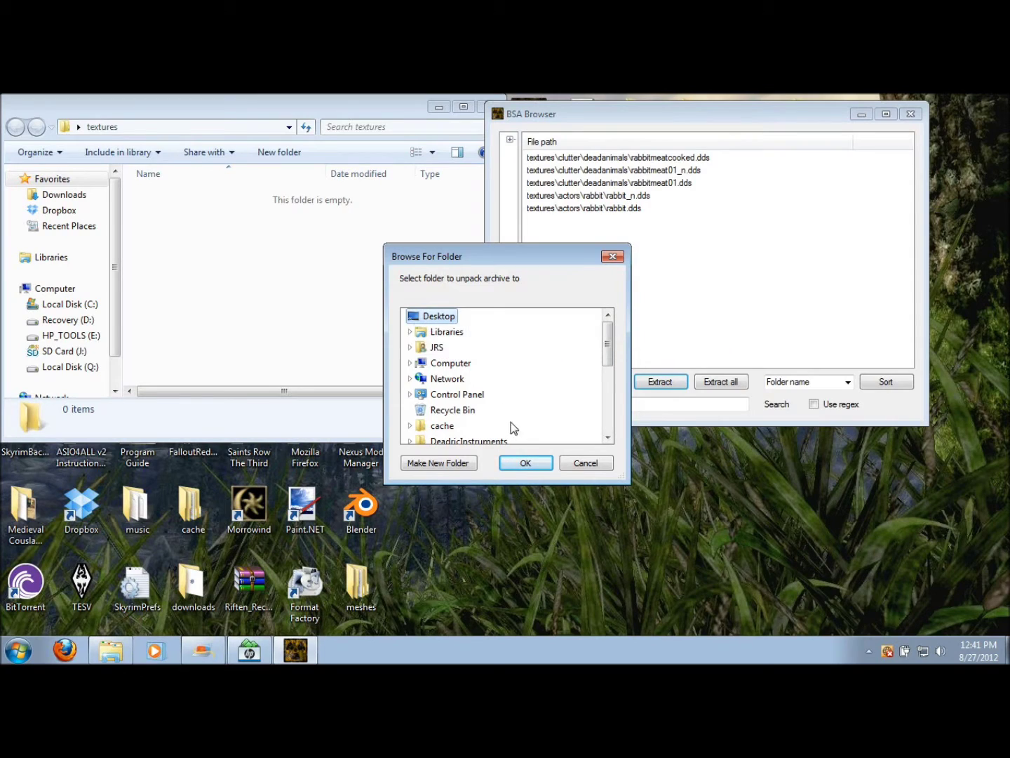
click(526, 463)
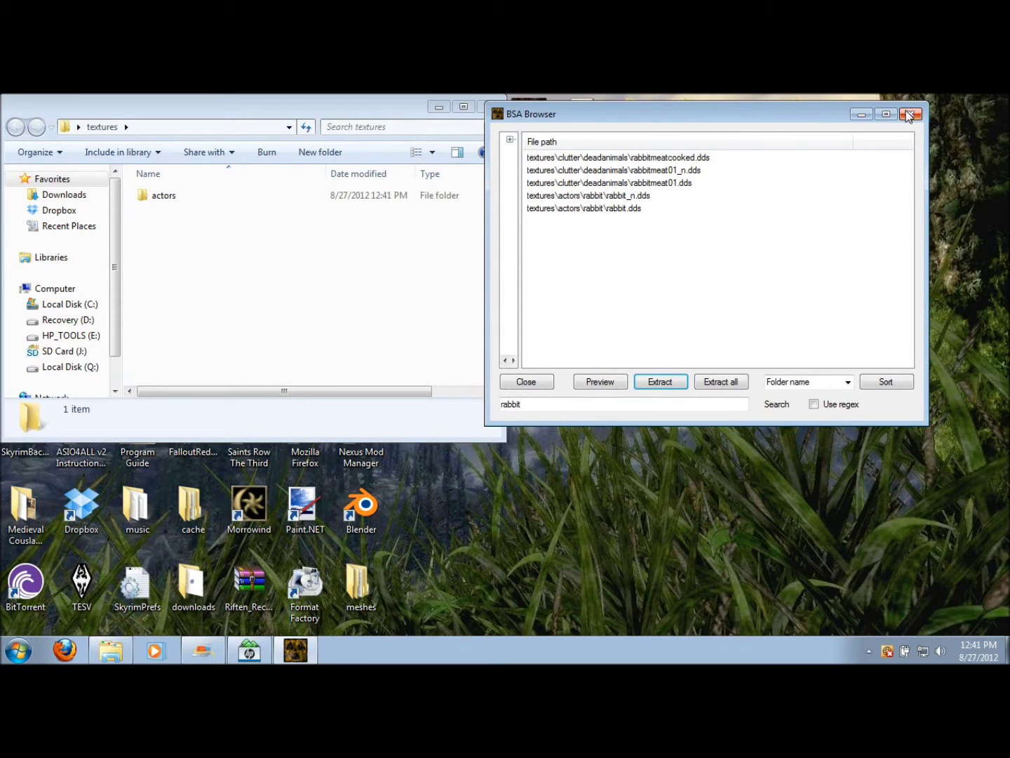
click(910, 115)
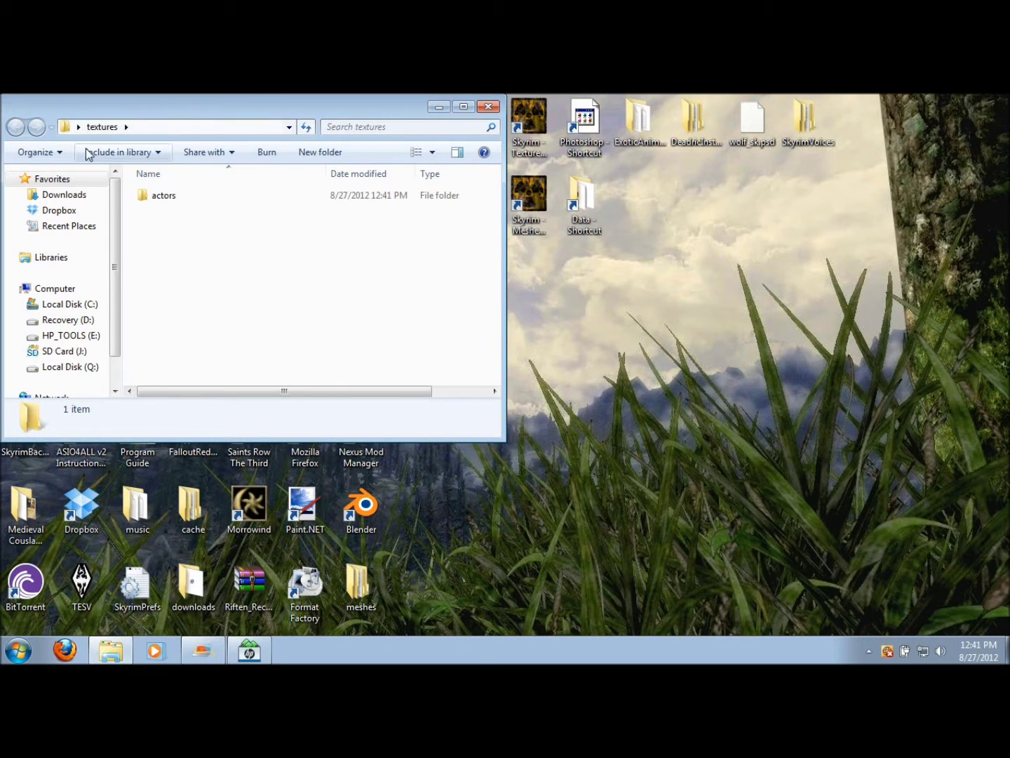
Step: Verify textures\actors\rabbit holds rabbit.dds and rabbit_n.dds, then close the folder window
double_click(153, 197)
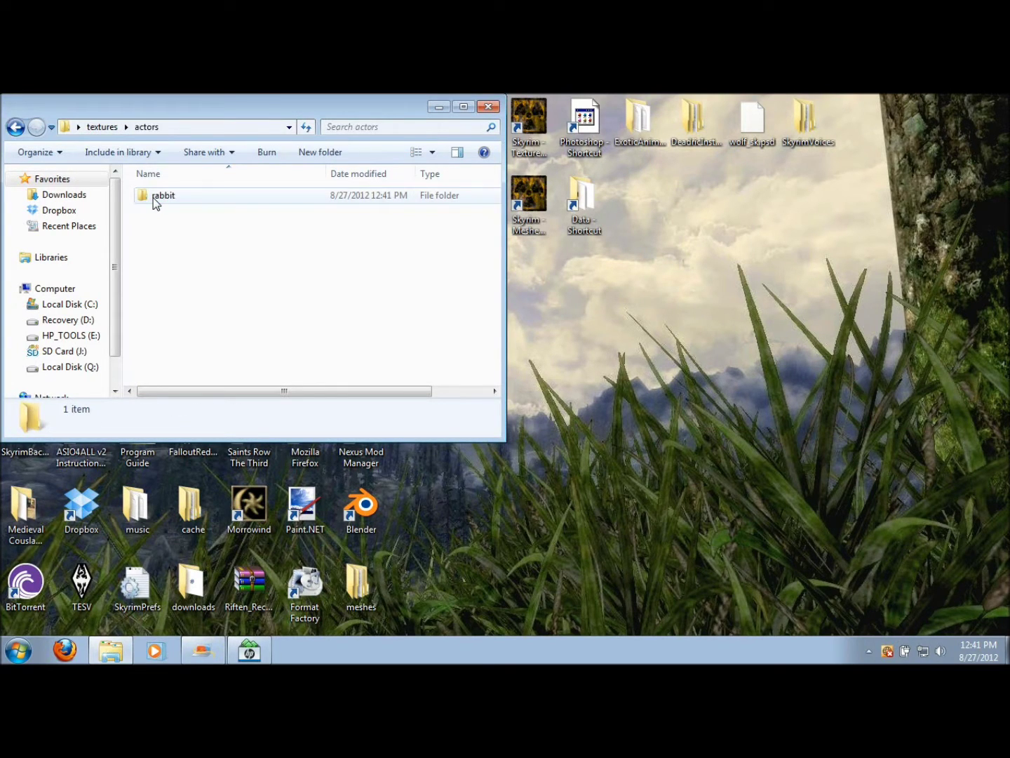
double_click(153, 198)
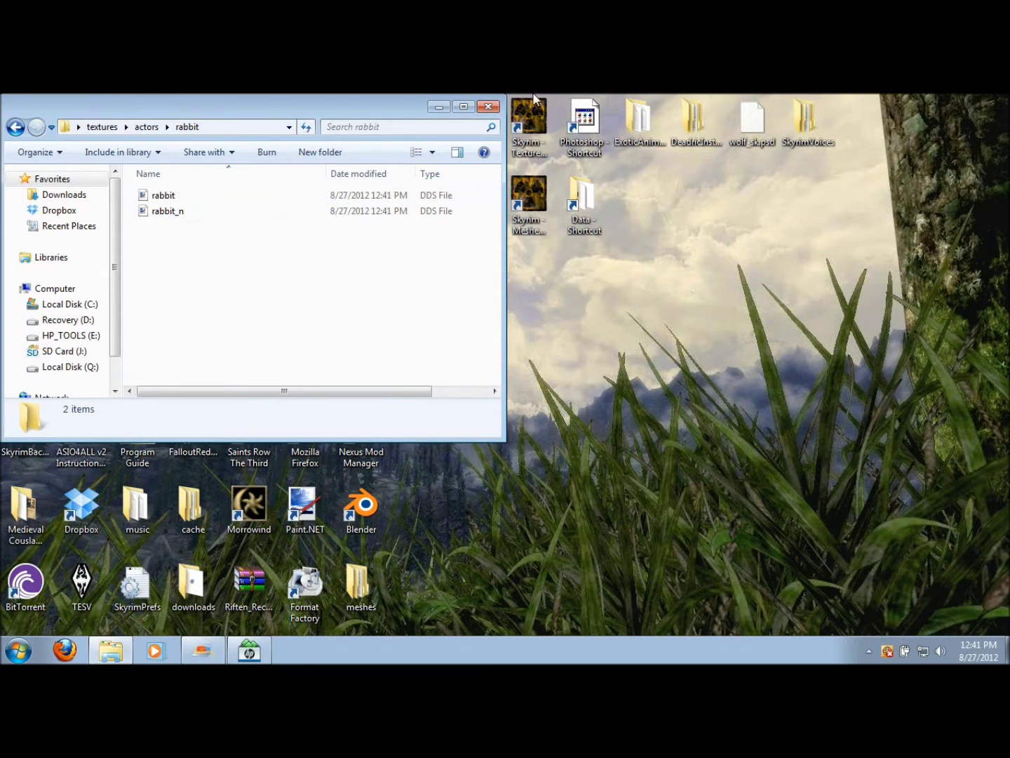
click(481, 110)
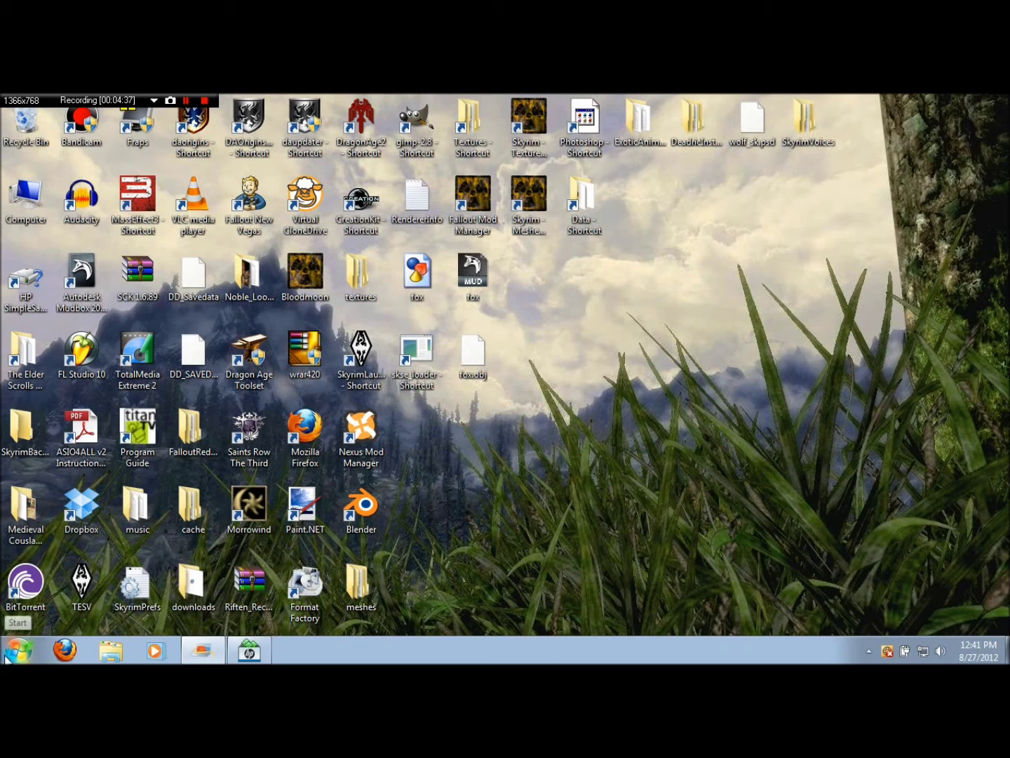
click(16, 653)
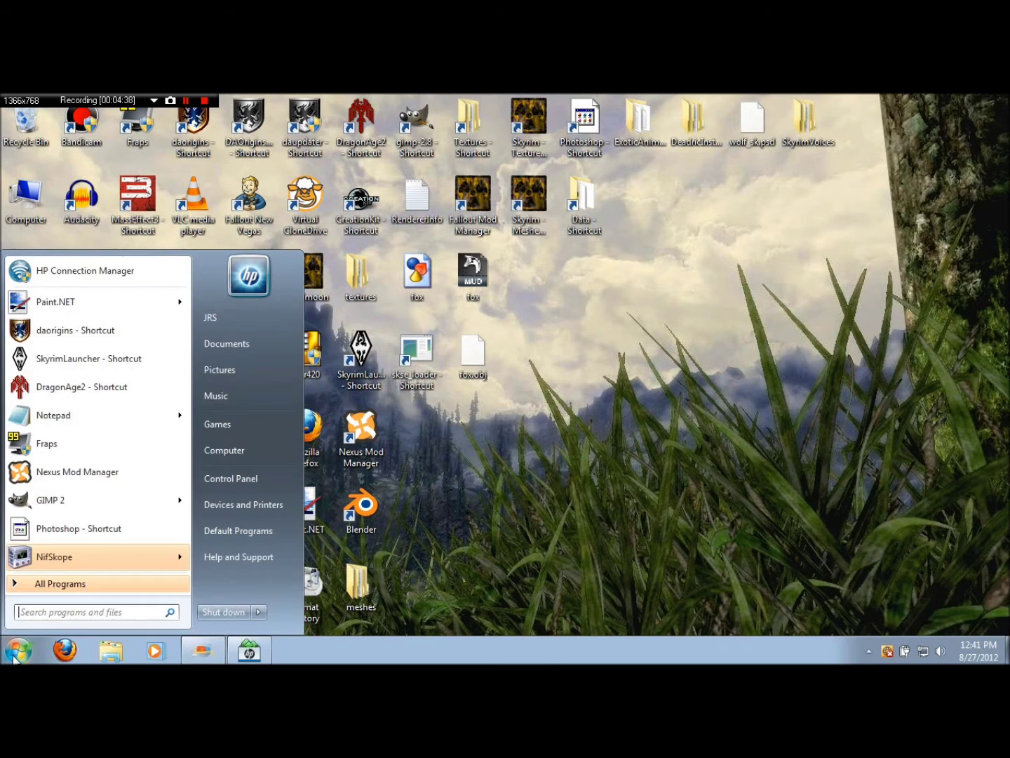
Step: Launch NifSkope and begin loading a NIF file from Local Disk (C:)
click(69, 557)
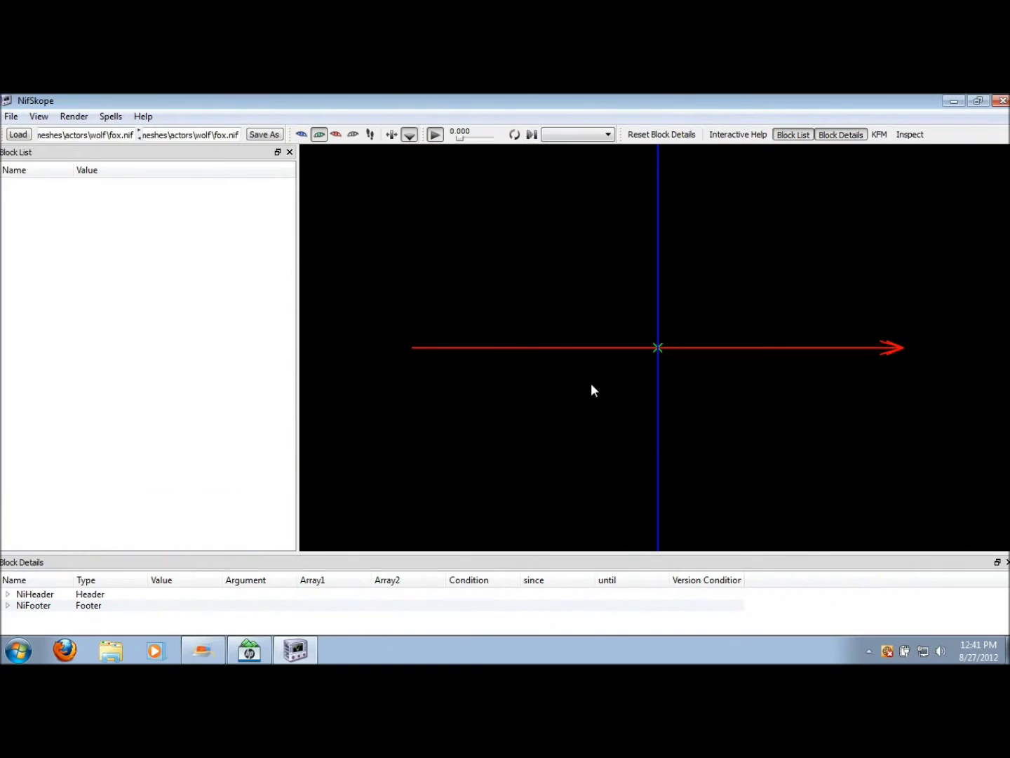
click(10, 118)
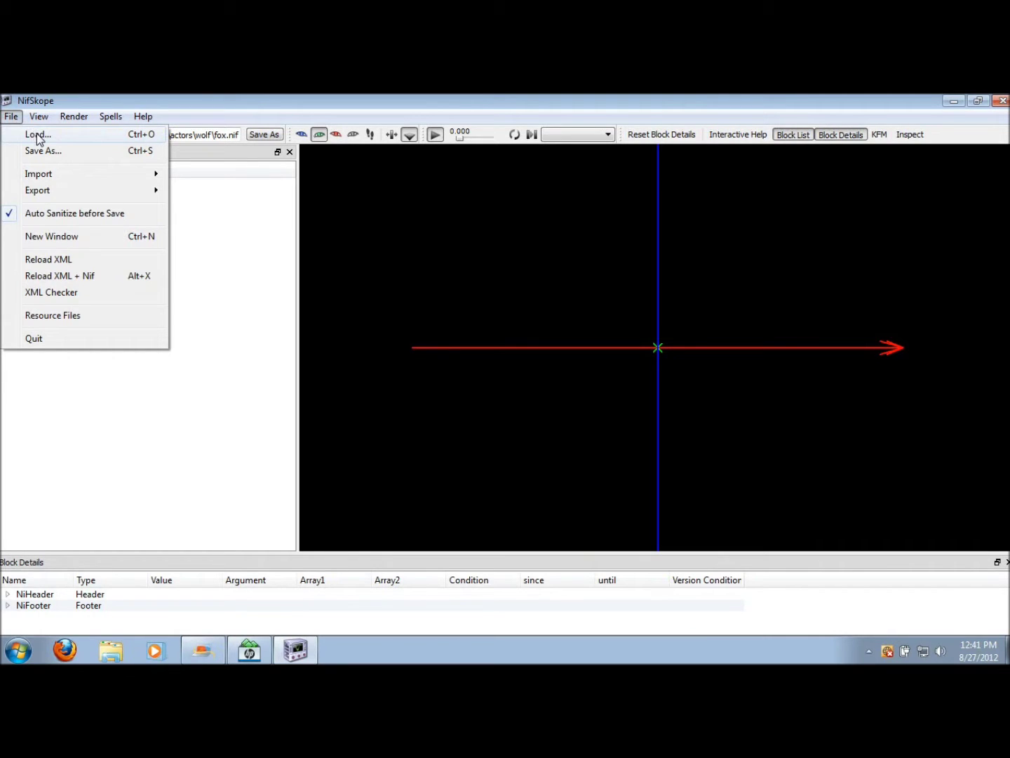
click(37, 134)
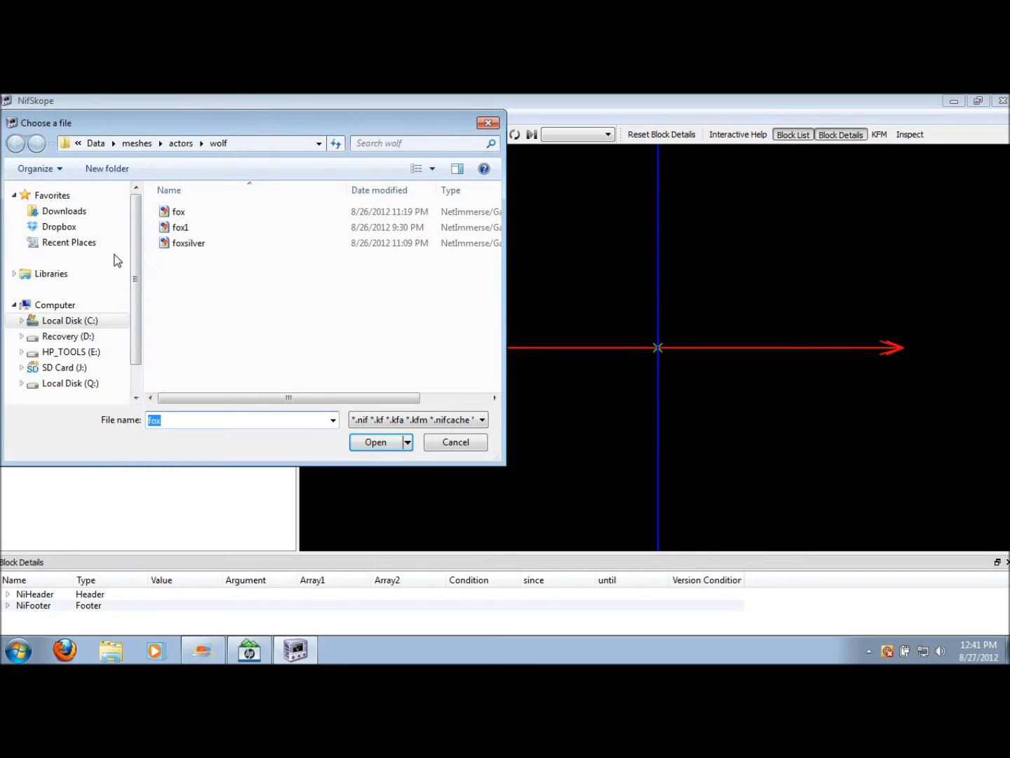
scroll(141, 267, down, 2)
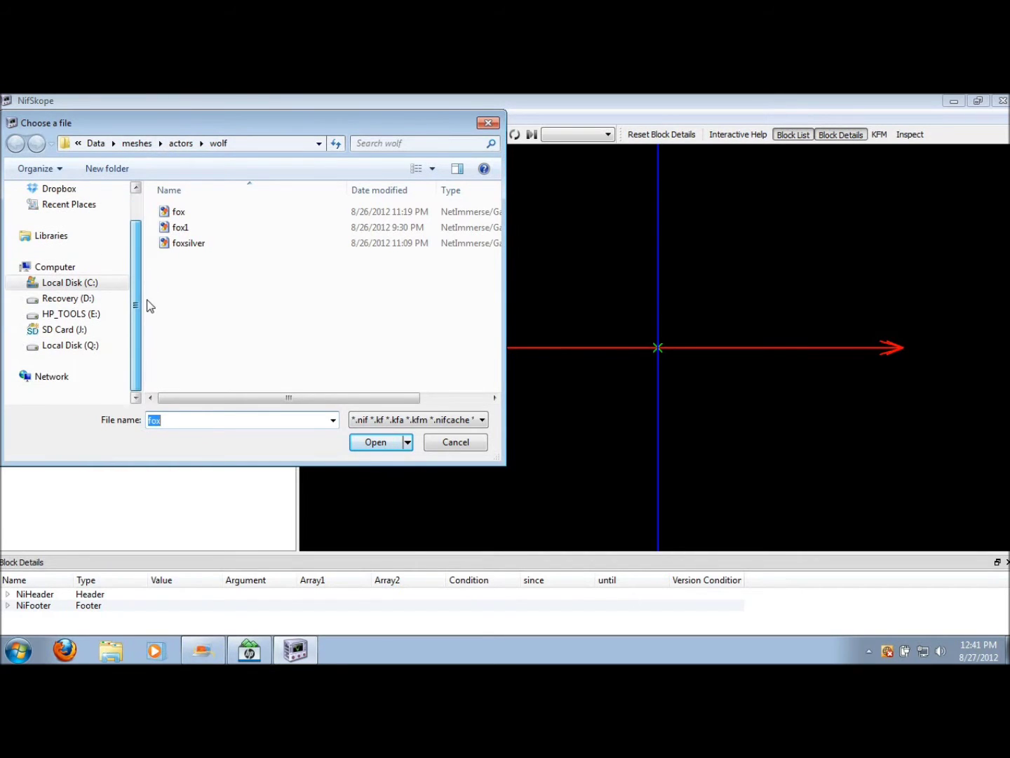
click(58, 282)
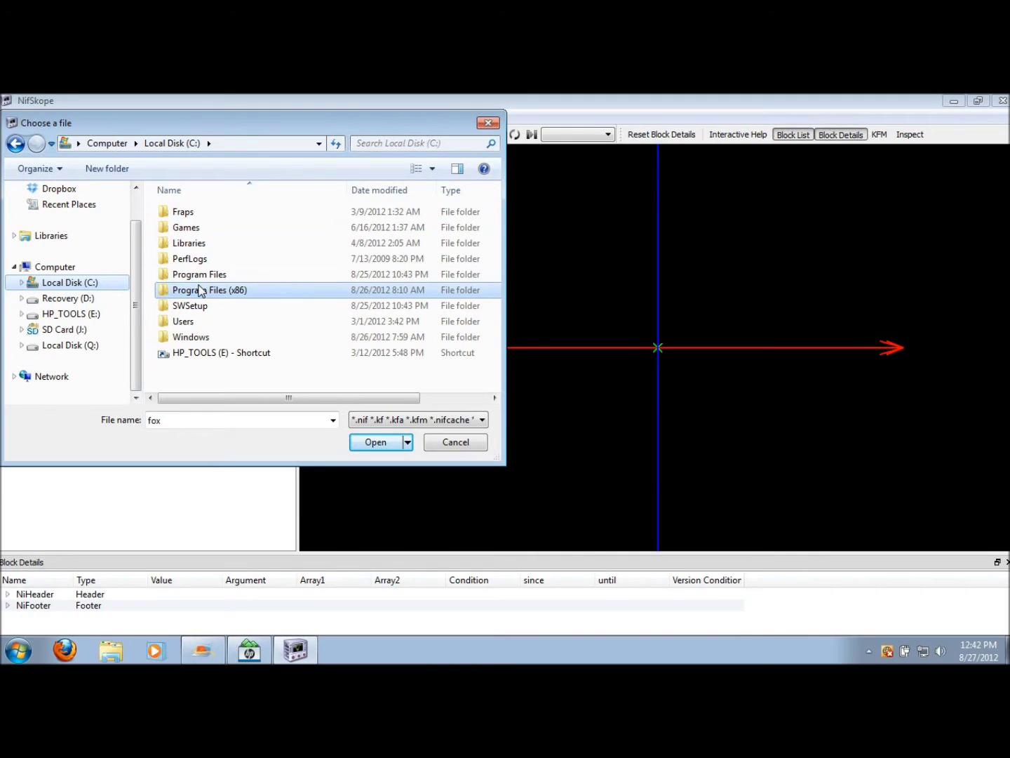
Step: Browse to Desktop\meshes\actors\ambient\hare\character assets and load rabbit.nif
double_click(187, 321)
double_click(178, 211)
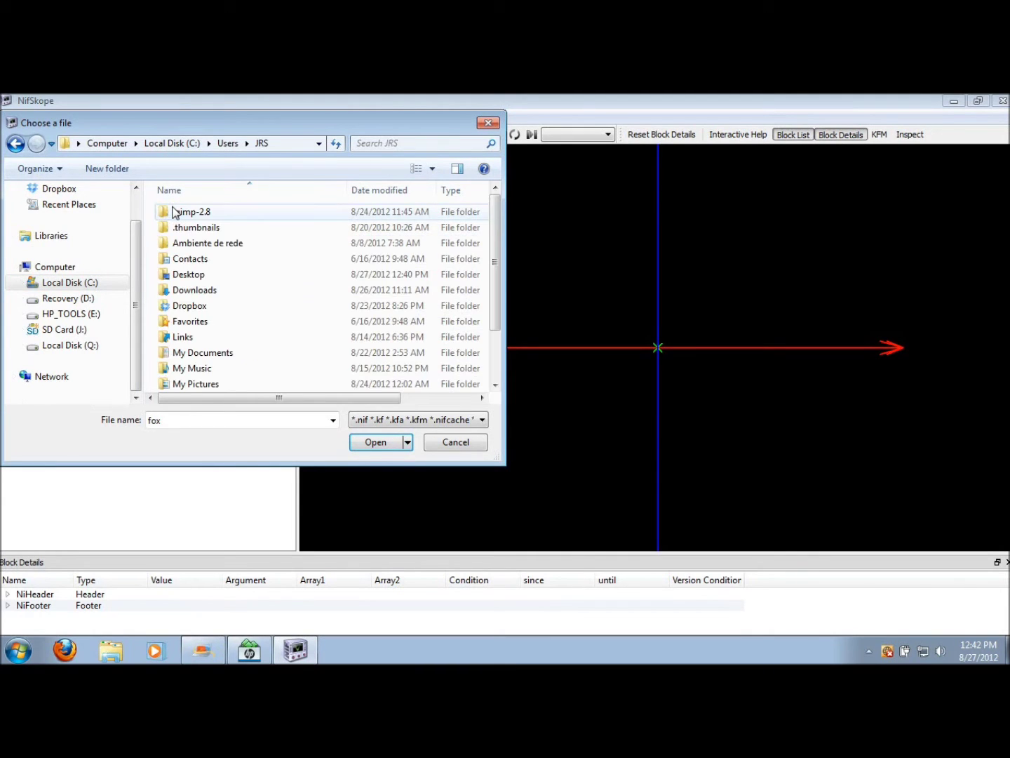
double_click(192, 275)
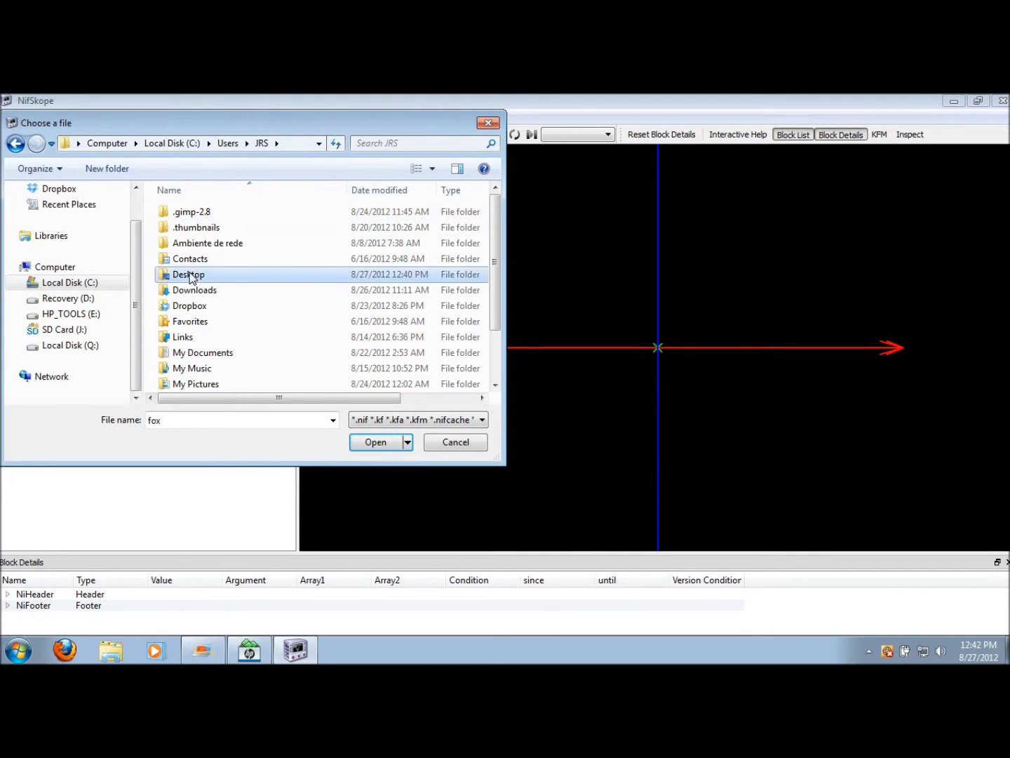
scroll(321, 205, down, 2)
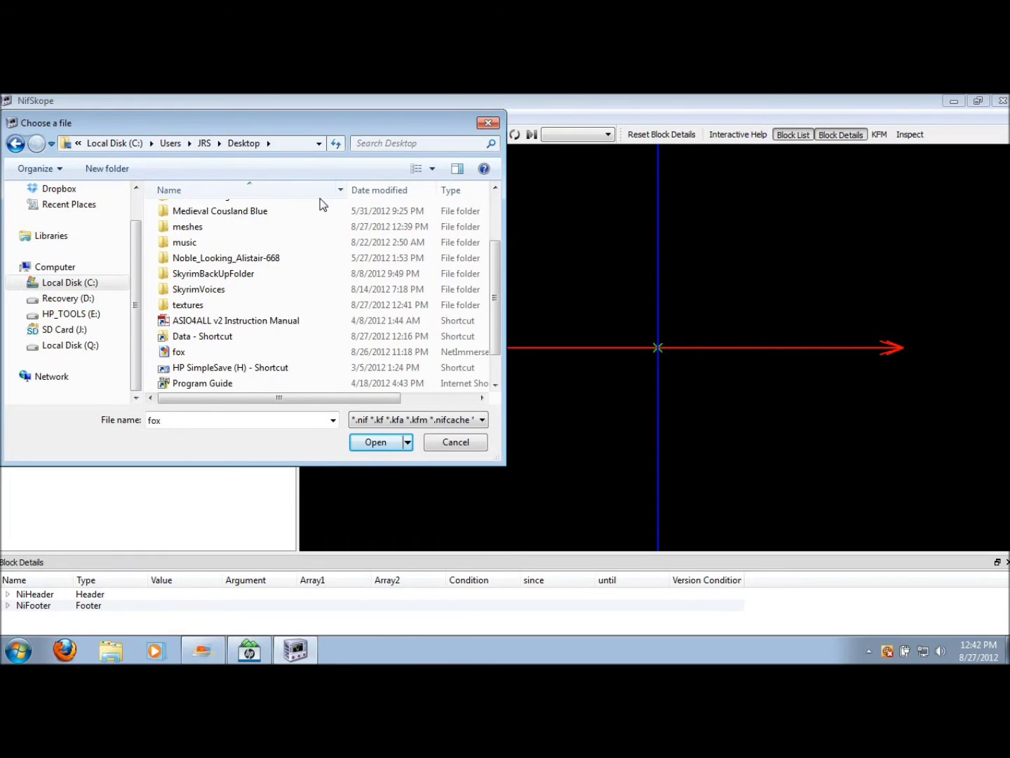
double_click(192, 227)
double_click(188, 214)
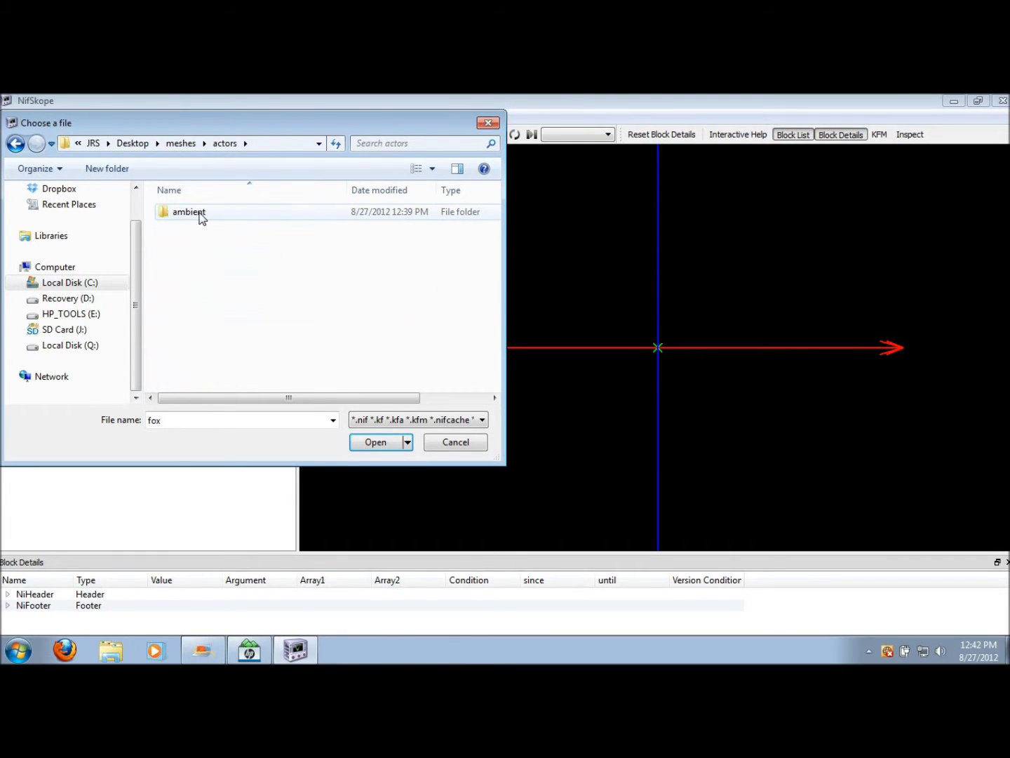
double_click(199, 219)
double_click(180, 217)
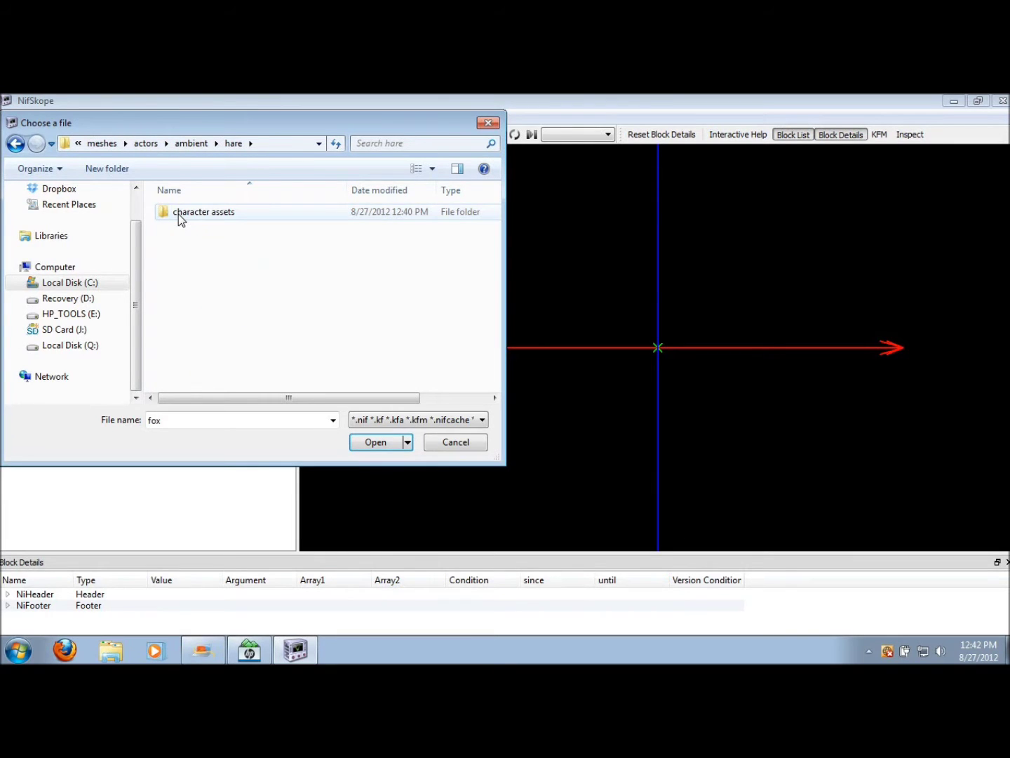
double_click(180, 218)
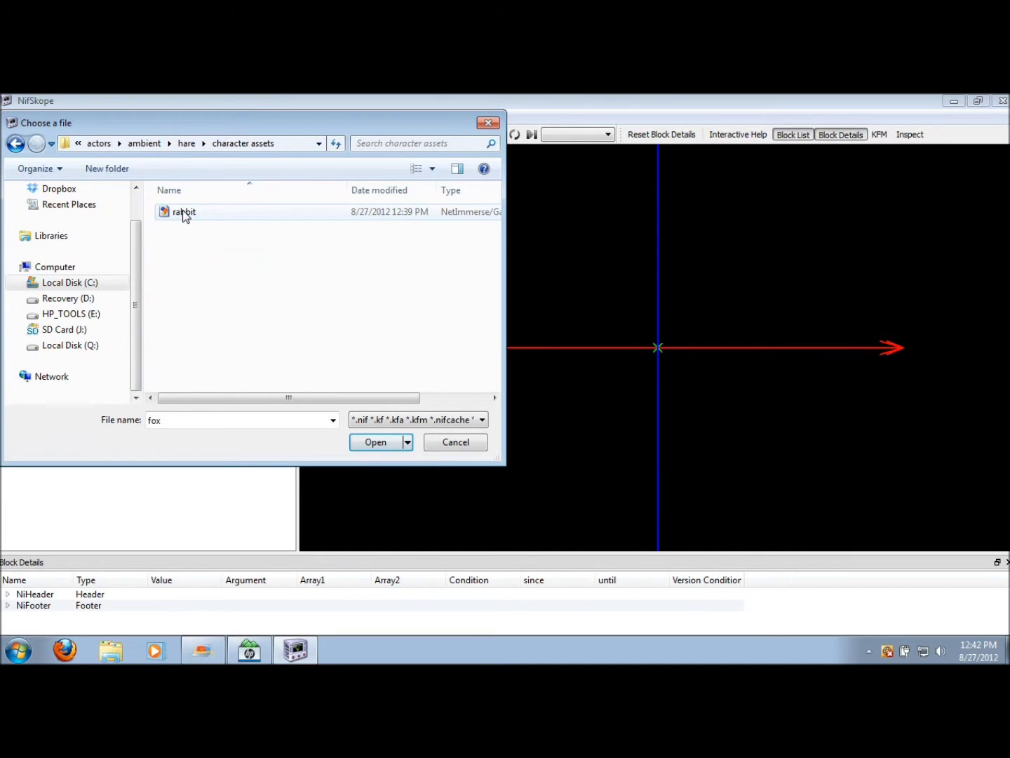
double_click(185, 212)
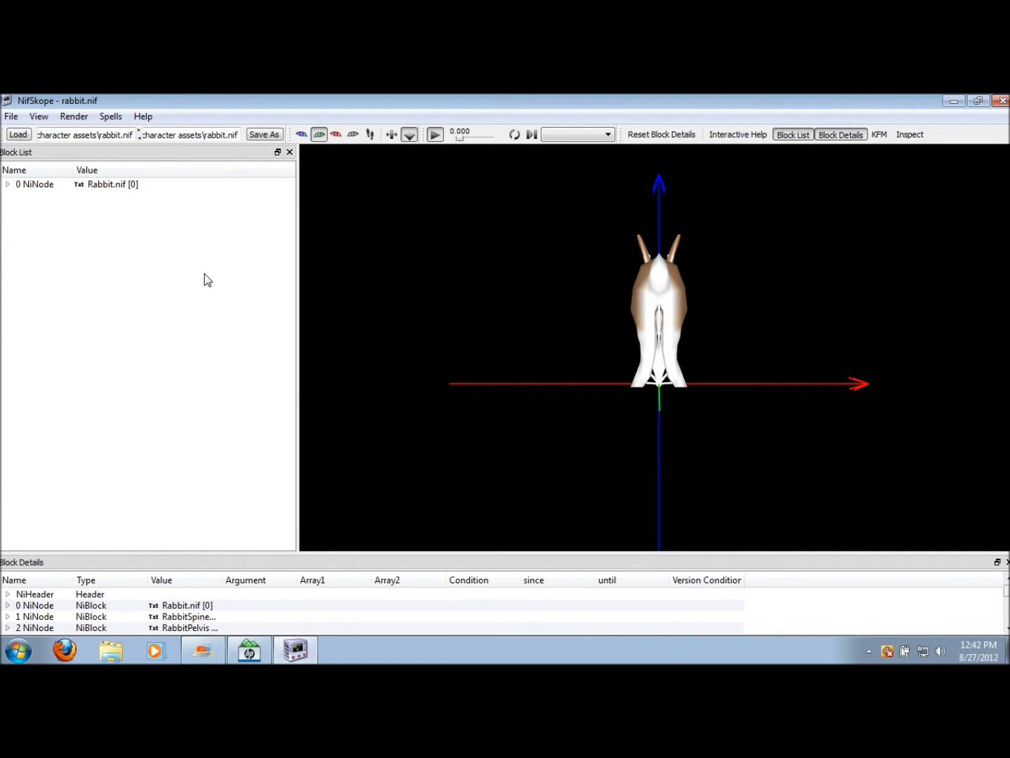
Step: Orbit the rabbit model and expand the root node to list its child blocks
drag(646, 308, 383, 321)
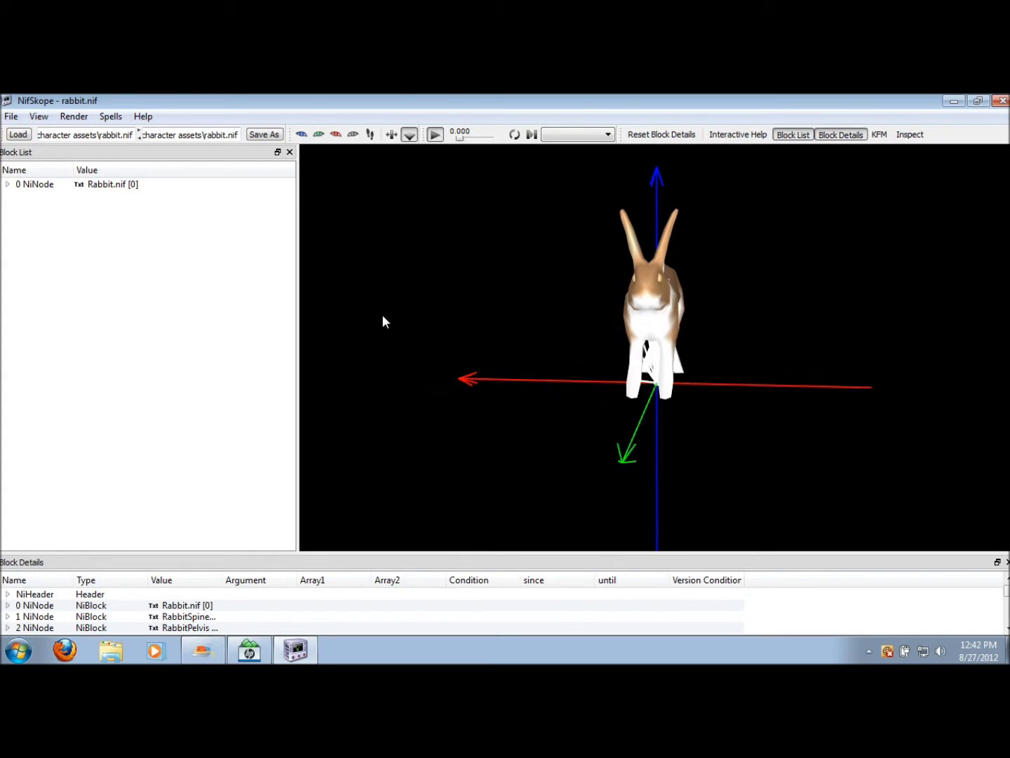
click(8, 183)
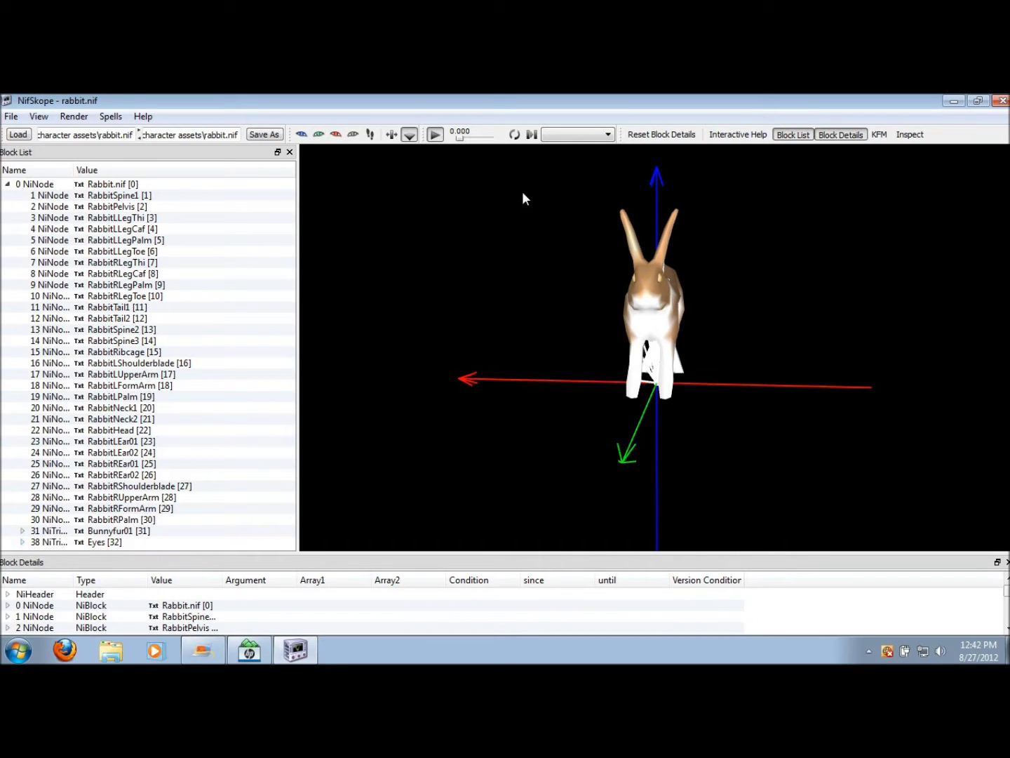
drag(514, 173, 479, 194)
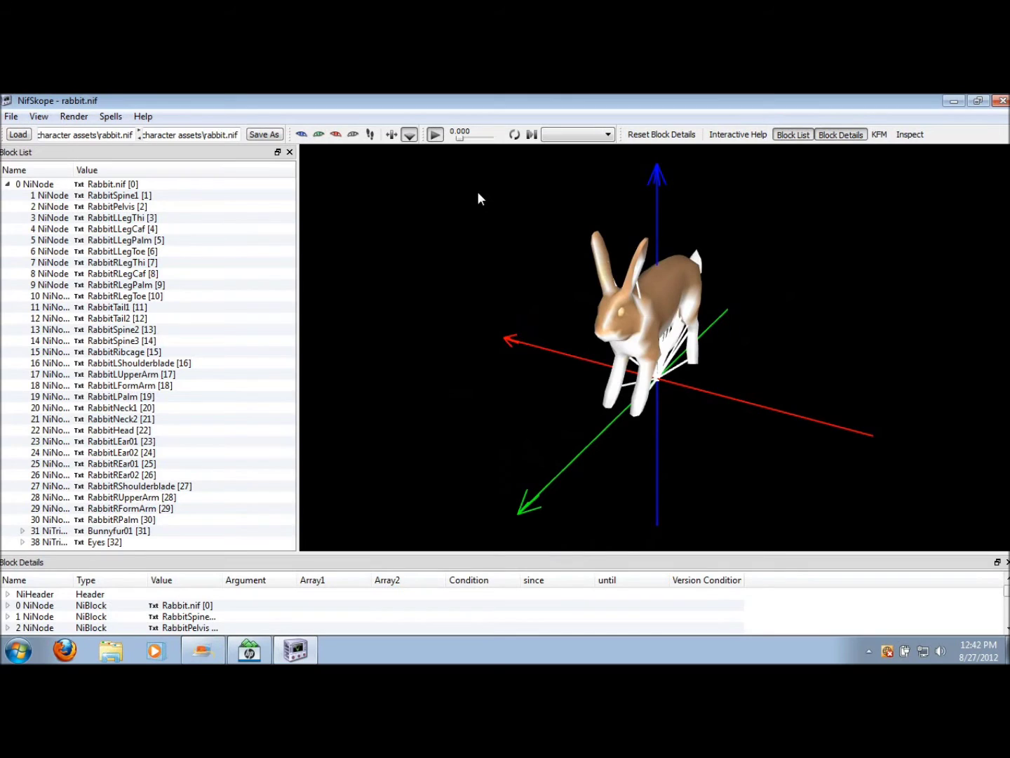
key(a)
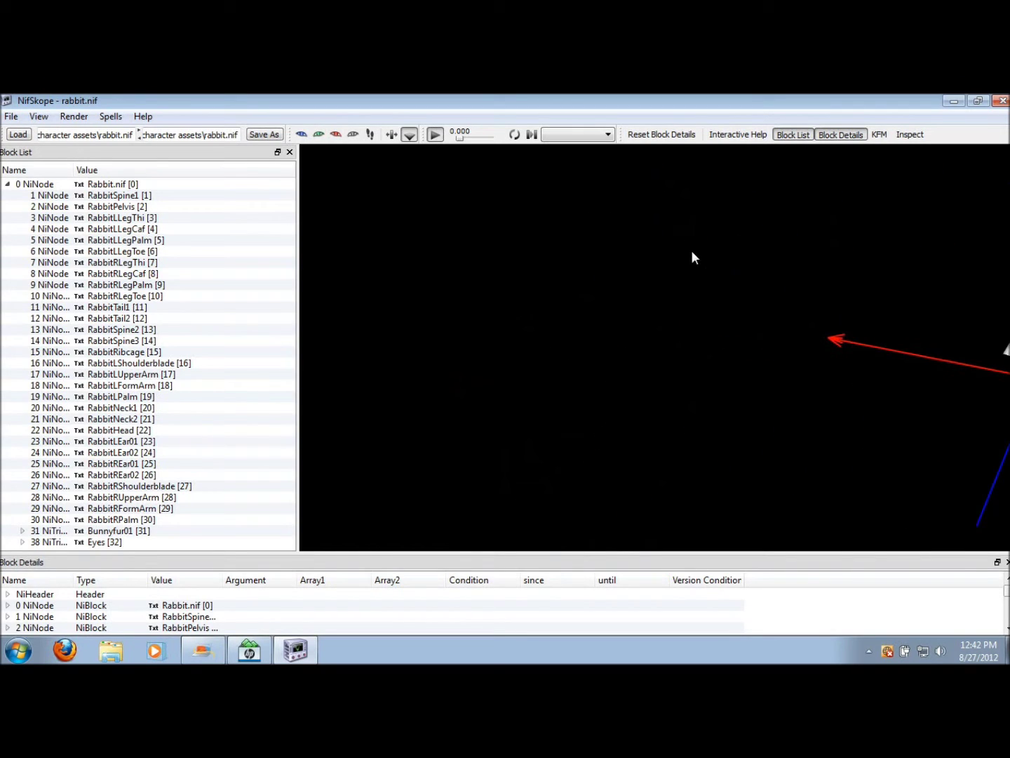
key(d)
Step: Select the Bunnyfur01 mesh and turn the view to a zoomed-in side view
right_click(883, 283)
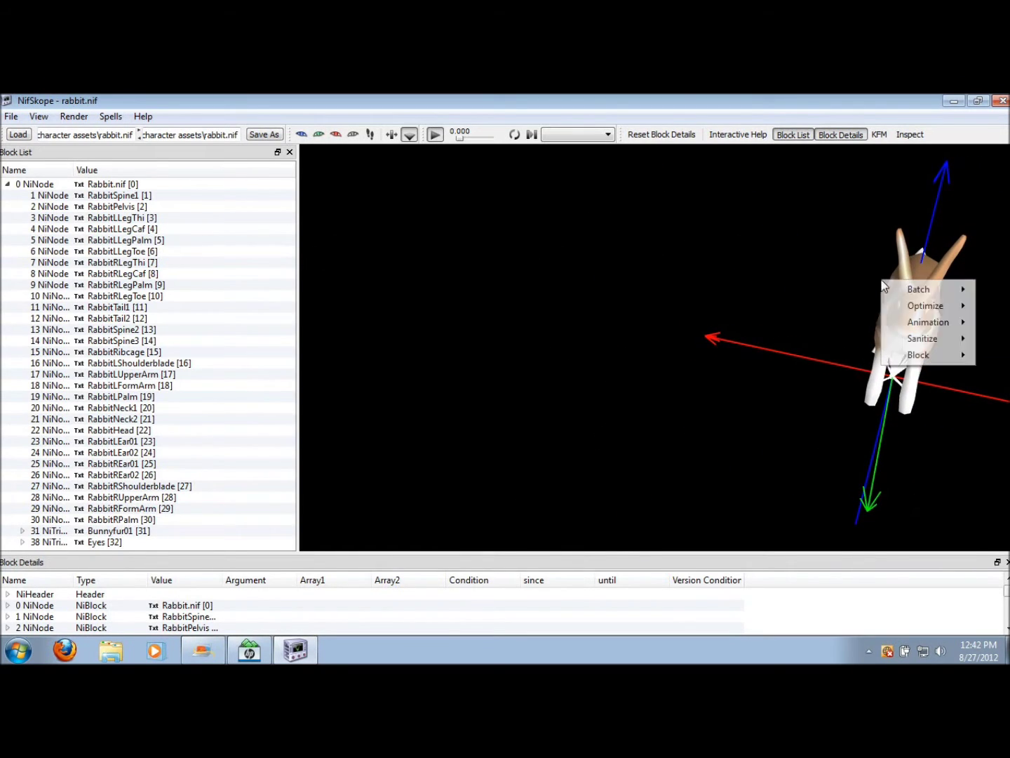
click(912, 265)
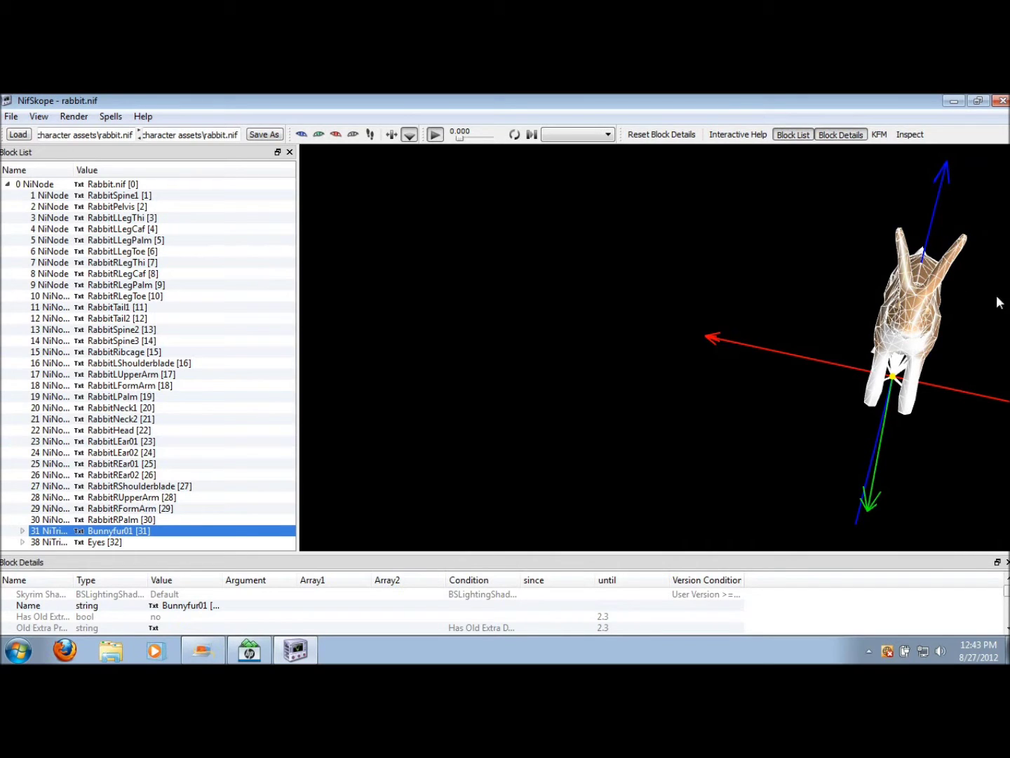
drag(953, 326, 830, 304)
scroll(832, 302, up, 3)
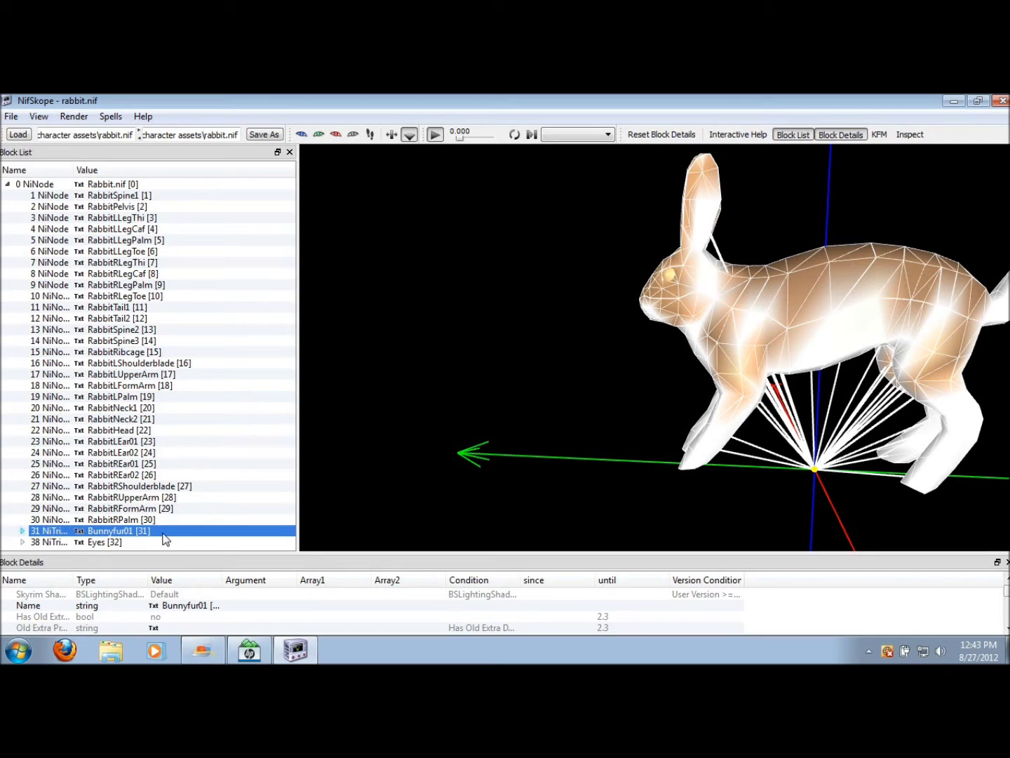
right_click(111, 532)
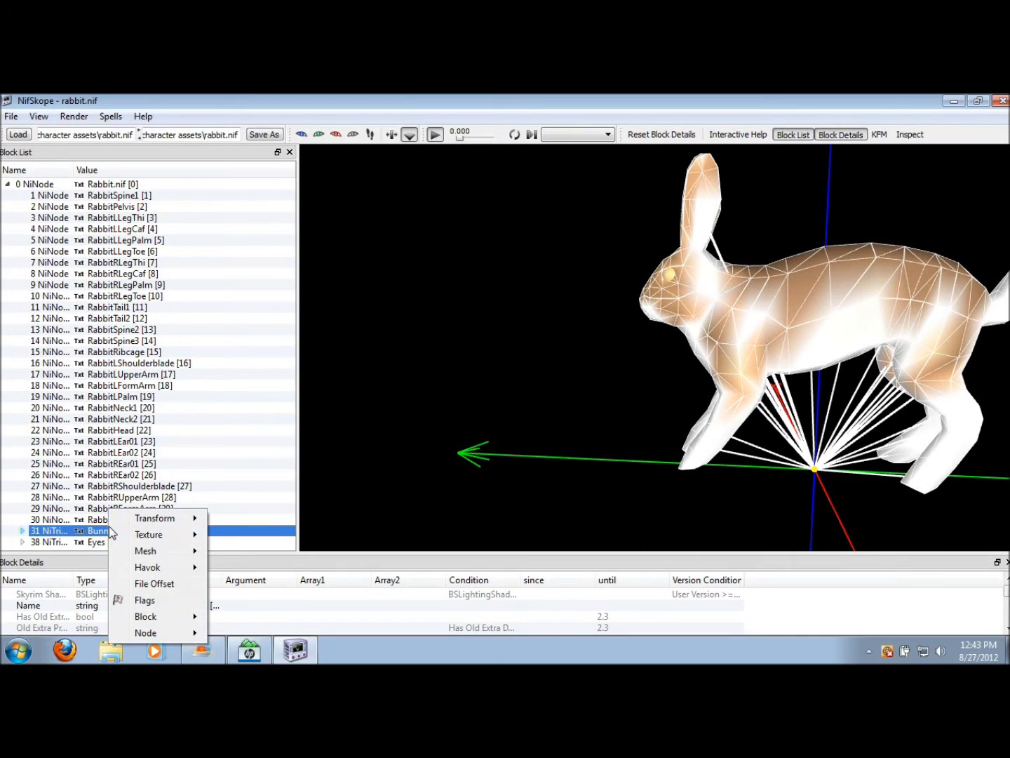
Step: Export the selected Bunnyfur01 mesh to the Desktop as rabbit.obj, accepting the skinning warning
click(12, 118)
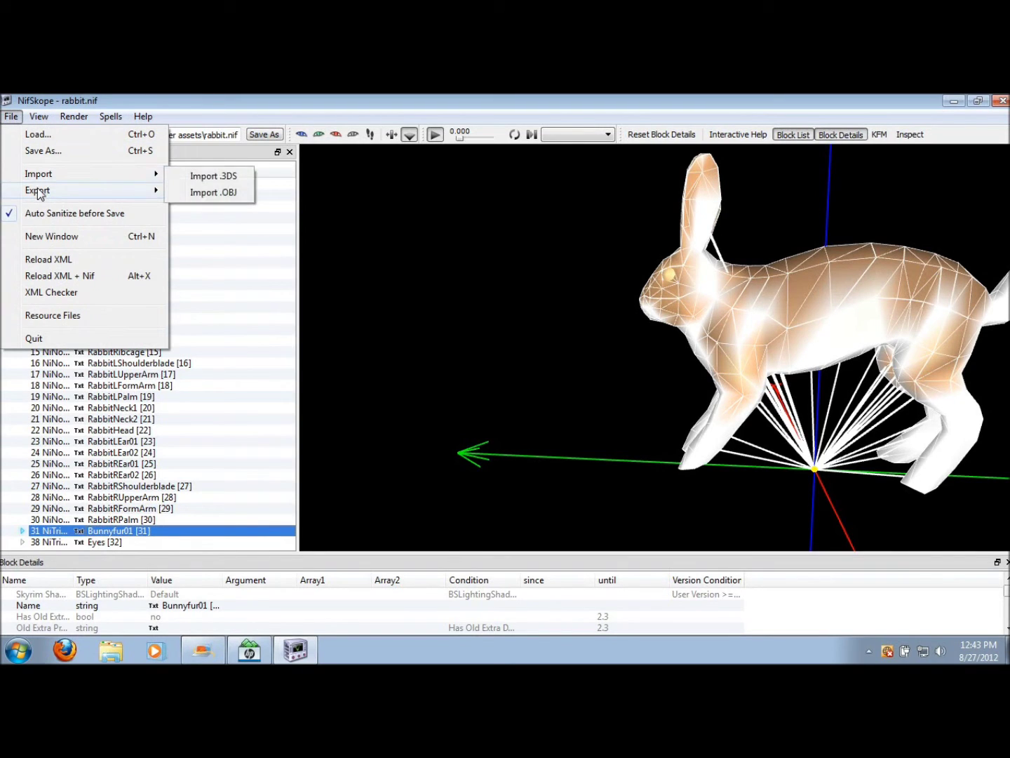
mouse_move(105, 194)
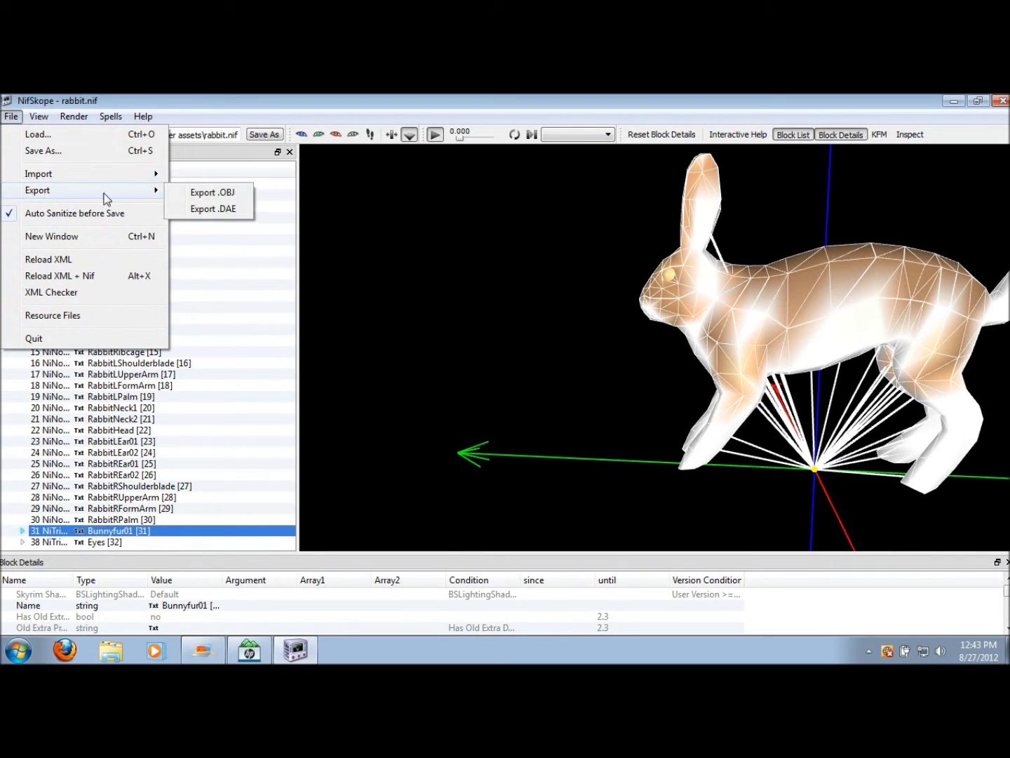
click(217, 192)
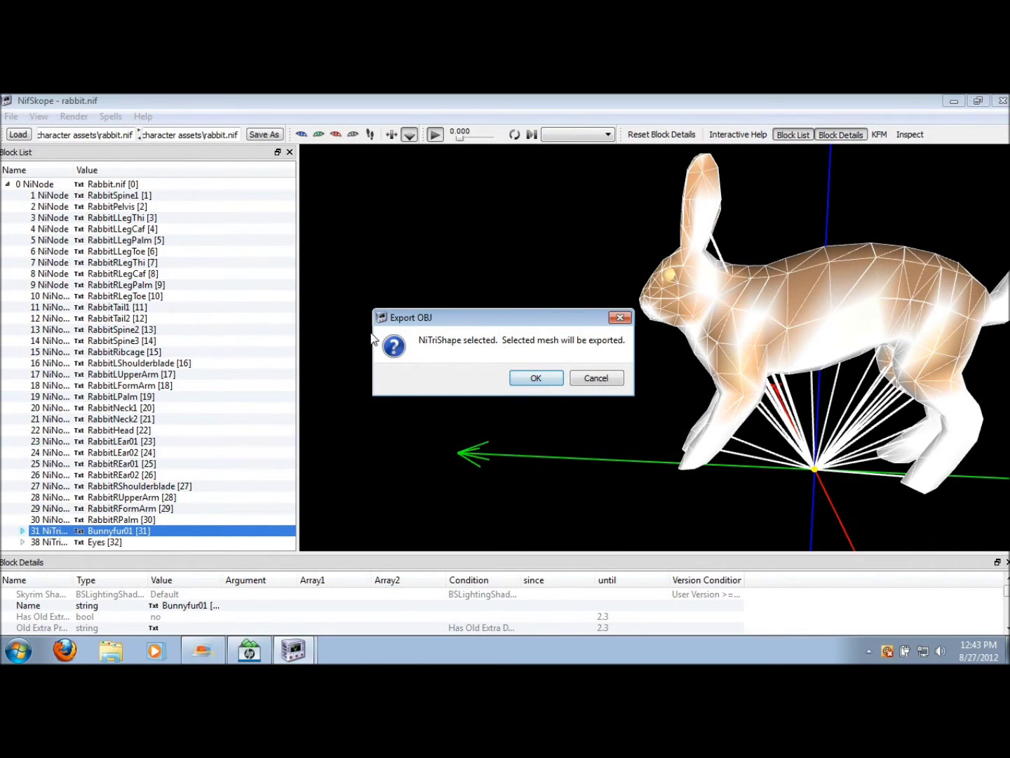
click(534, 377)
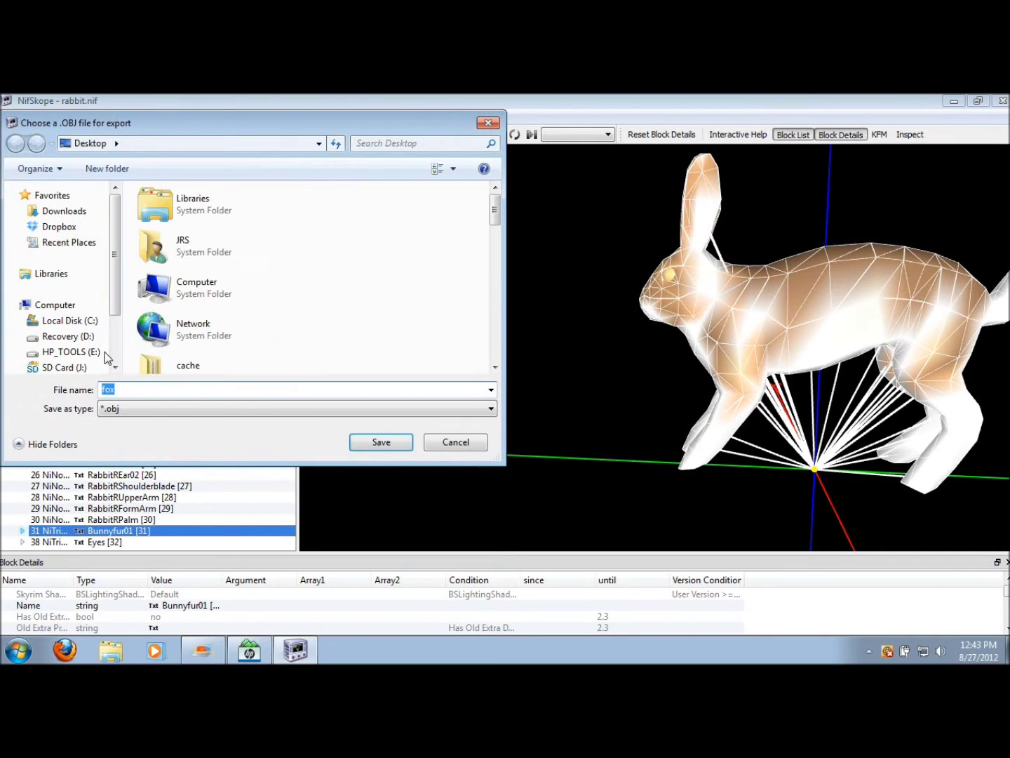
text(rabbit)
click(379, 442)
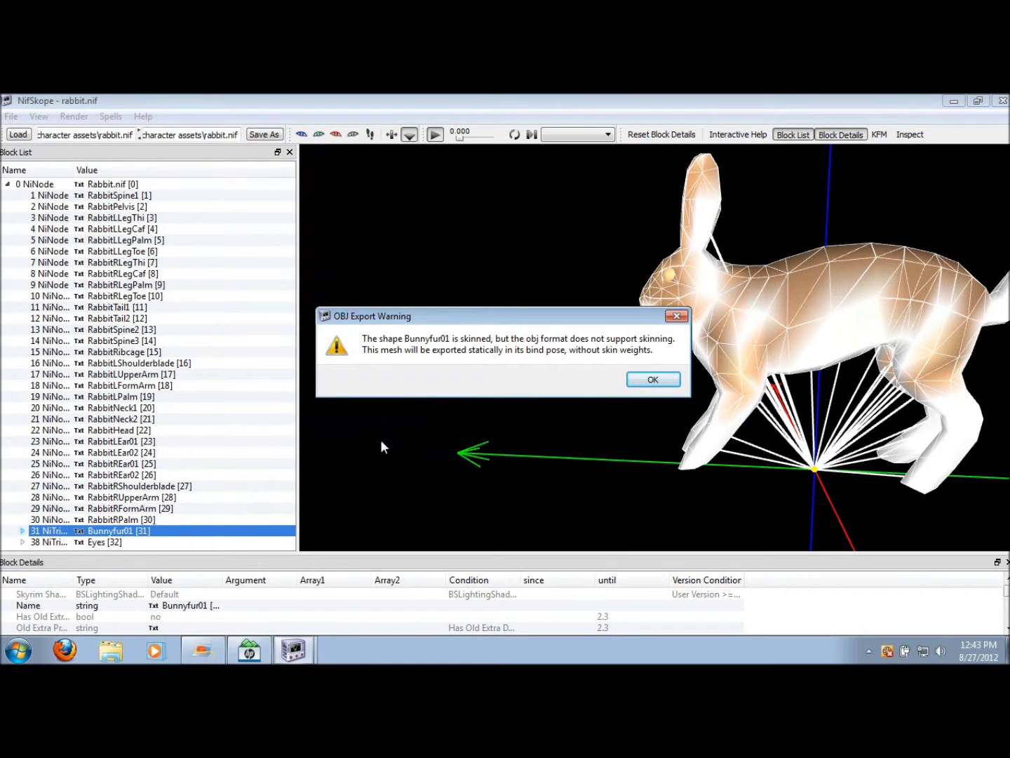
click(652, 381)
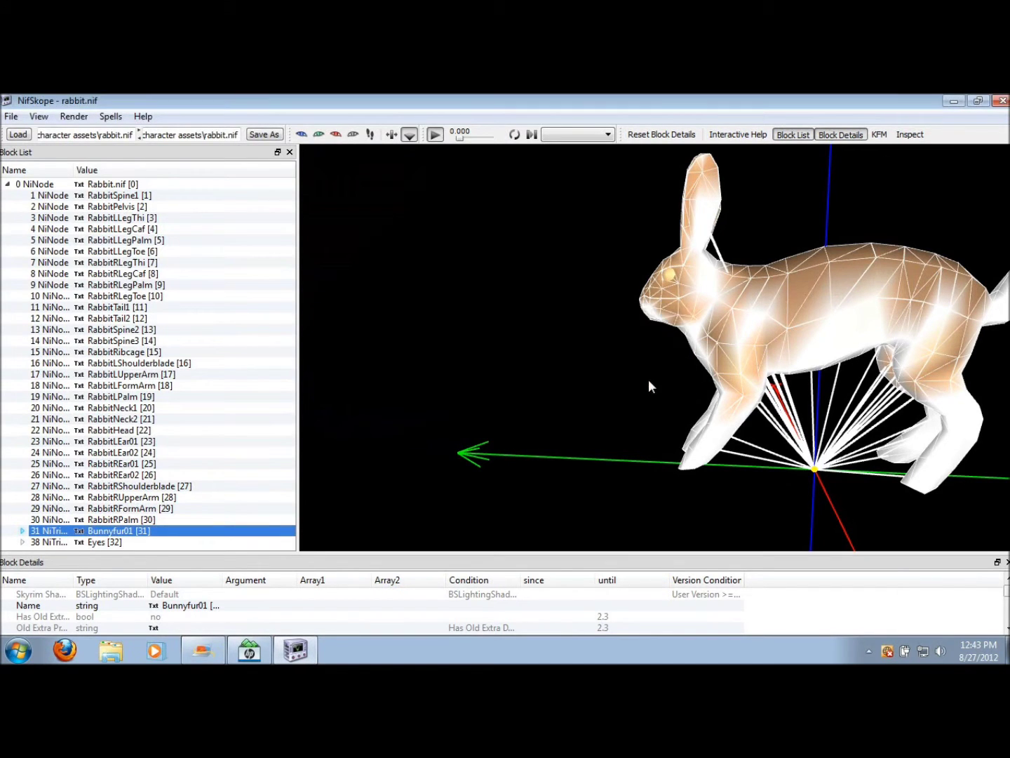
Step: Close NifSkope, leaving rabbit.obj and rabbit.mtl on the desktop
click(1001, 103)
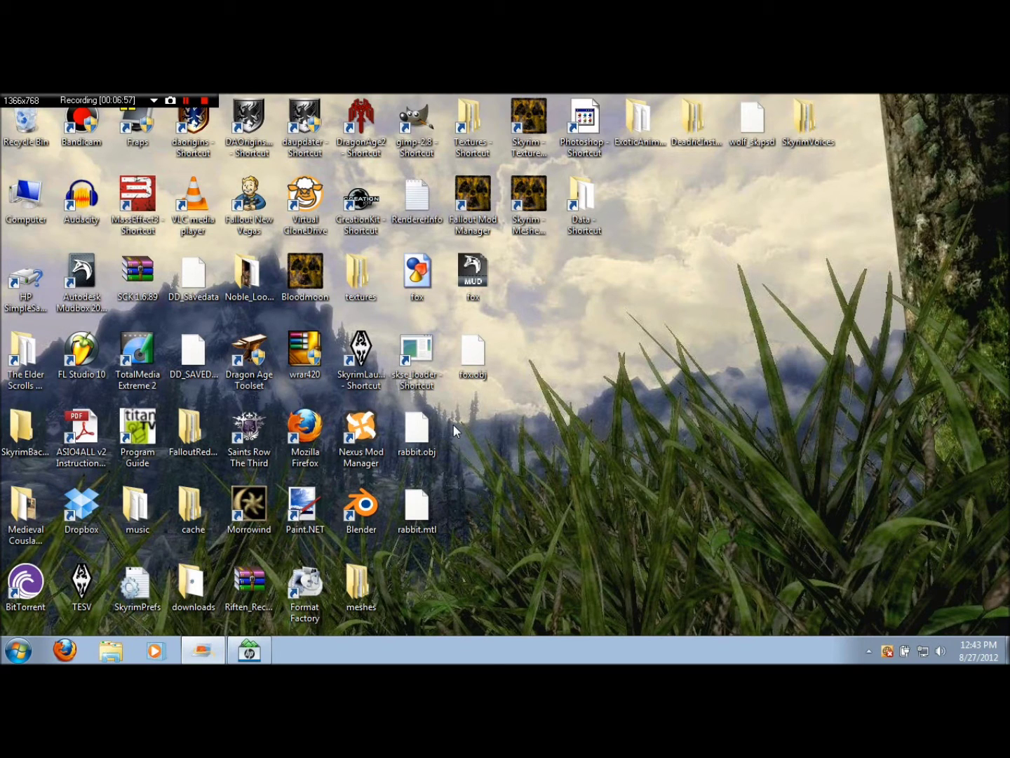
click(17, 651)
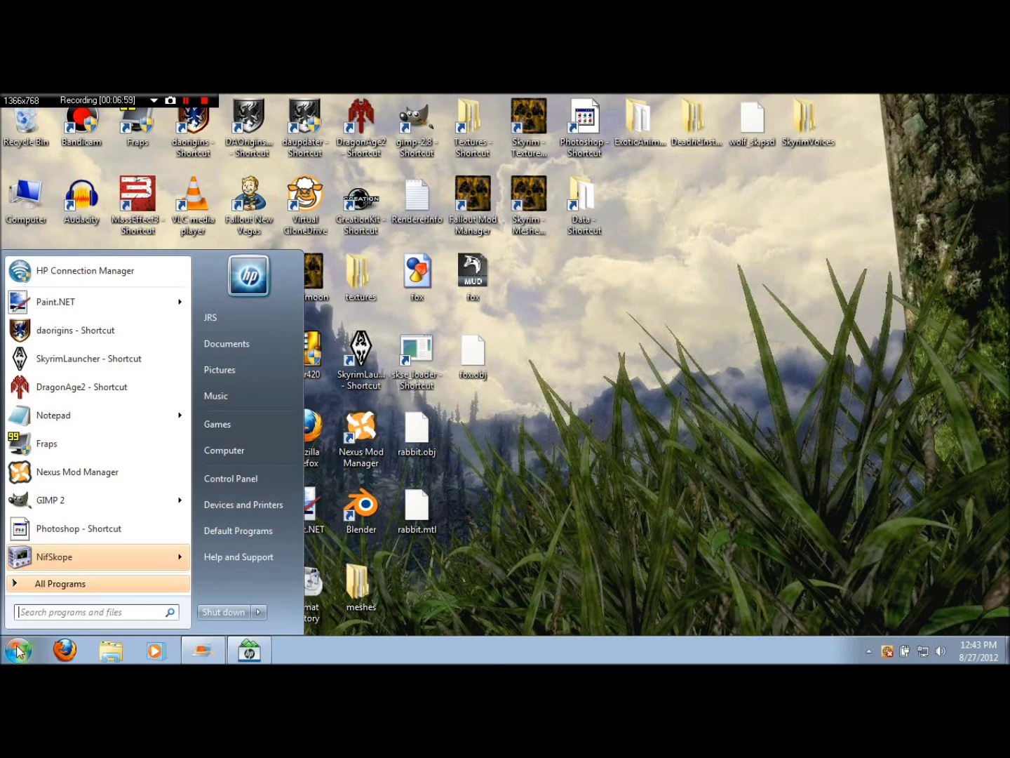
click(78, 585)
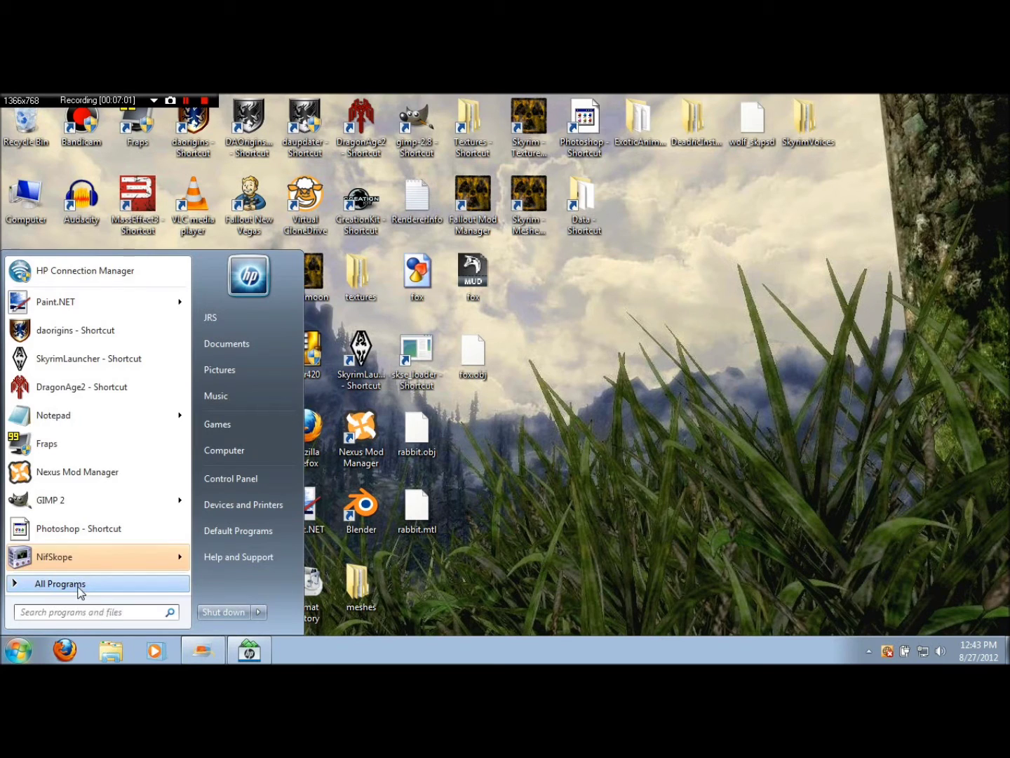
scroll(156, 331, down, 5)
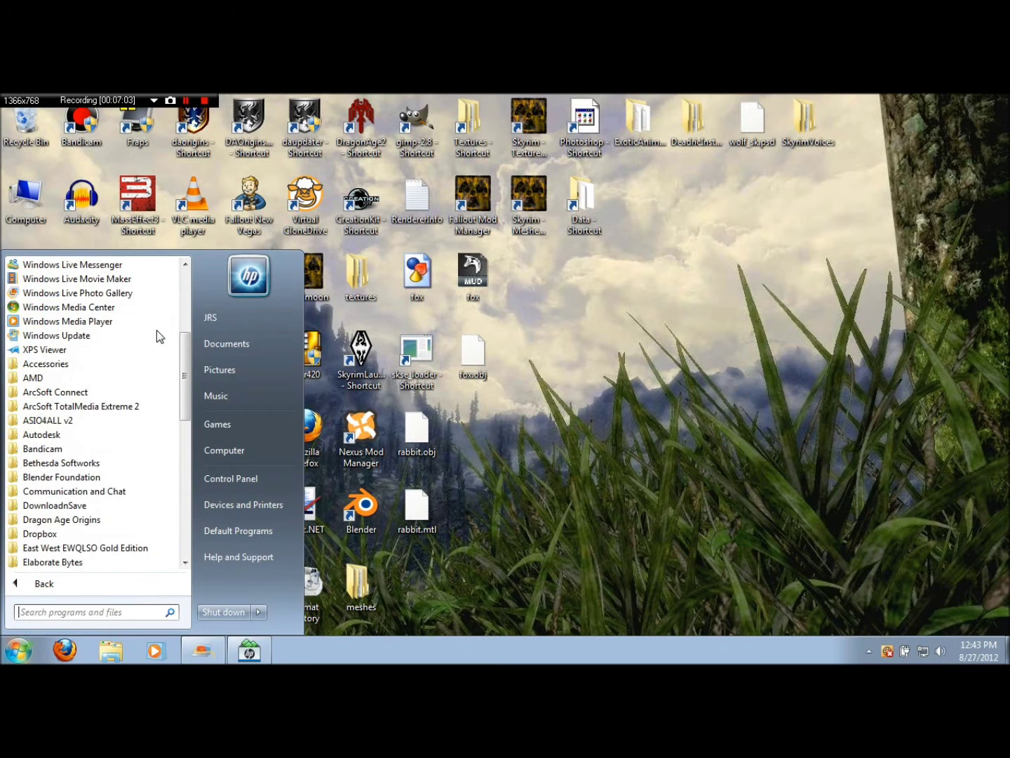
scroll(157, 330, down, 1)
scroll(157, 330, down, 1)
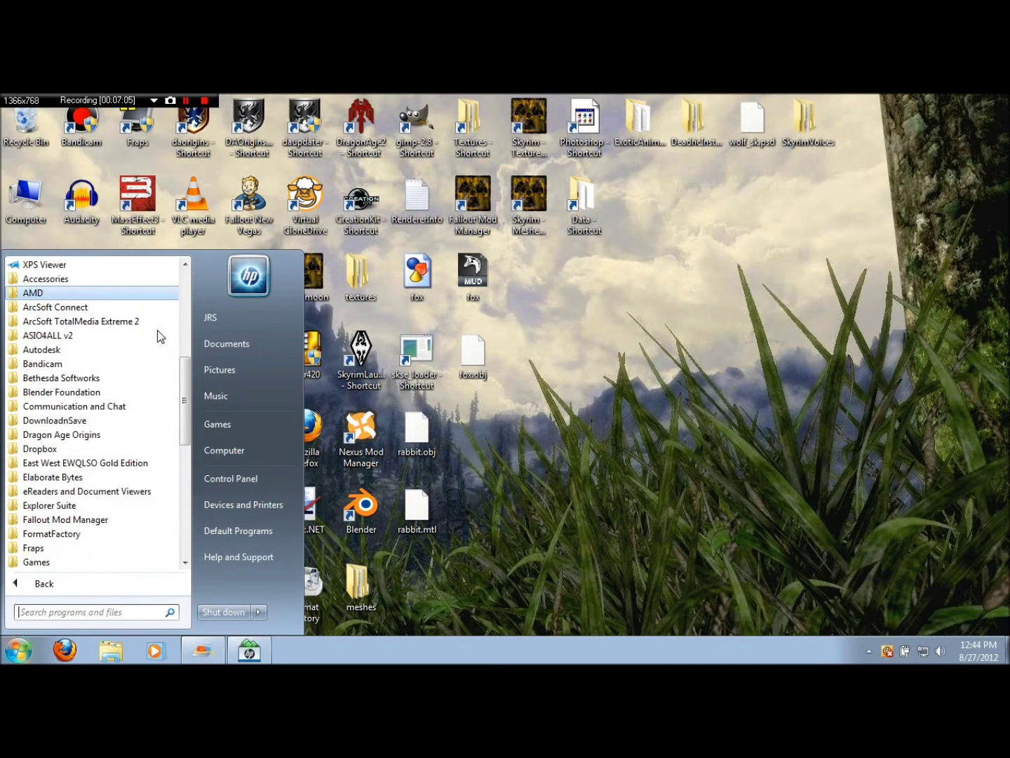
click(42, 350)
click(91, 363)
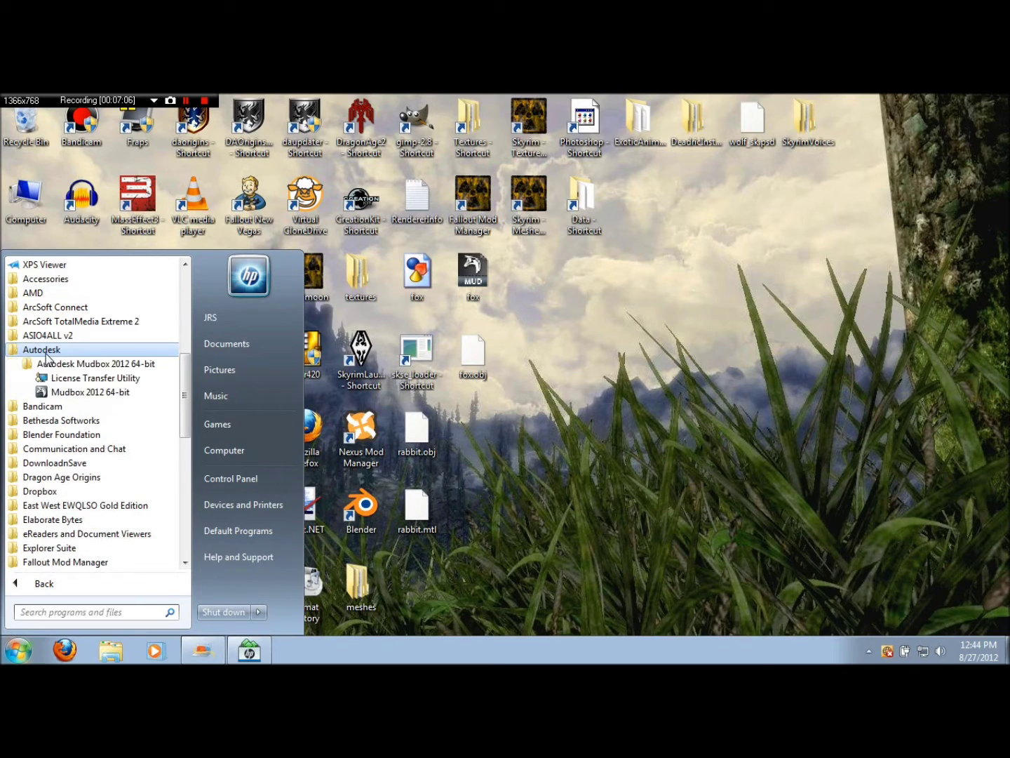
click(67, 393)
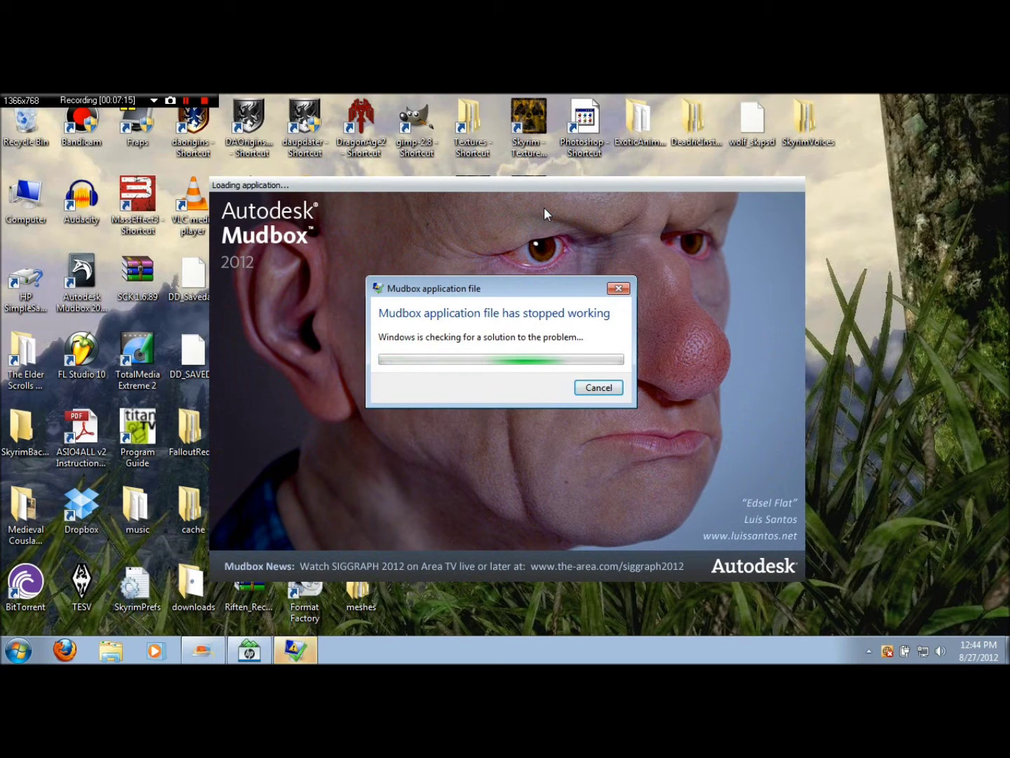
click(598, 387)
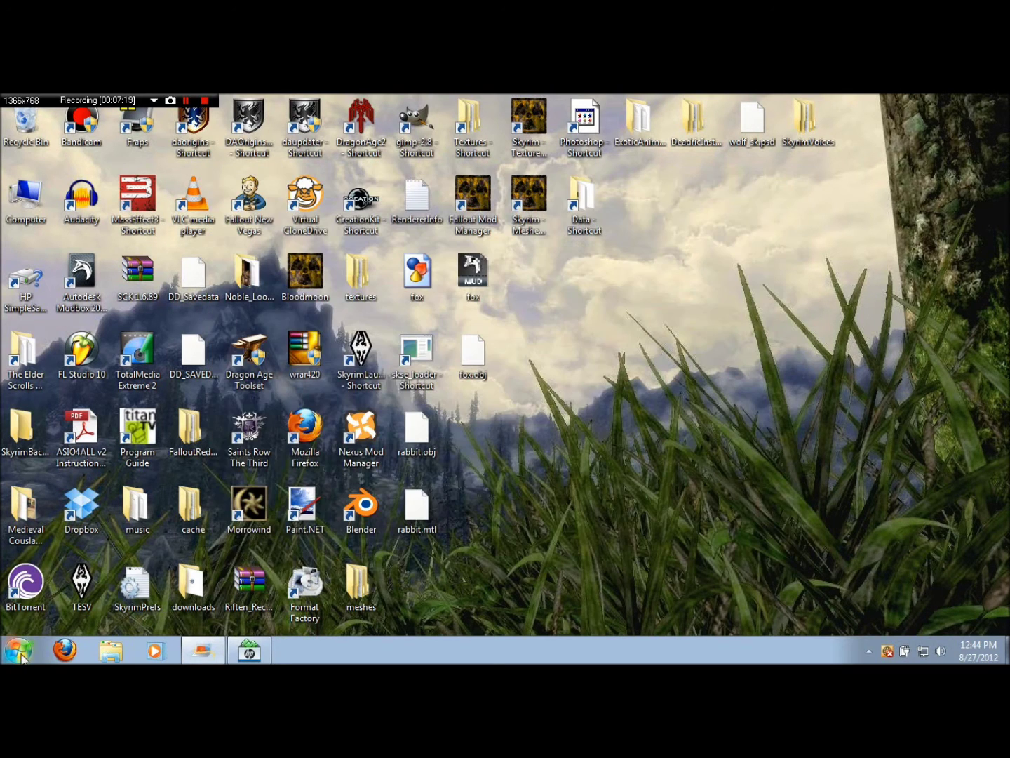
click(19, 651)
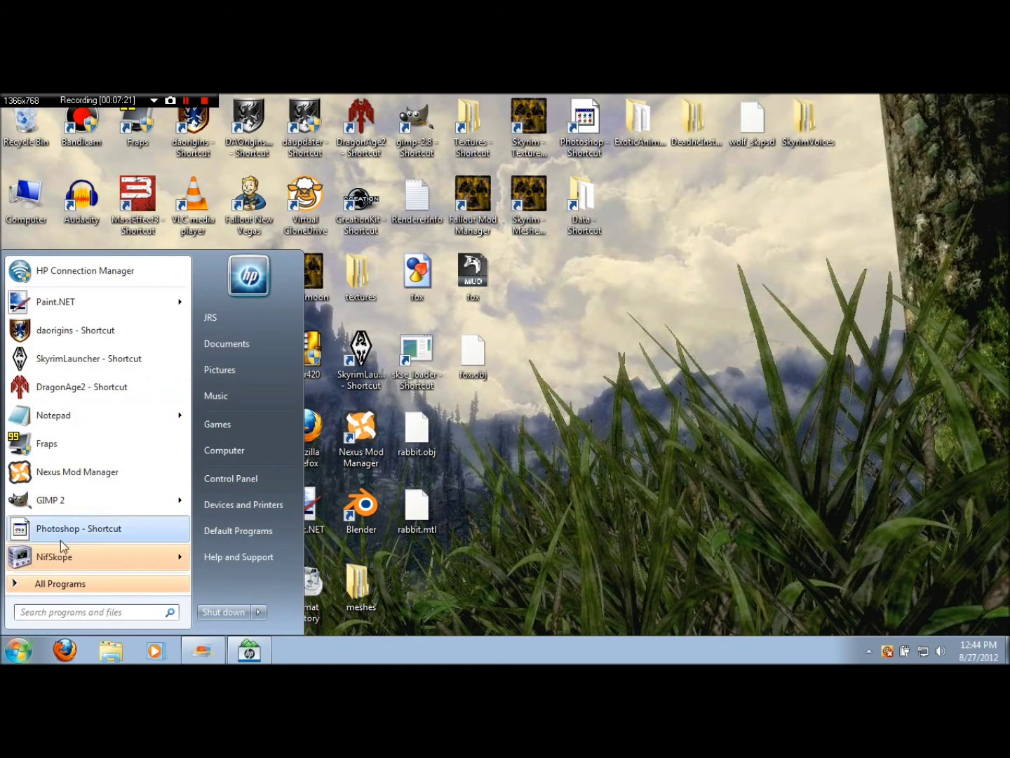
click(63, 584)
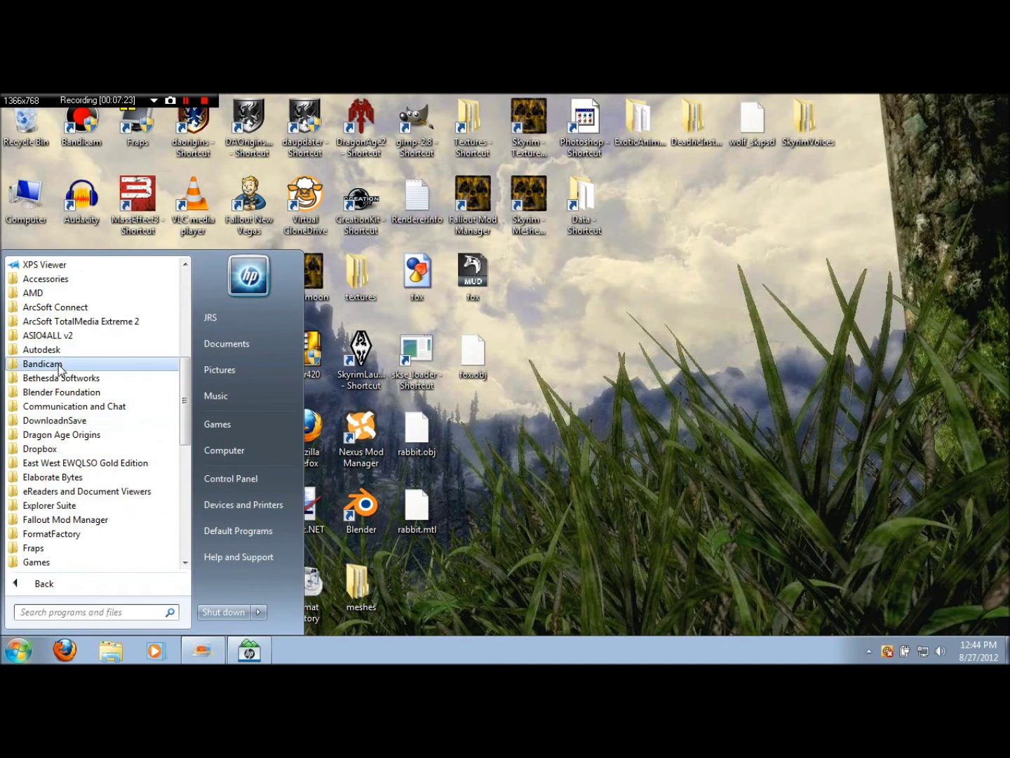
click(42, 349)
click(70, 363)
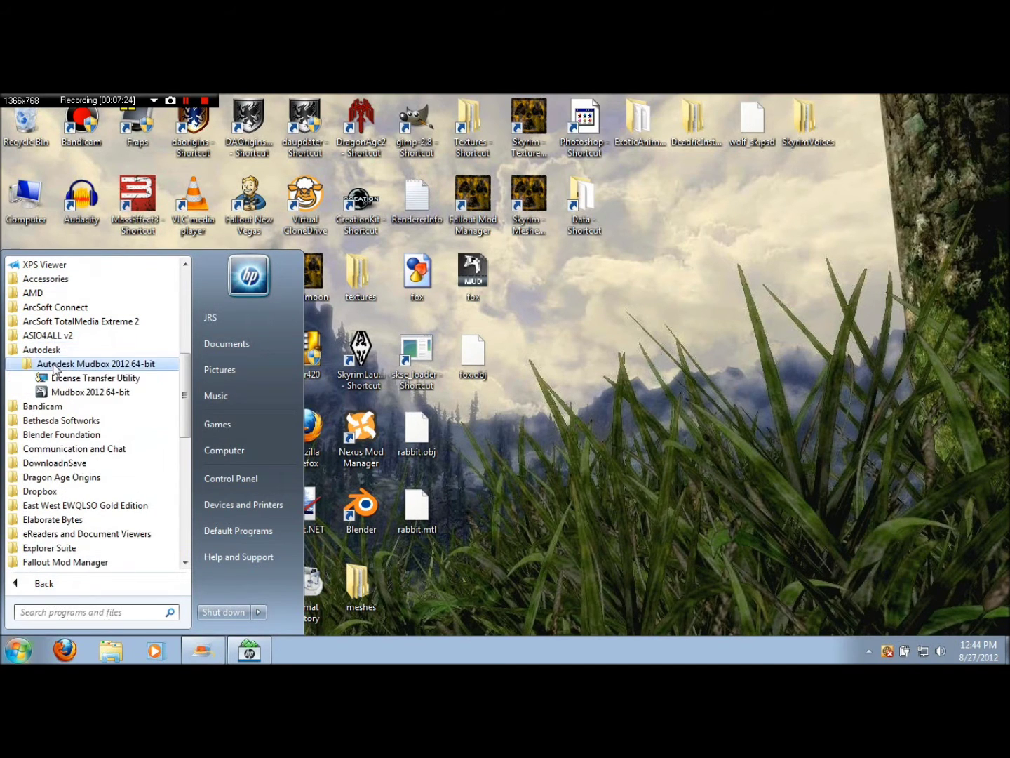
click(73, 393)
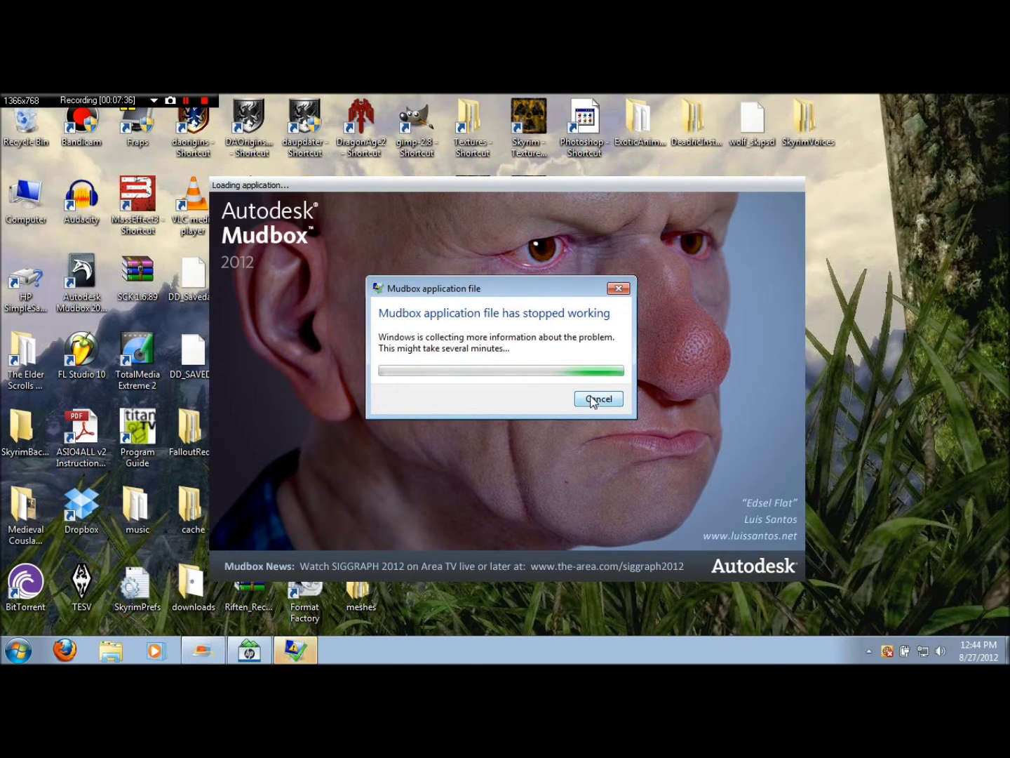
click(591, 401)
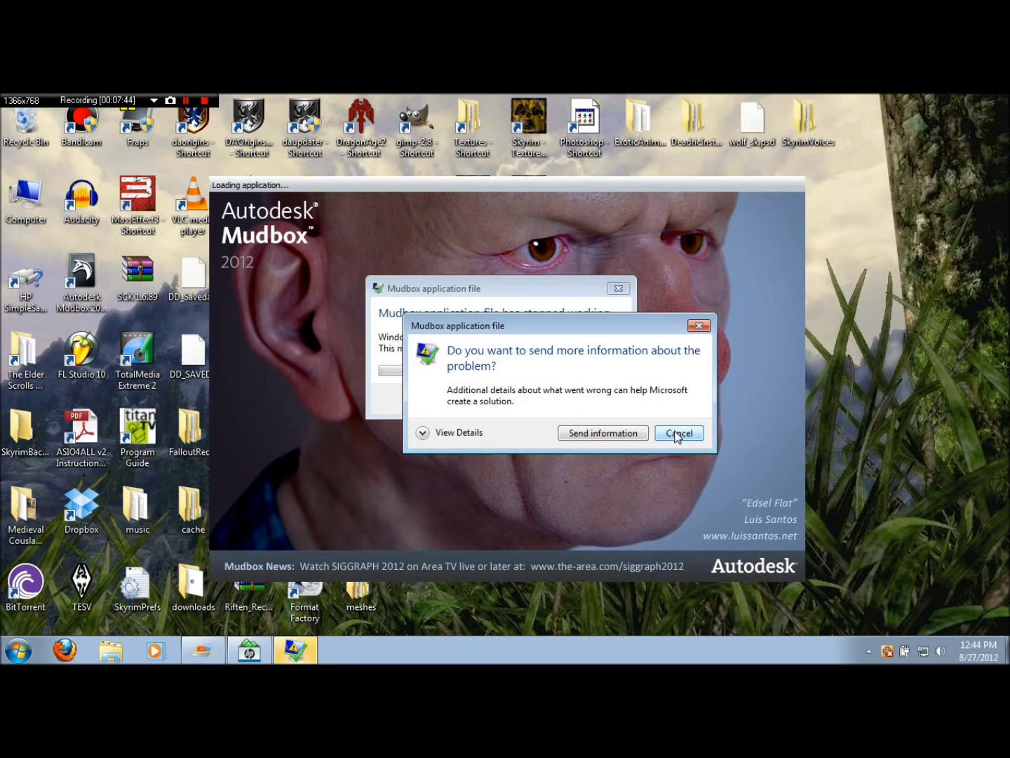
click(677, 435)
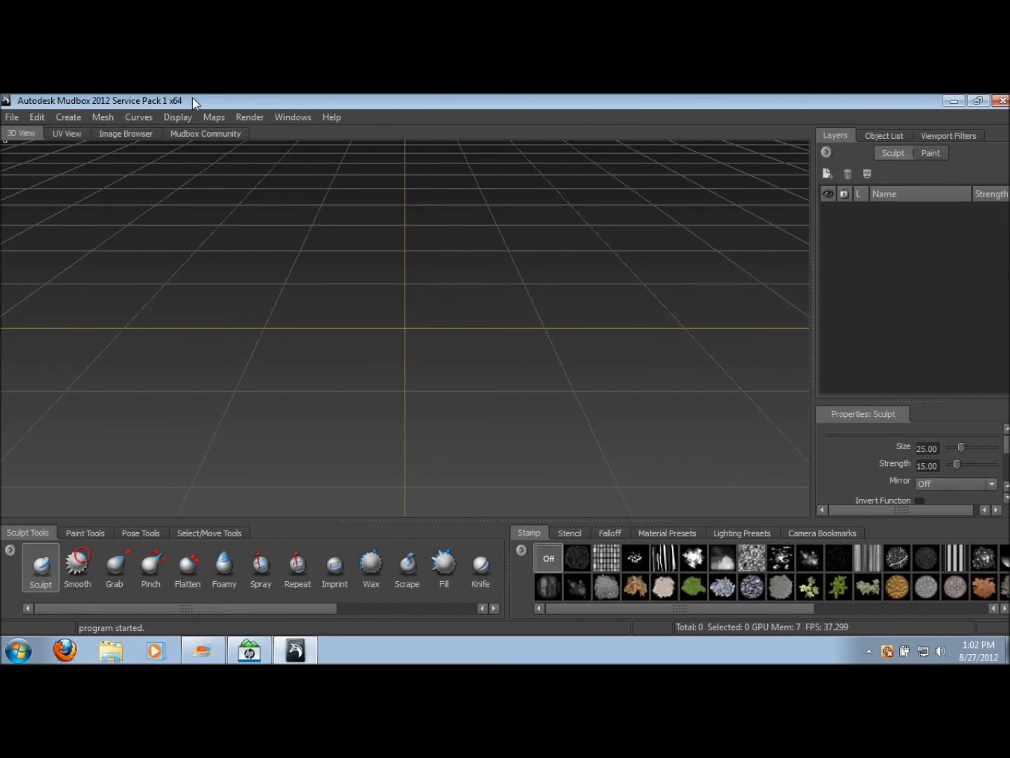
Step: Import rabbit.obj from the Desktop so the Bunnyfur01 mesh loads into the scene
click(11, 118)
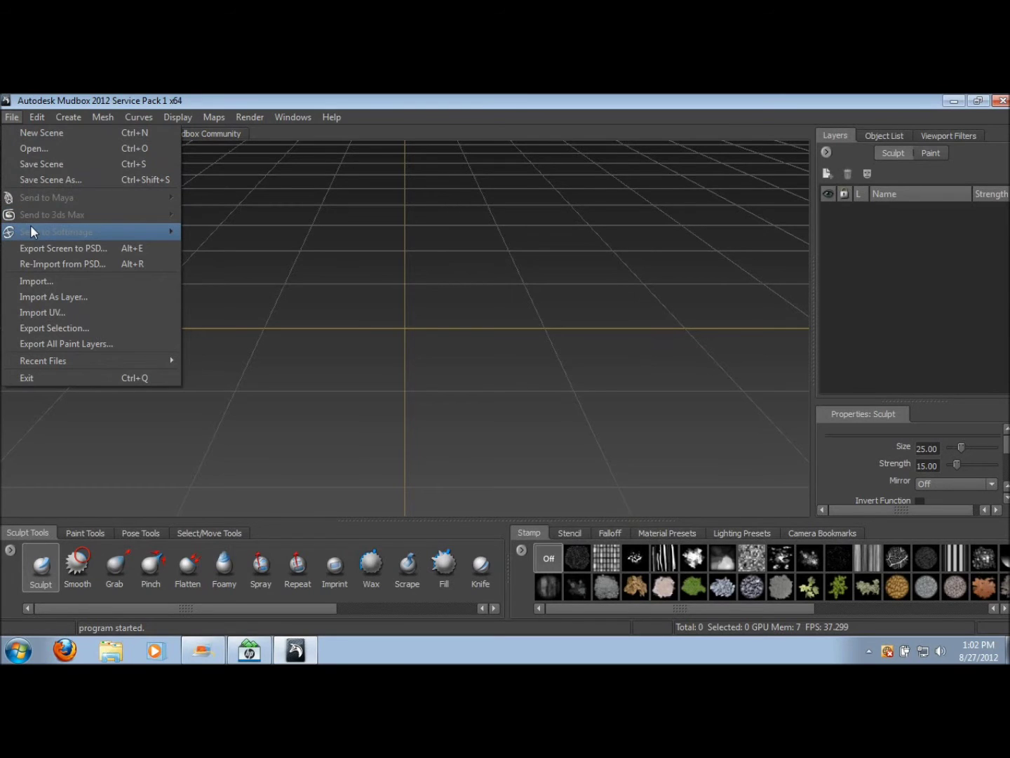
click(74, 279)
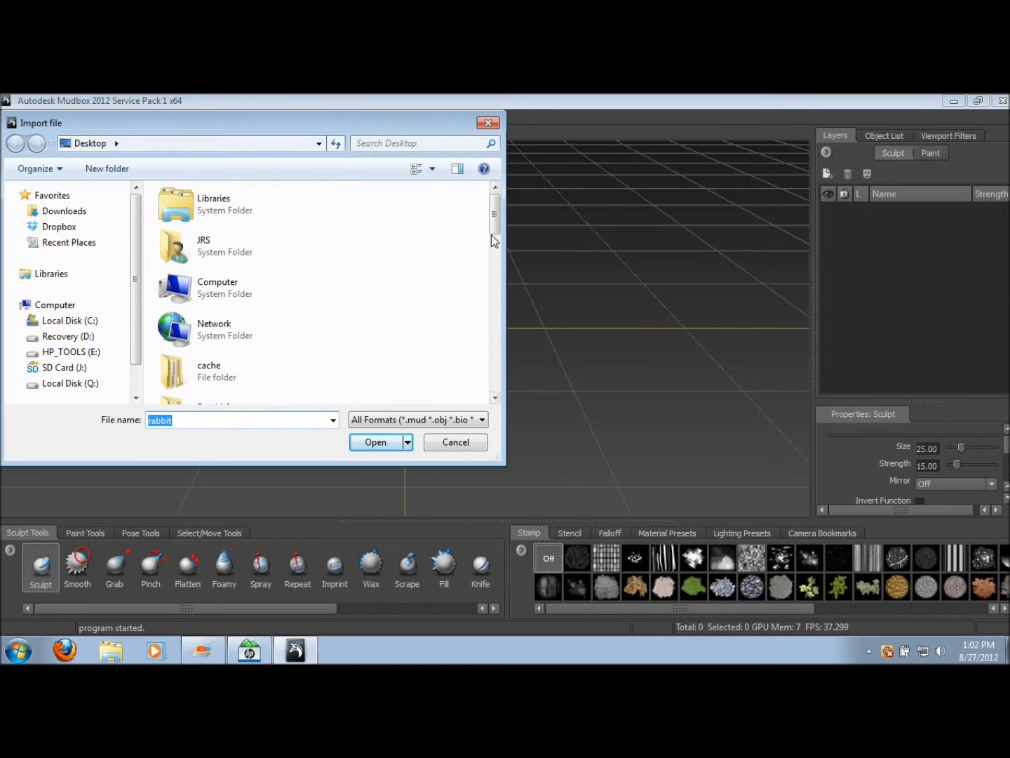
drag(494, 237, 493, 293)
double_click(203, 223)
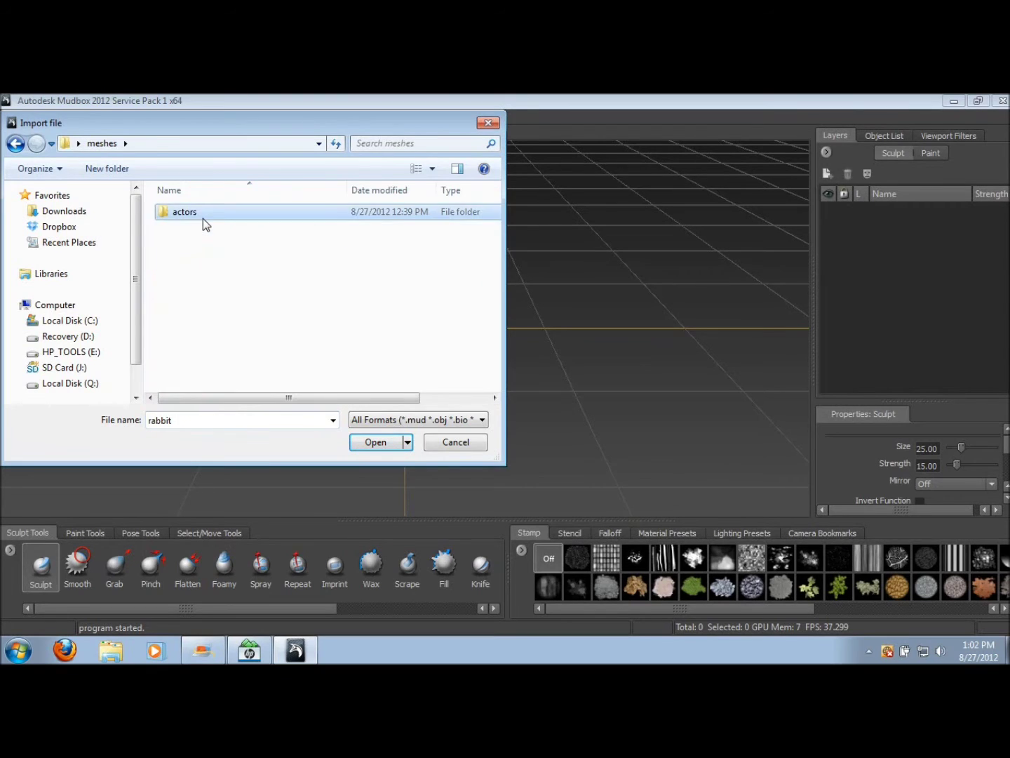
double_click(204, 219)
double_click(203, 219)
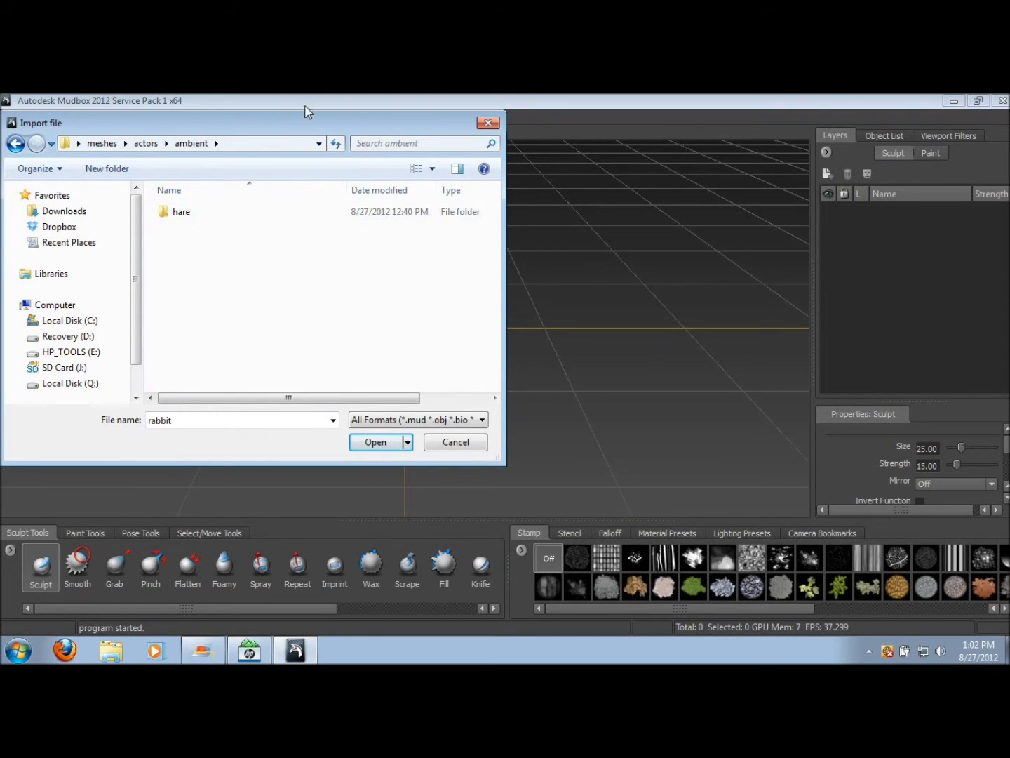
click(318, 143)
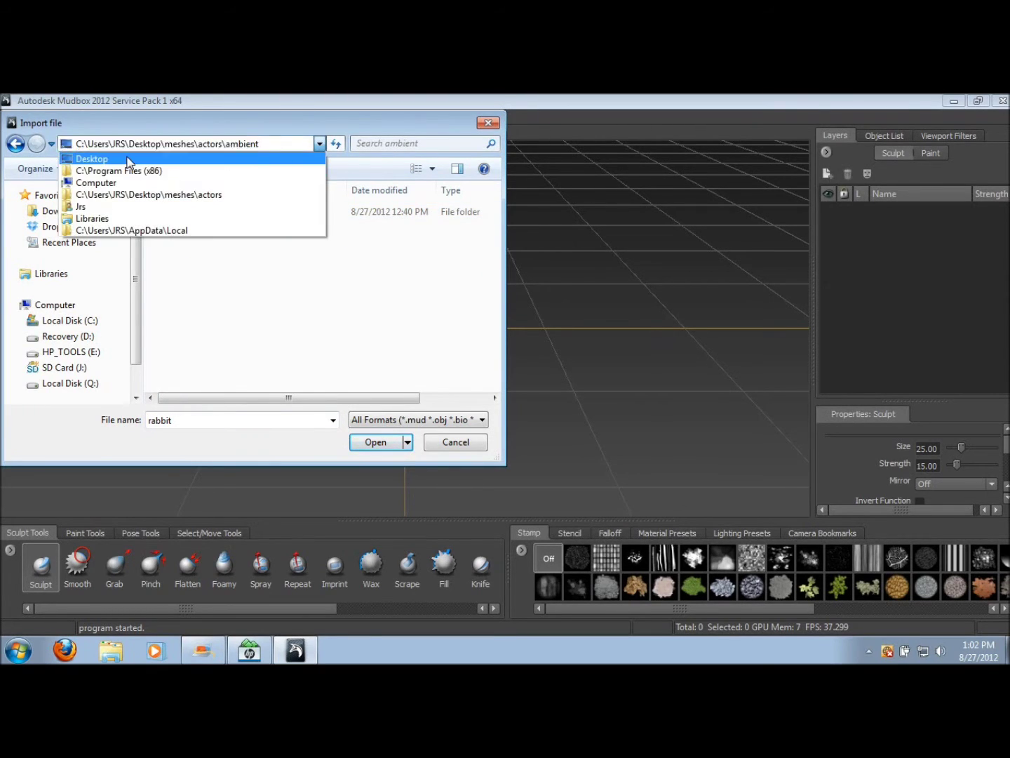
click(127, 159)
scroll(501, 301, down, 4)
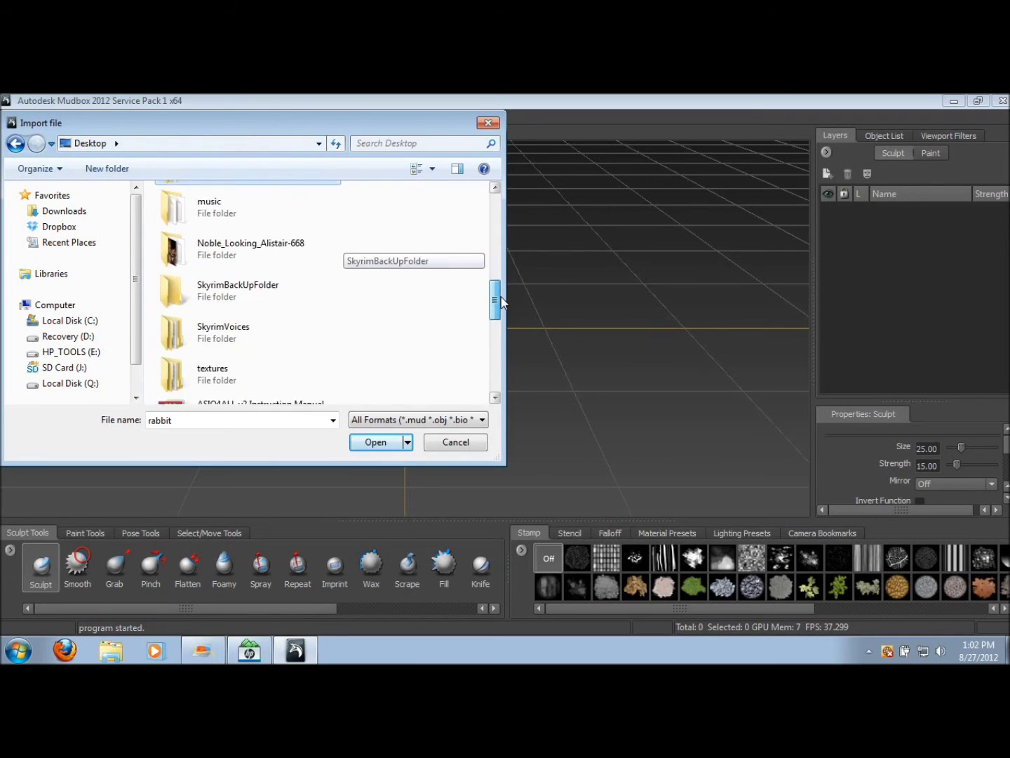
drag(502, 302, 503, 364)
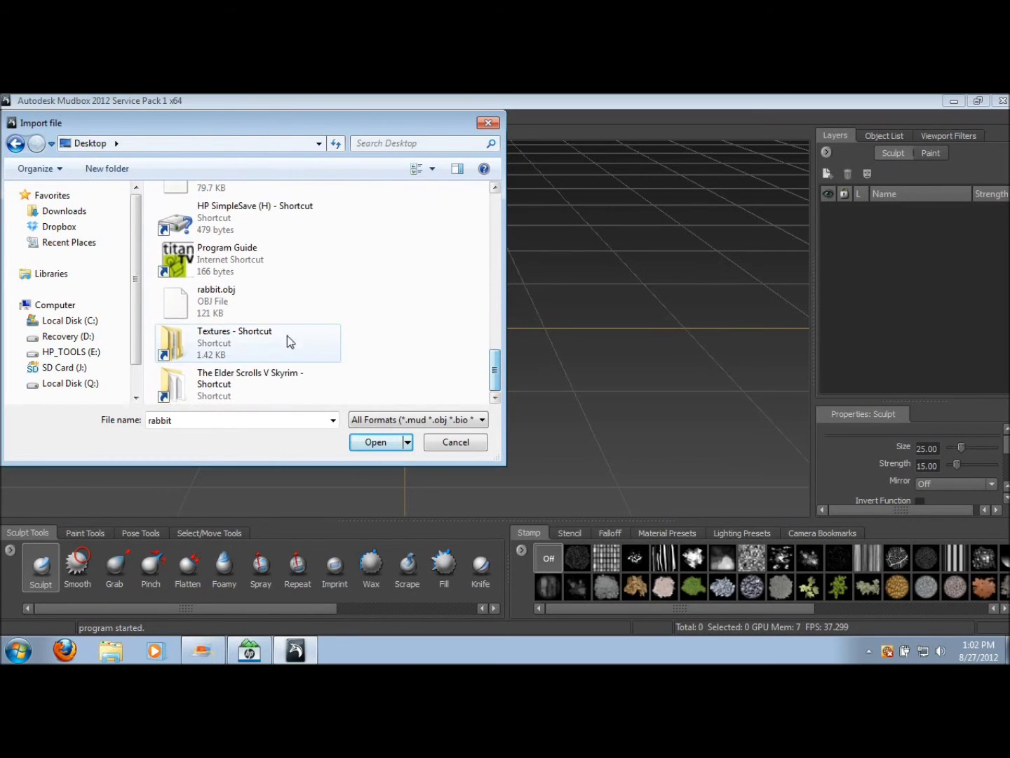
double_click(212, 298)
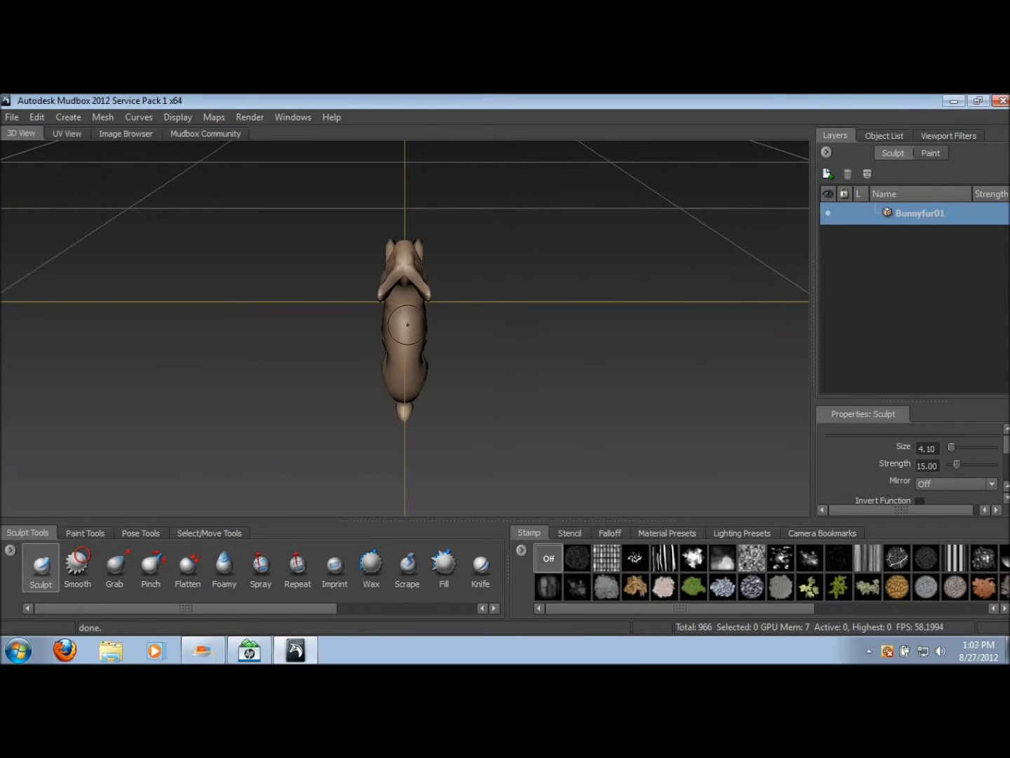
Step: From a side view, use the Grab tool to pull the right ear tip slightly outward
alt+drag(396, 343, 282, 195)
alt+drag(187, 227, 674, 274)
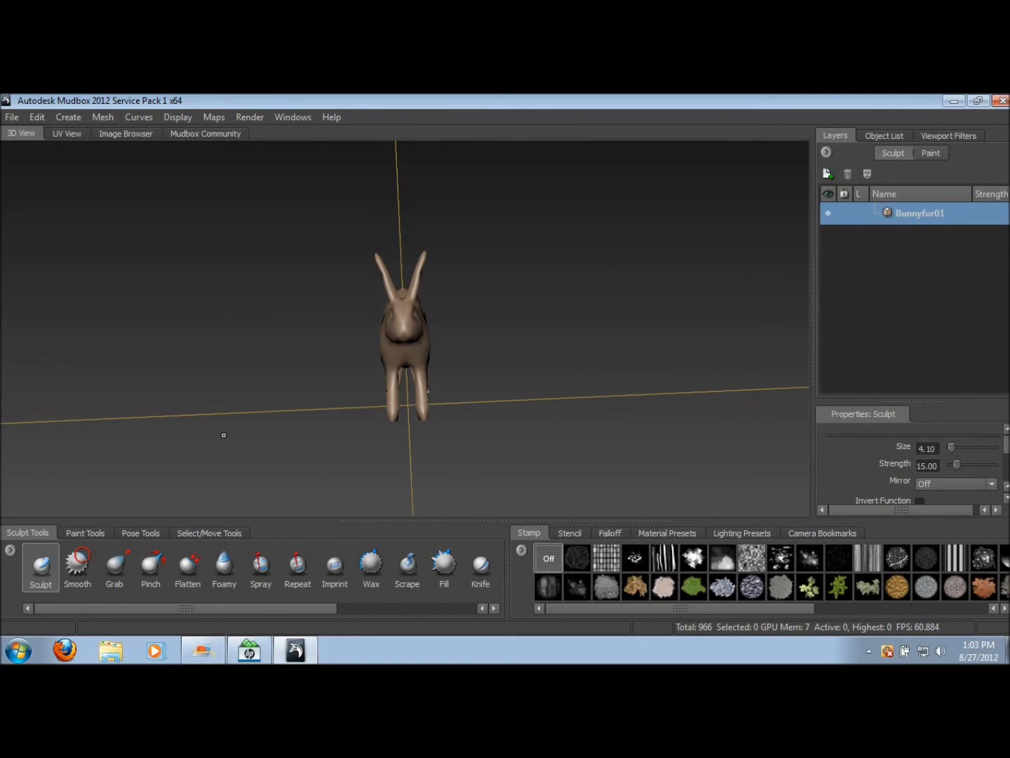
click(113, 567)
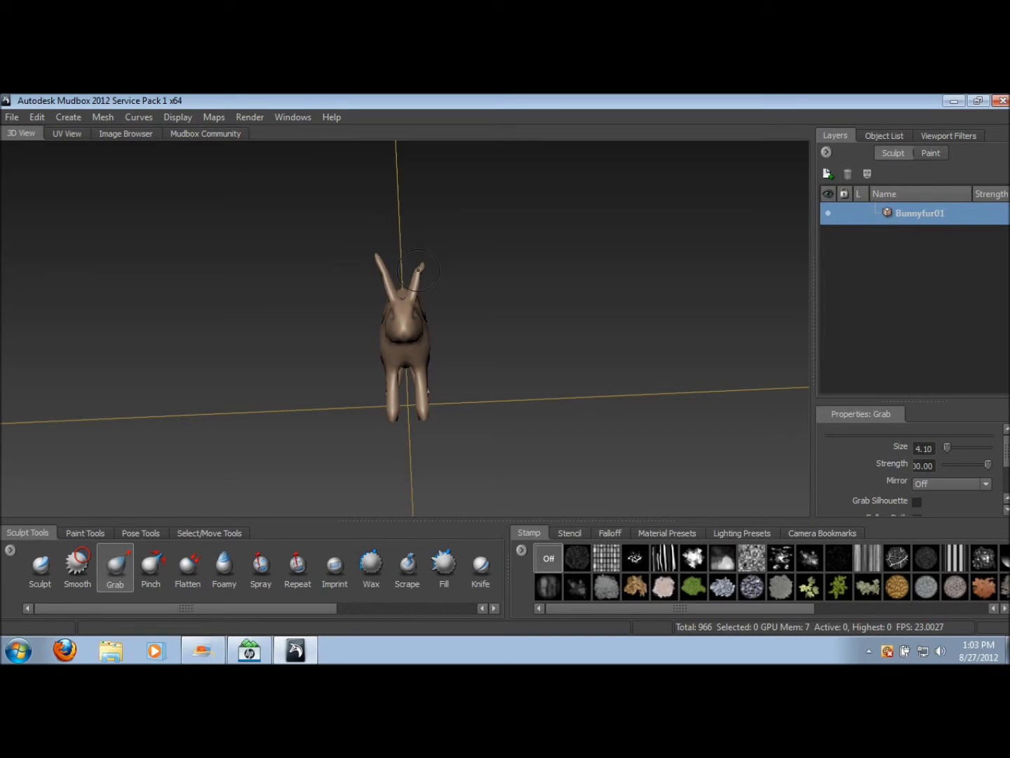
drag(415, 270, 421, 243)
Step: Set Grab mirroring to X and try bending both ear tips outward, undoing the stroke
click(986, 484)
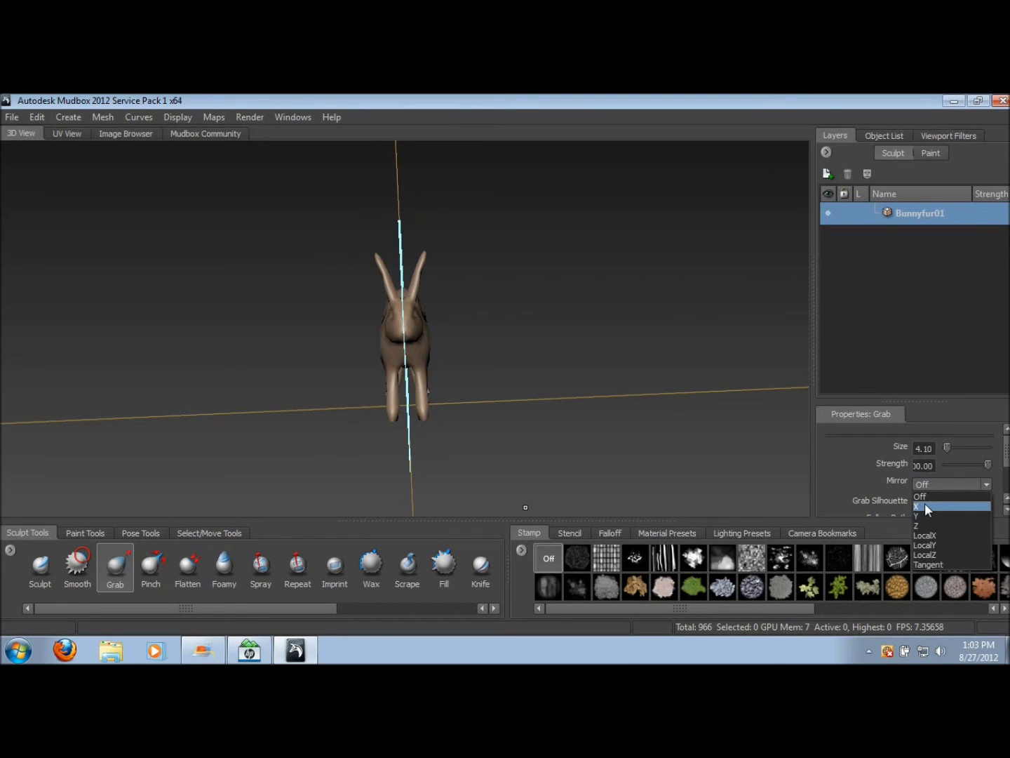
click(924, 505)
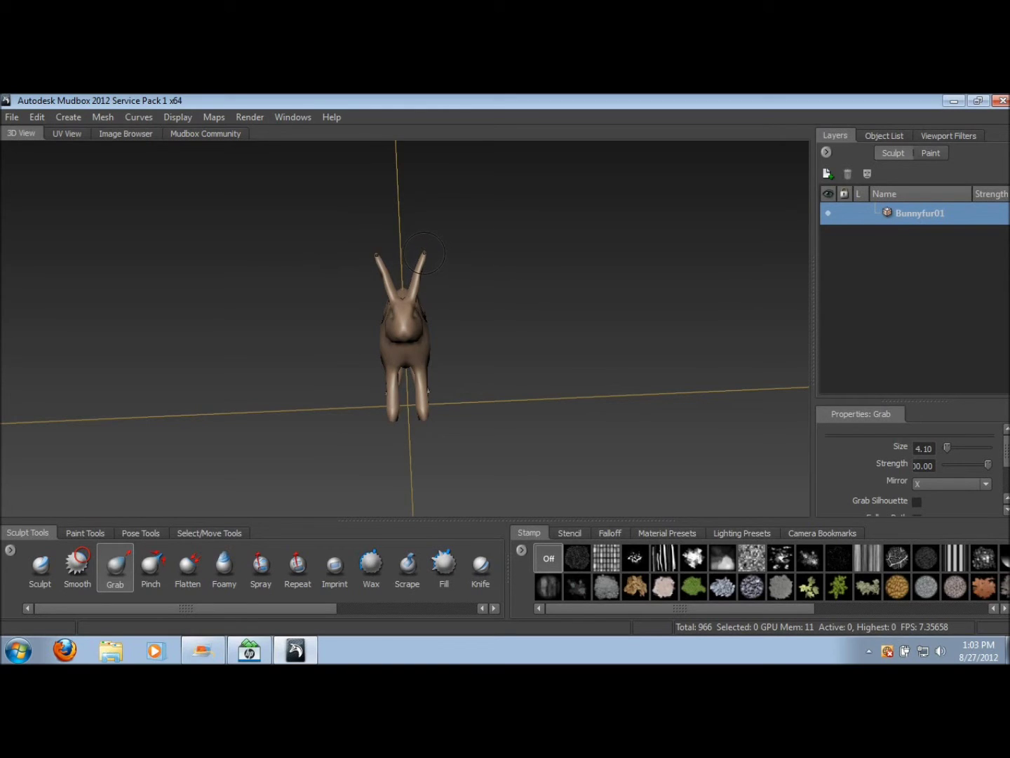
drag(424, 253, 426, 267)
key(ctrl+z)
key(ctrl+z)
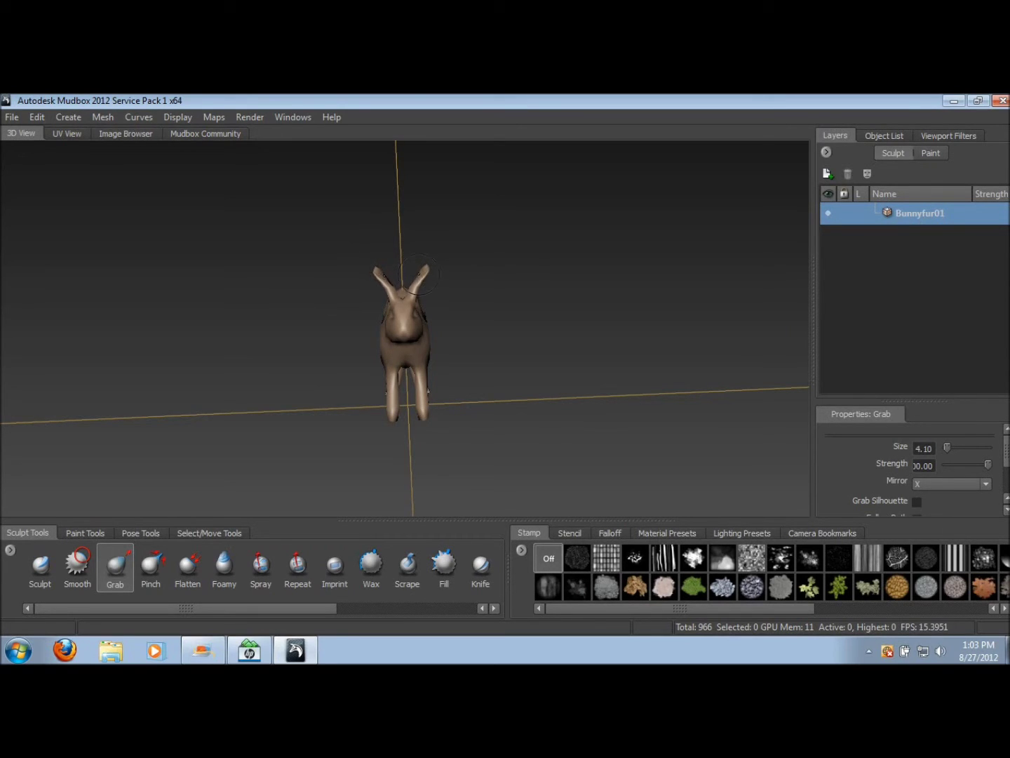
key(ctrl+y)
key(ctrl+y)
key(ctrl+z)
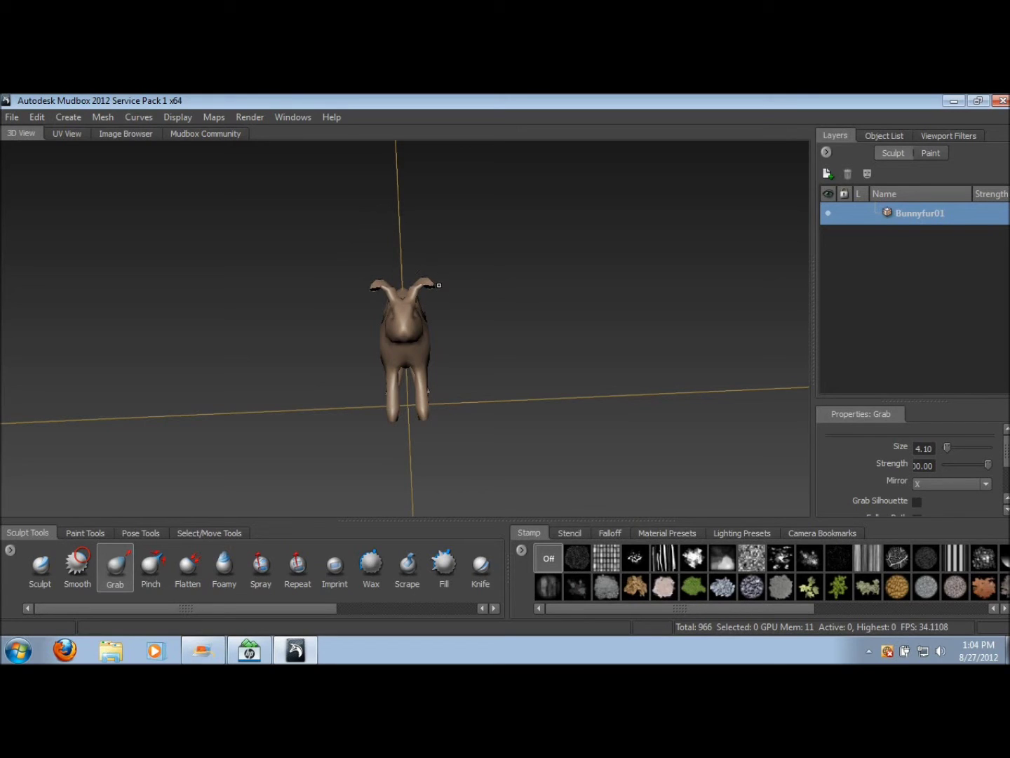
Step: Reframe the bunny upright and close-up, then bend both ear tips outward into floppy ears
alt+drag(442, 286, 408, 366)
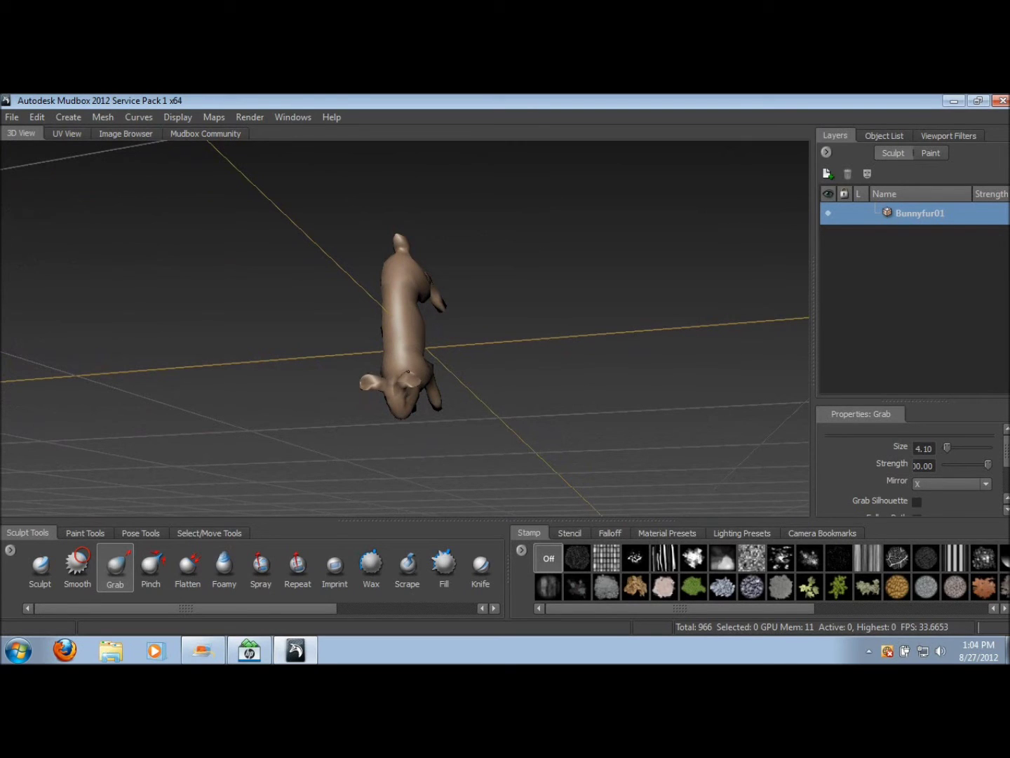
alt+drag(407, 372, 344, 286)
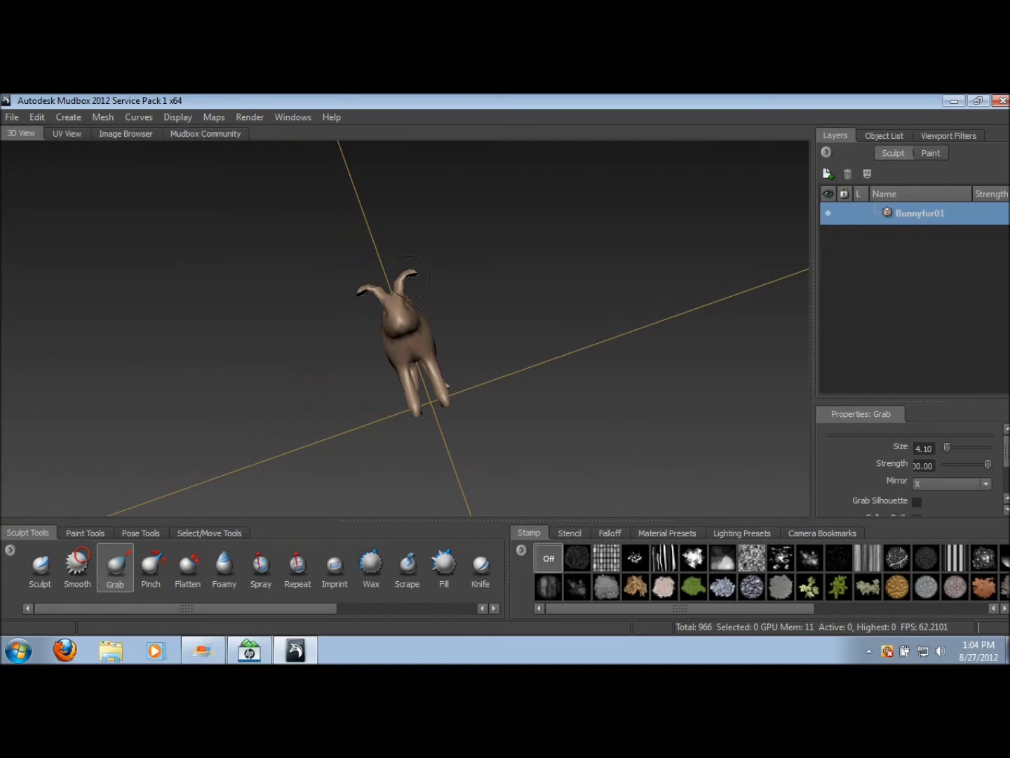
alt+drag(497, 342, 867, 359)
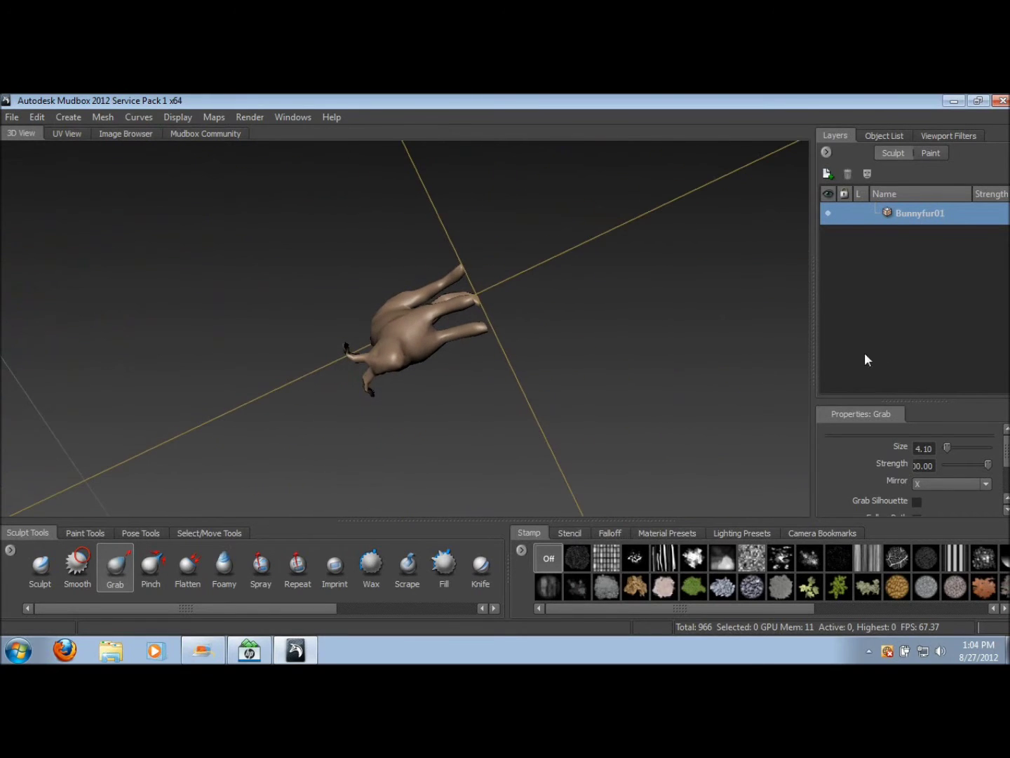
alt+drag(411, 181, 753, 187)
mouse_move(414, 262)
alt+middle_down()
mouse_move(451, 280)
mouse_move(405, 246)
alt+middle_up()
alt+right_drag(404, 246, 401, 238)
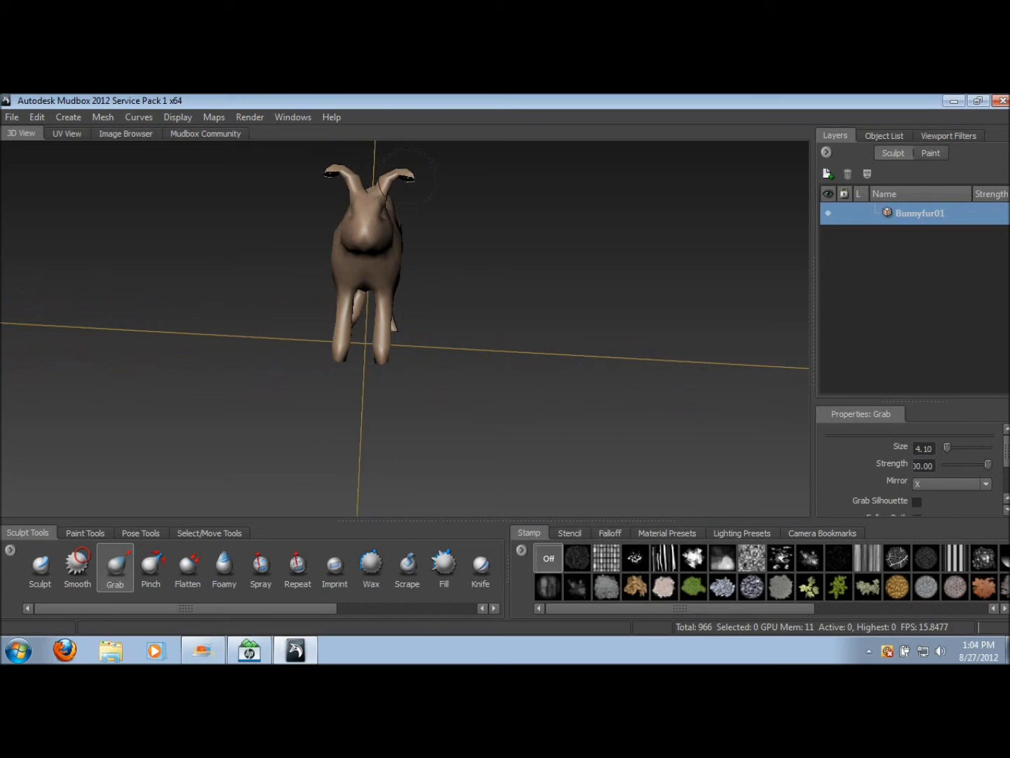
drag(397, 177, 395, 174)
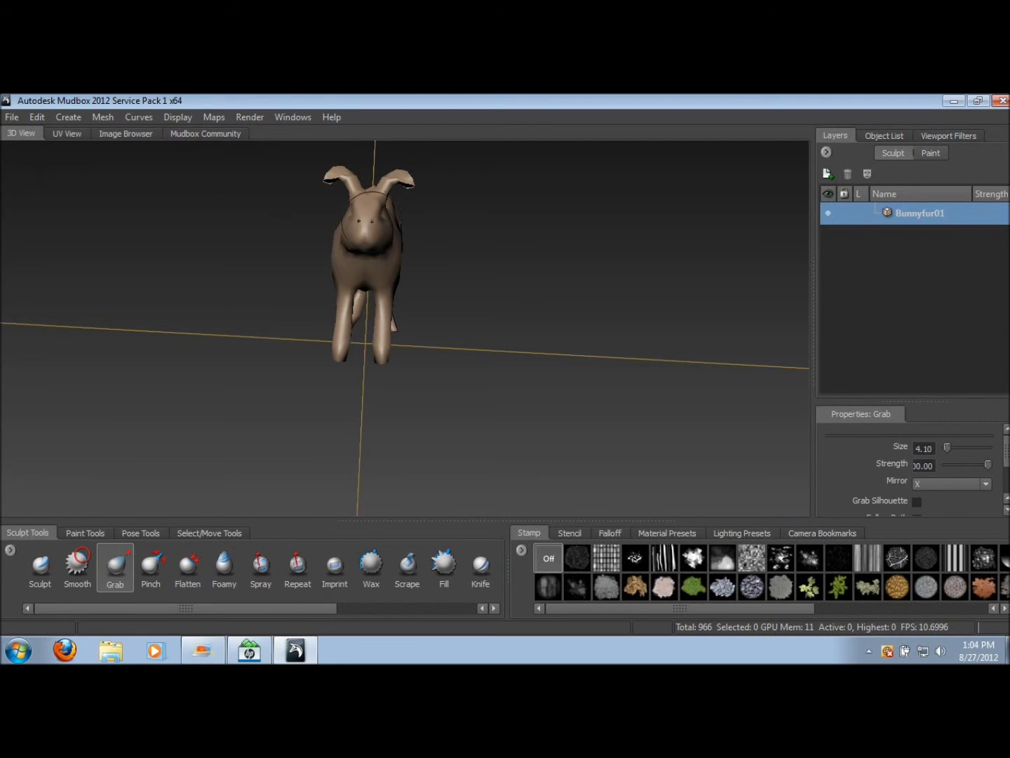
mouse_move(366, 204)
alt+mouse_down()
mouse_move(392, 268)
mouse_move(375, 153)
alt+mouse_up()
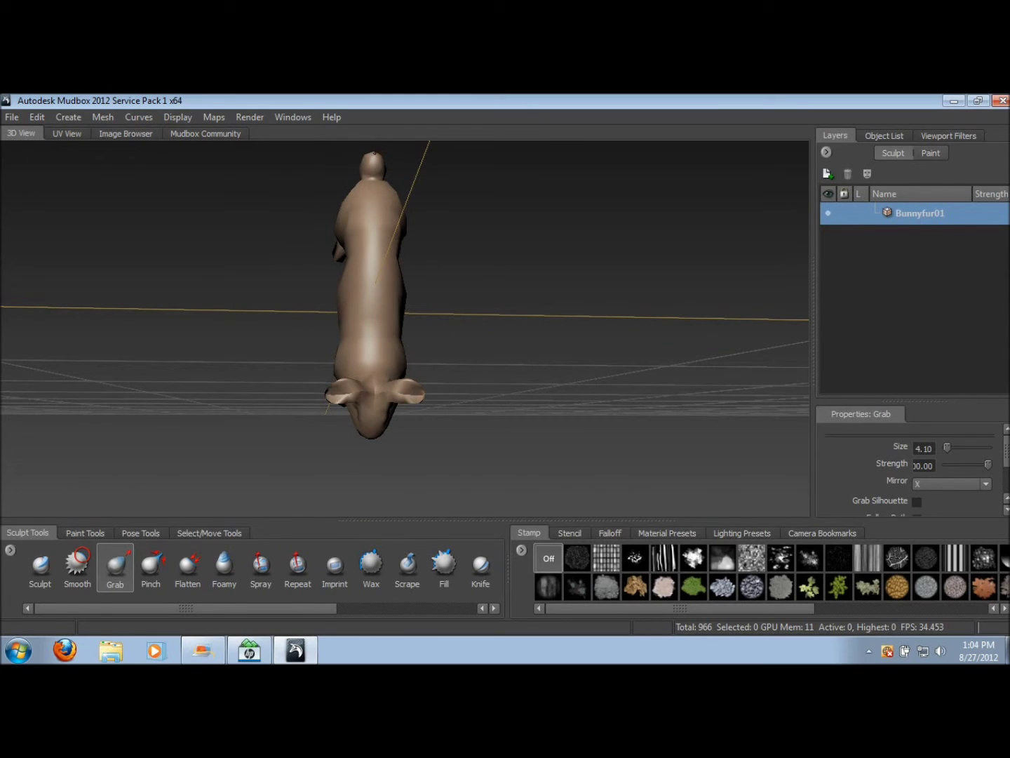
Step: Select the whole rabbit mesh and export it as rabbit.obj, replacing the Desktop file
alt+drag(322, 286, 111, 143)
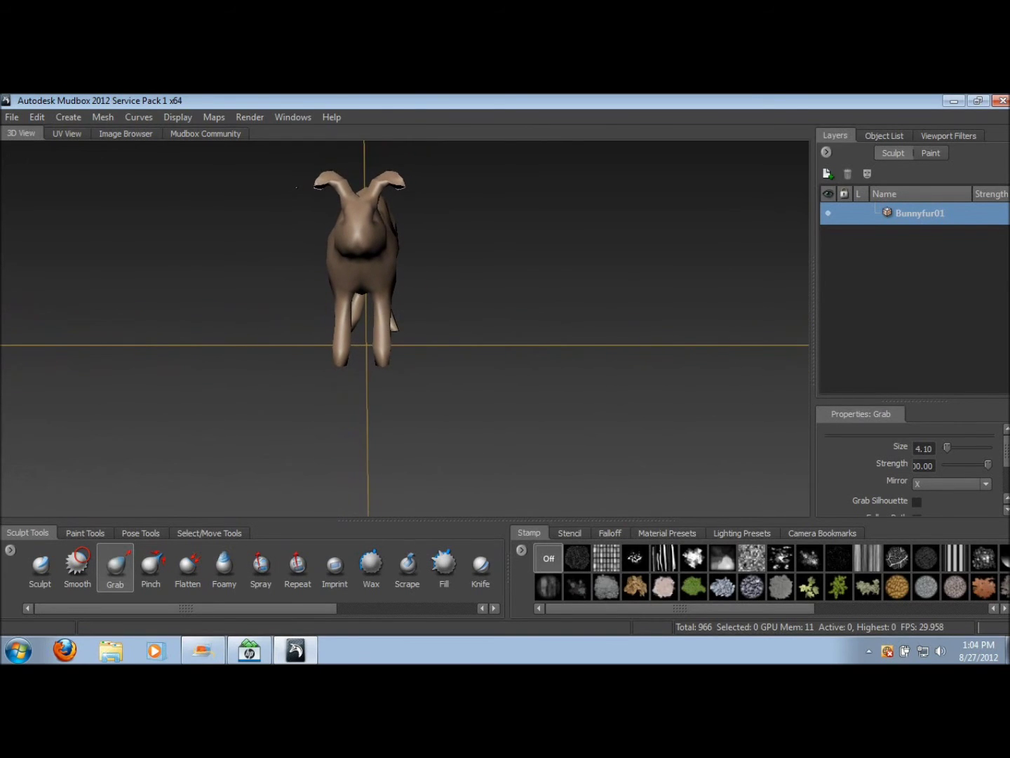
click(7, 119)
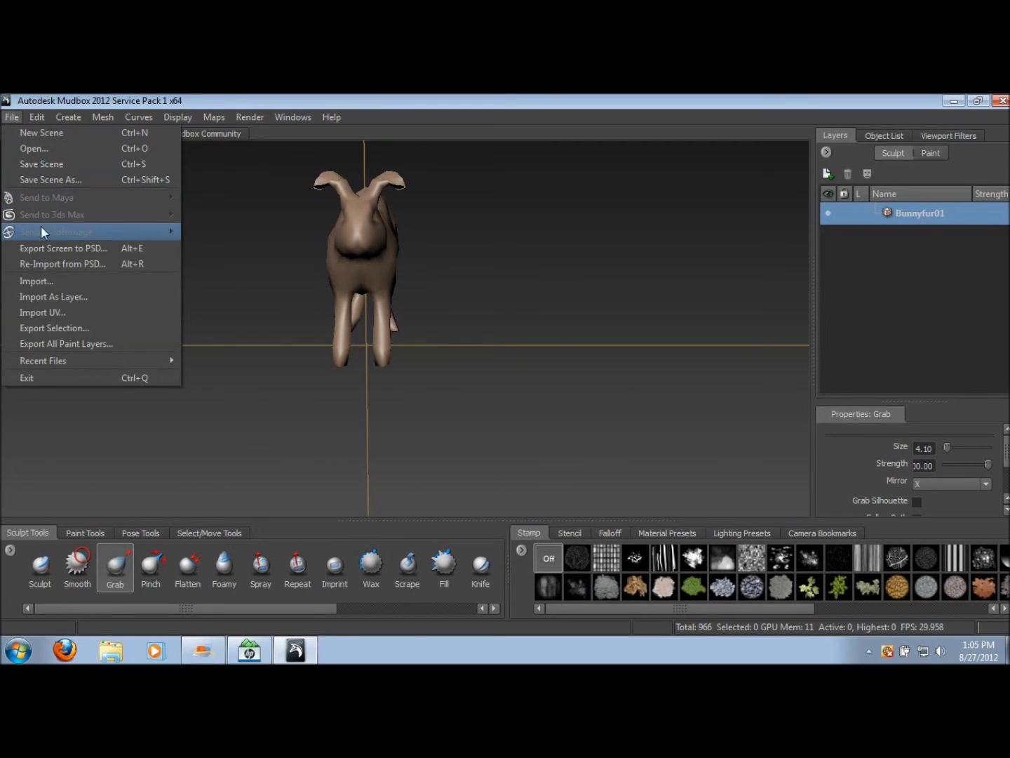
click(245, 211)
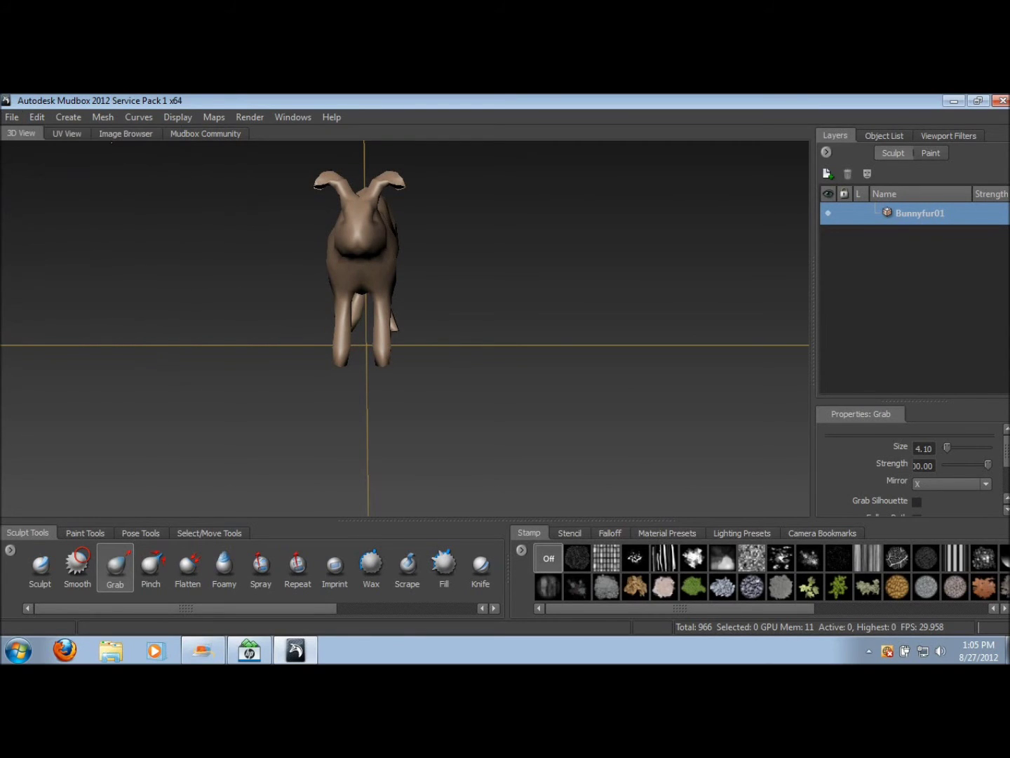
key(ctrl+a)
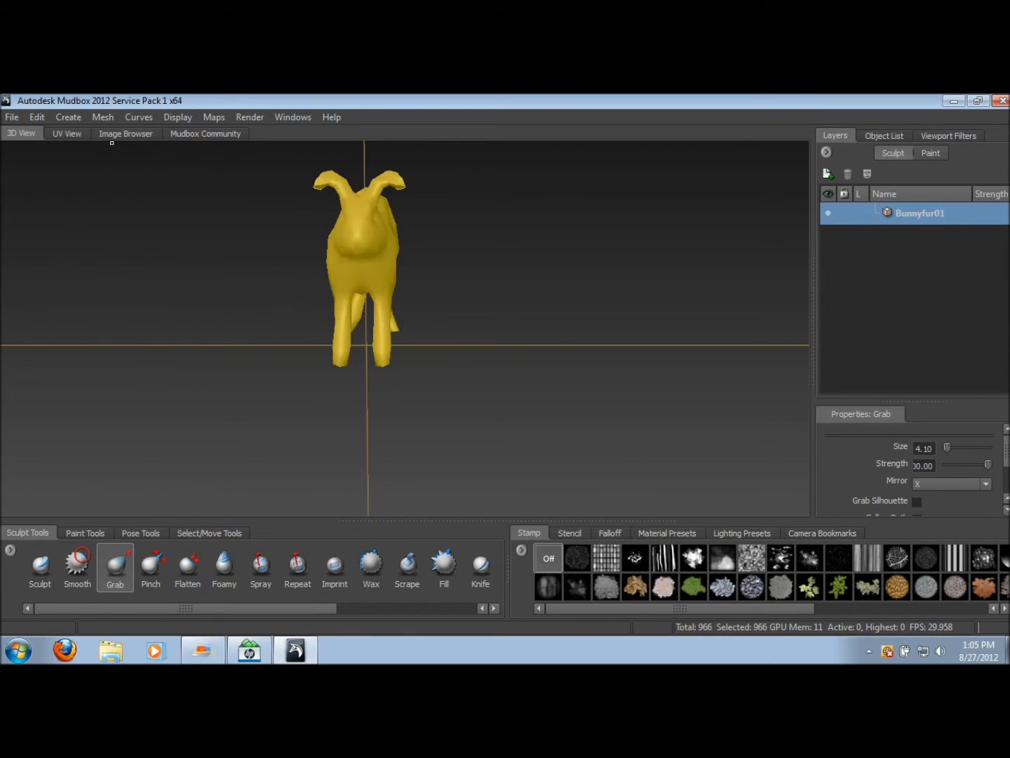
click(13, 117)
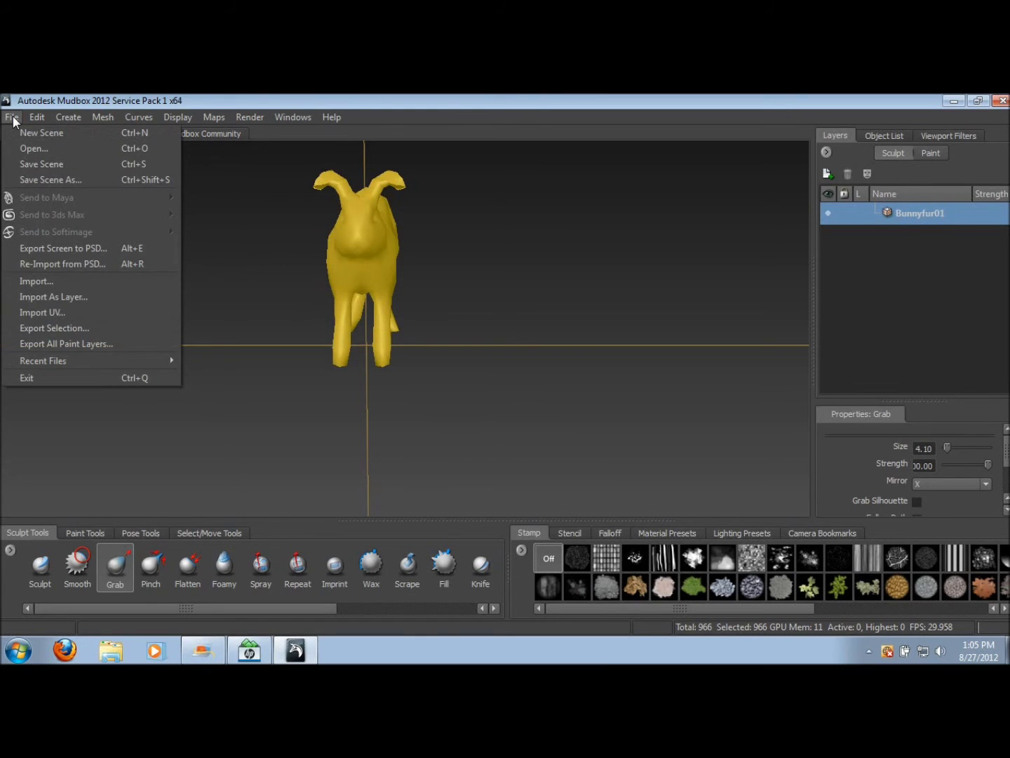
click(49, 327)
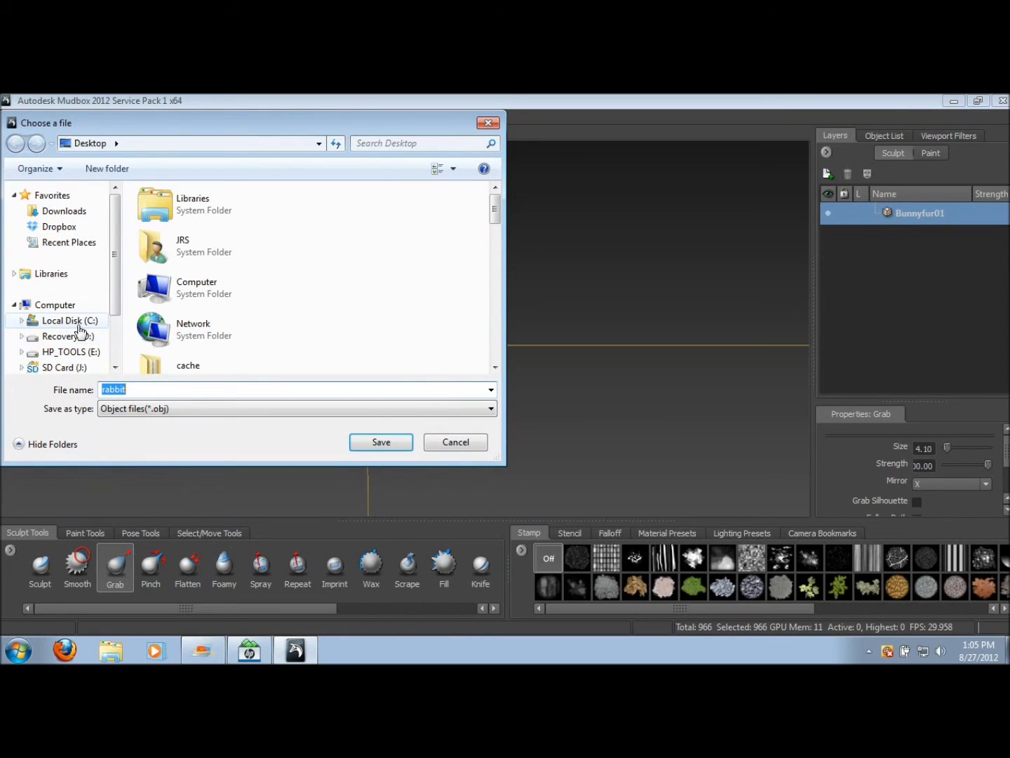
click(382, 444)
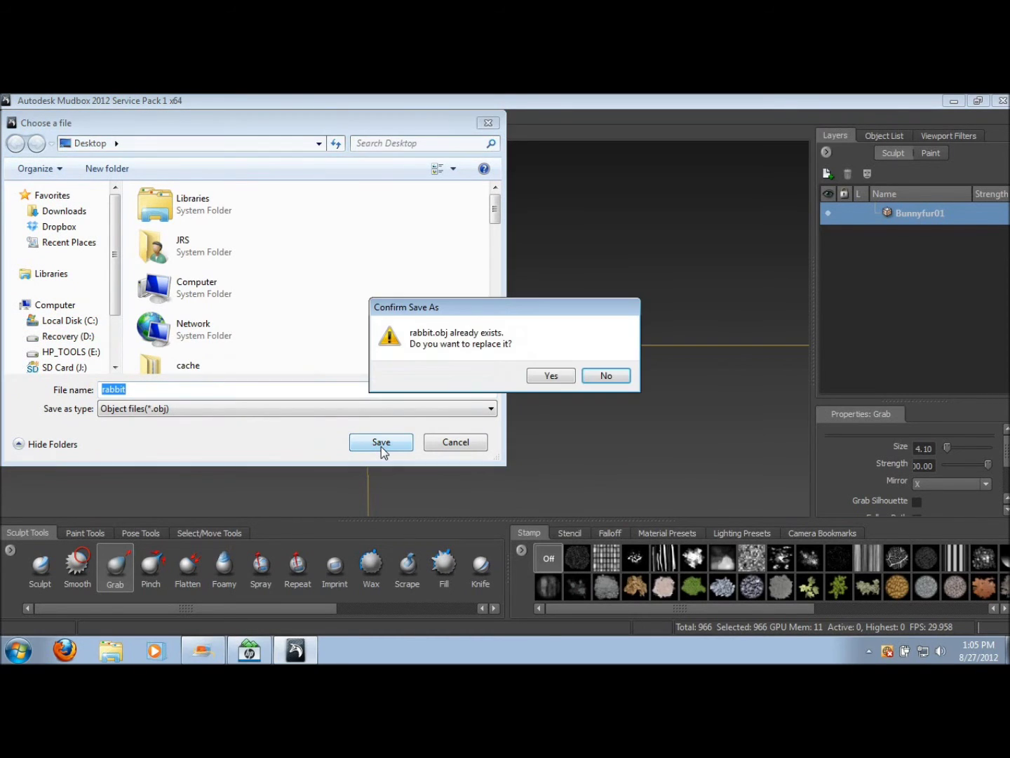
click(550, 376)
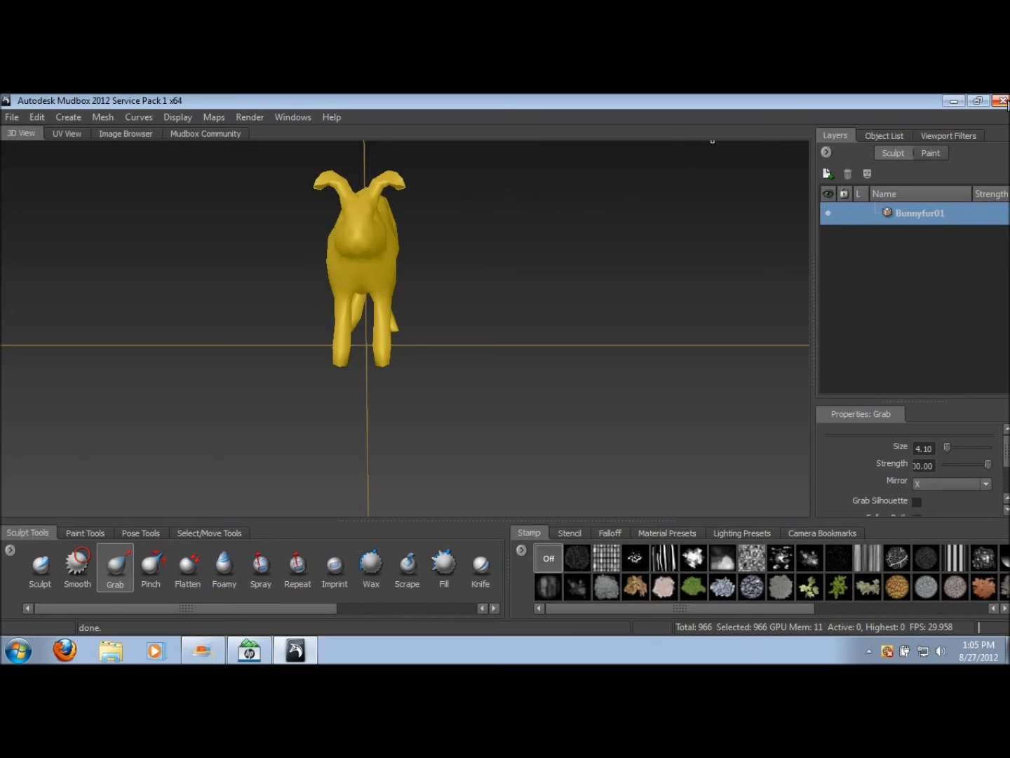
Step: Quit Mudbox without saving the scene and launch NifSkope
click(1004, 101)
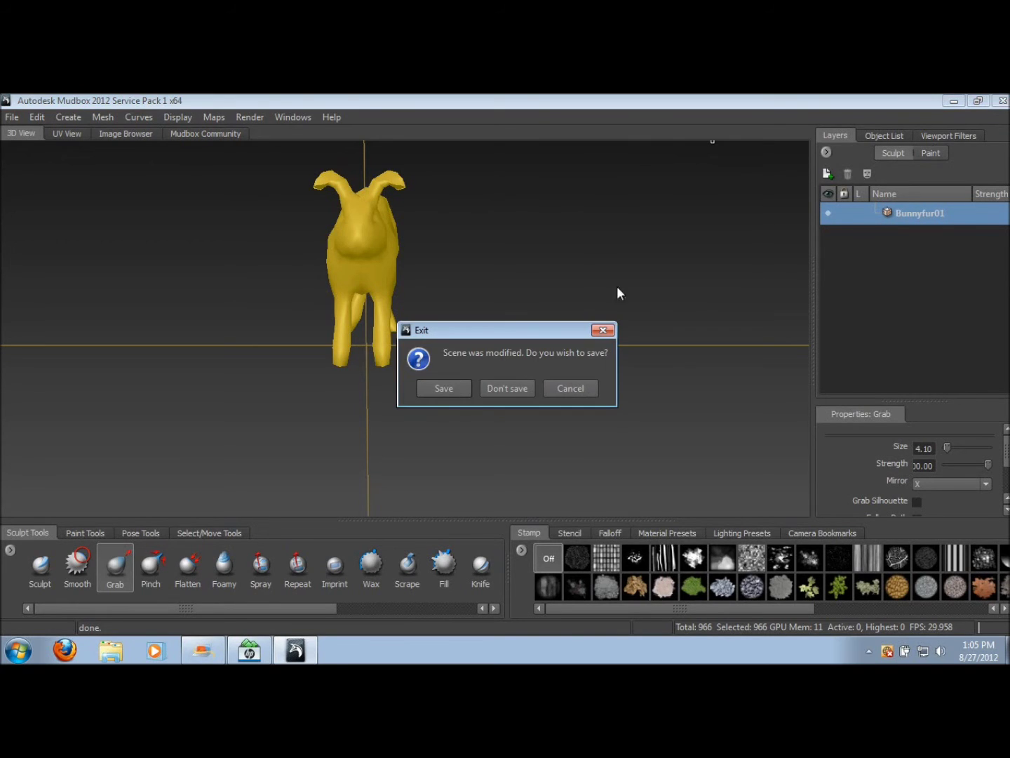
click(492, 388)
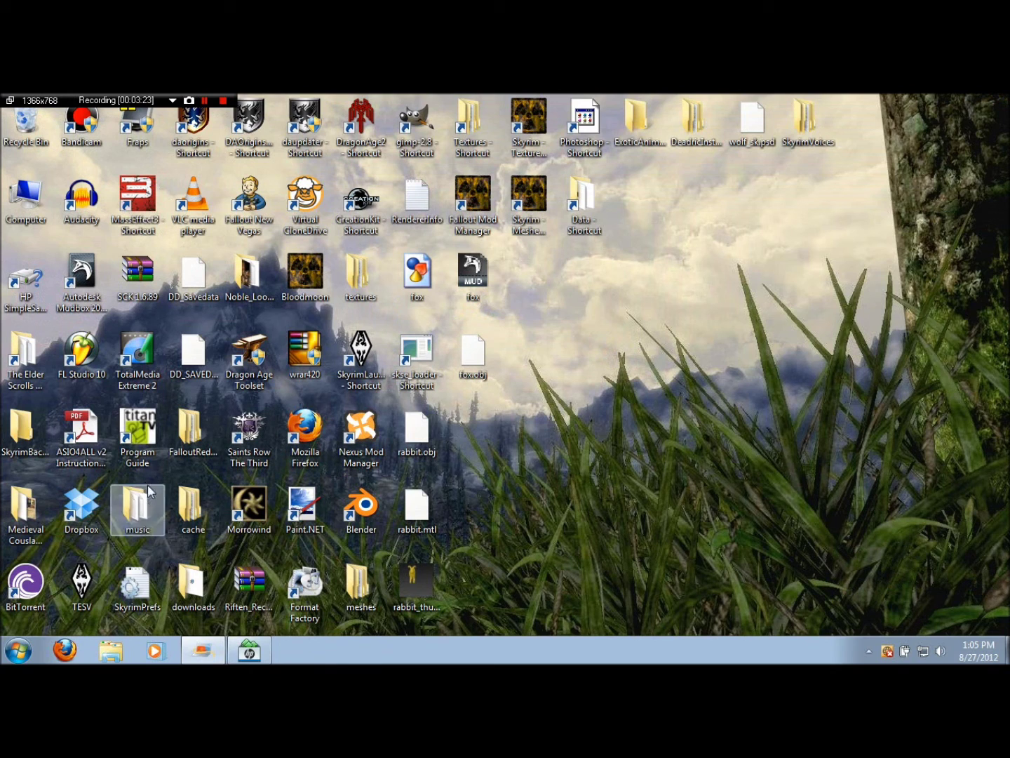
click(12, 658)
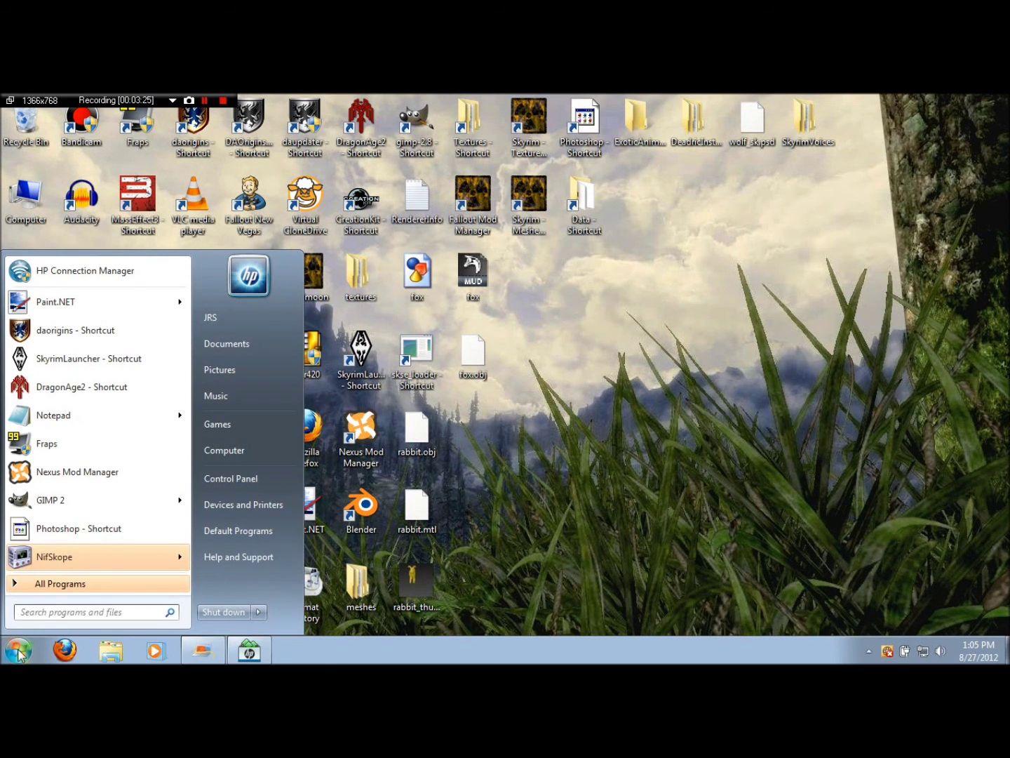
click(92, 556)
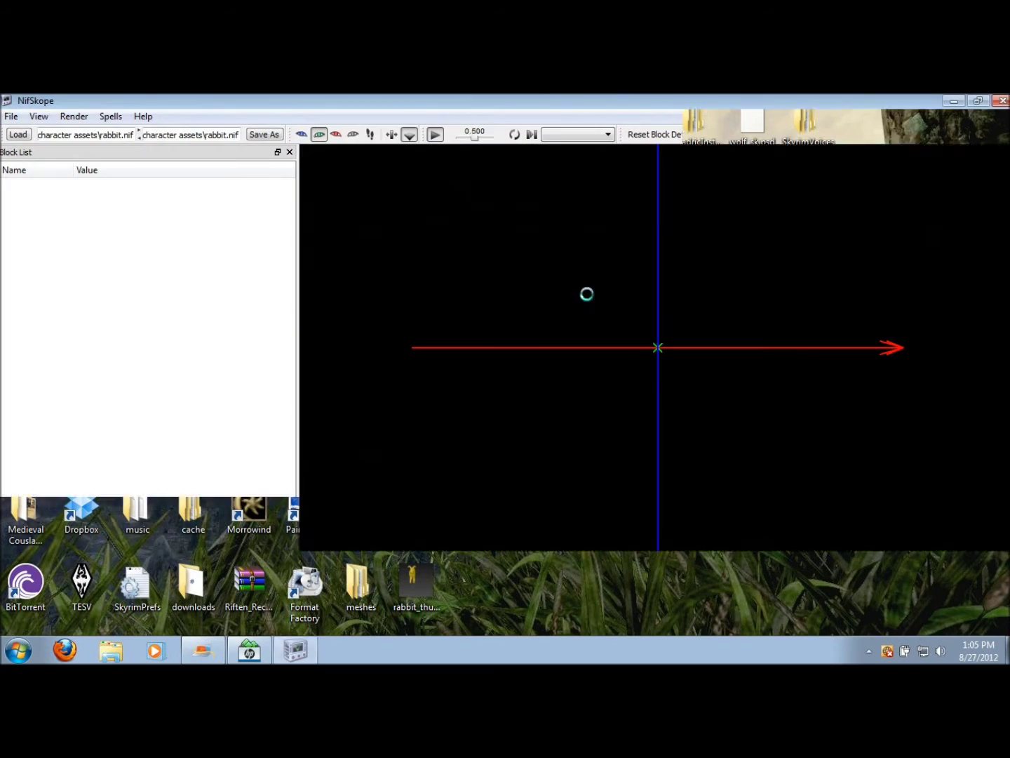
Step: Load rabbit.nif from the character assets folder and select its Bunnyfur01 mesh
click(11, 116)
mouse_move(39, 117)
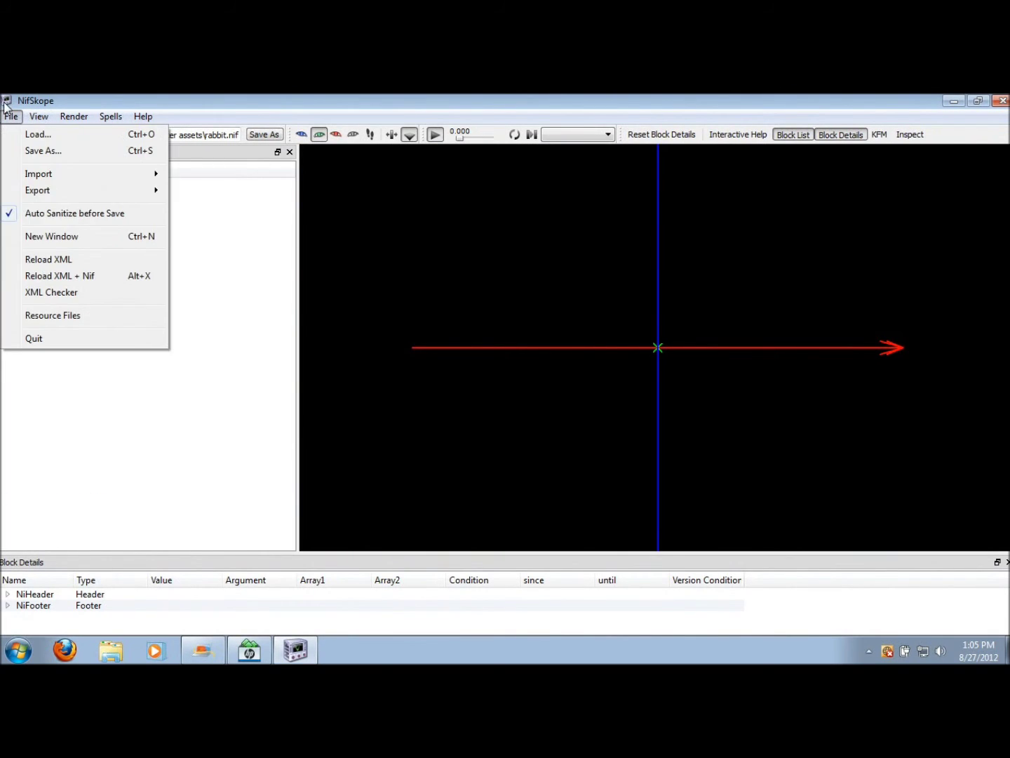
click(14, 132)
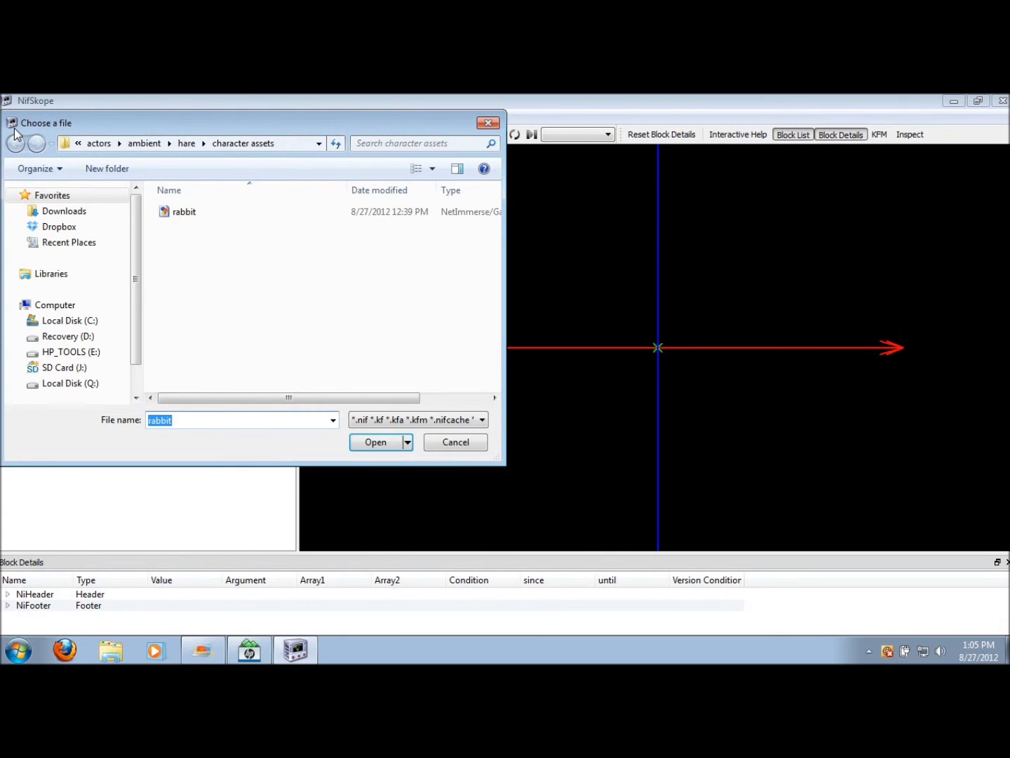
double_click(187, 212)
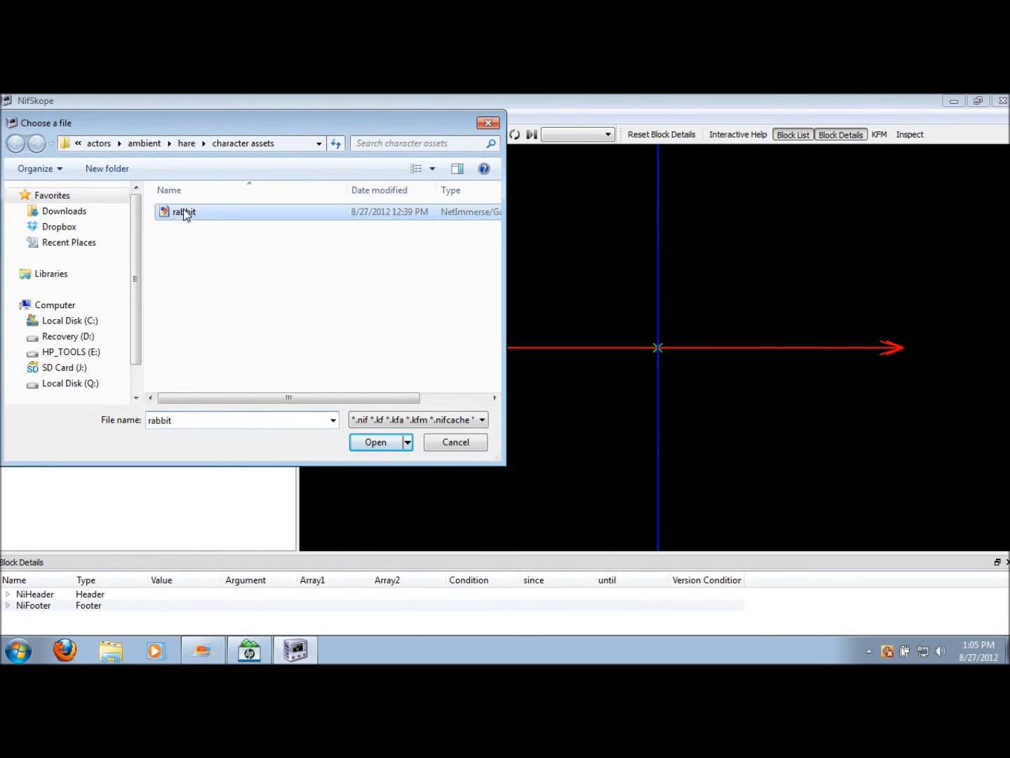
drag(546, 277, 364, 303)
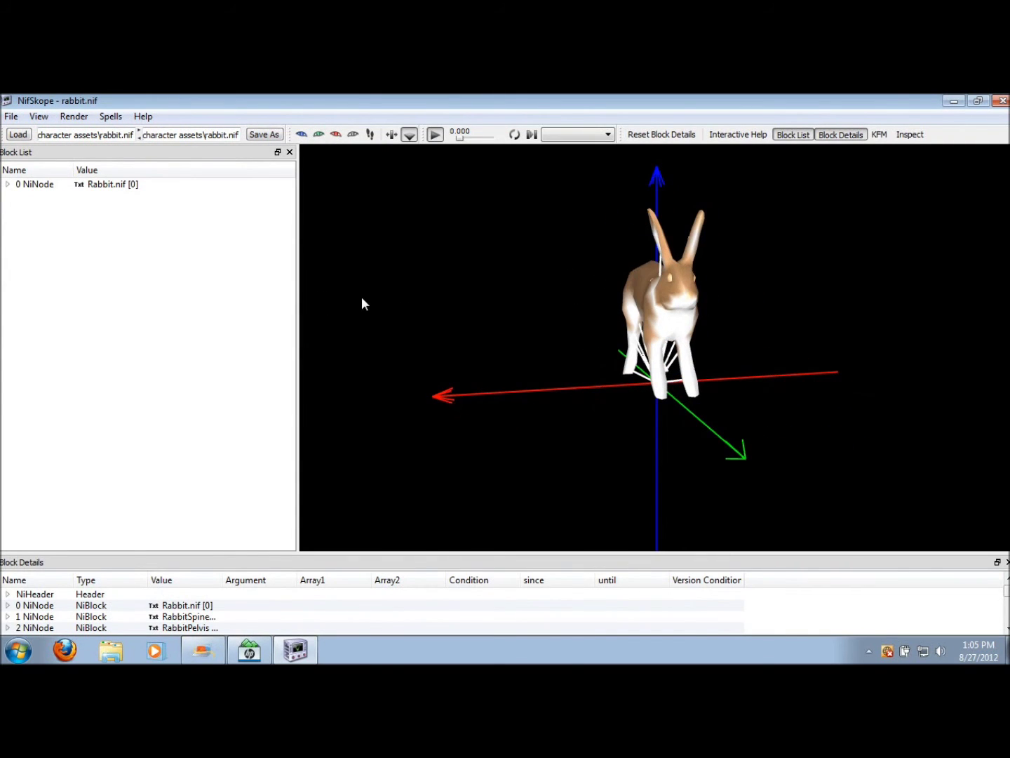
click(631, 294)
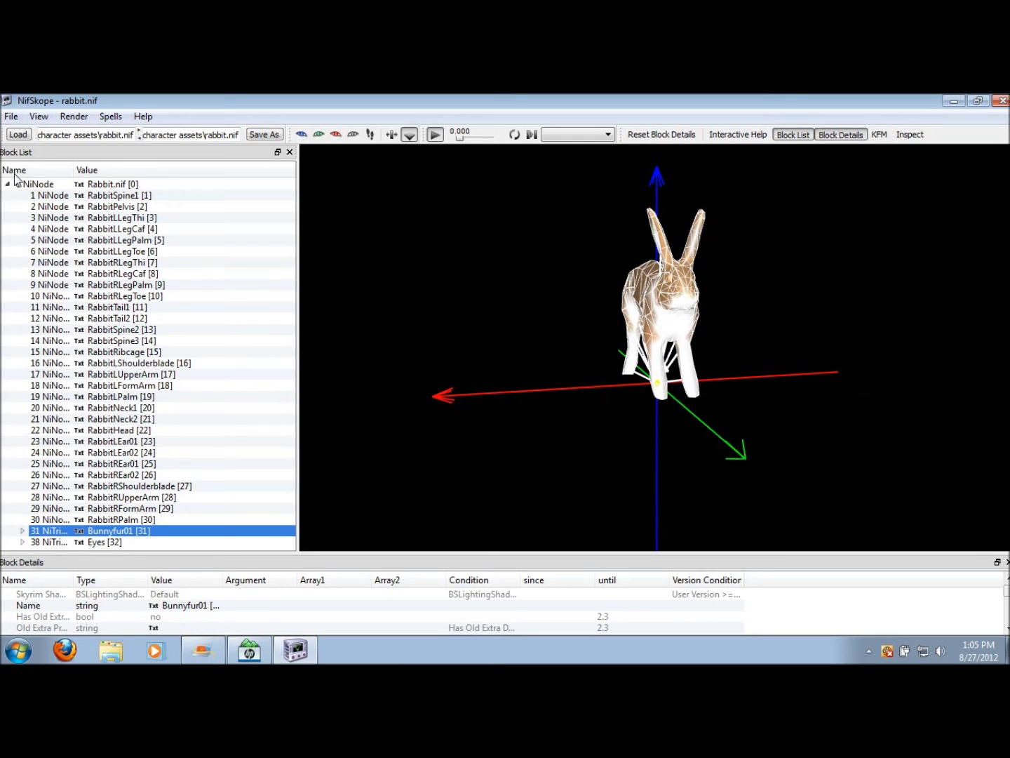
click(11, 117)
Step: Import the reshaped rabbit.obj into the nif, dismiss the material warning, and select Bunnyfur01
mouse_move(27, 176)
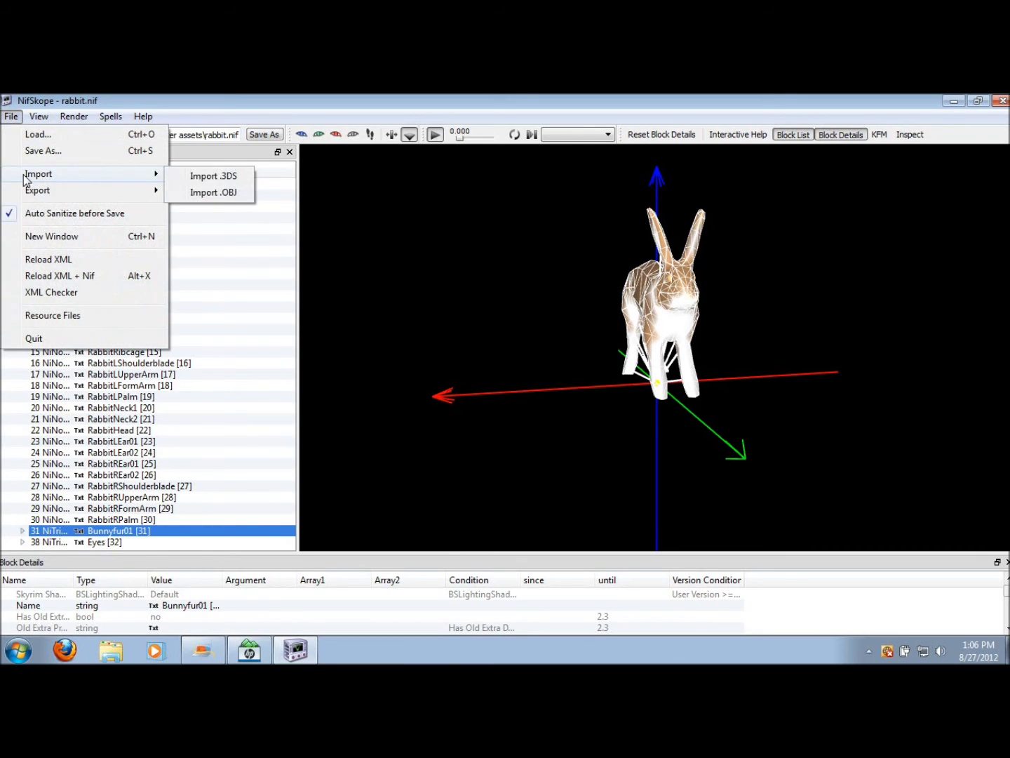
click(217, 193)
click(578, 378)
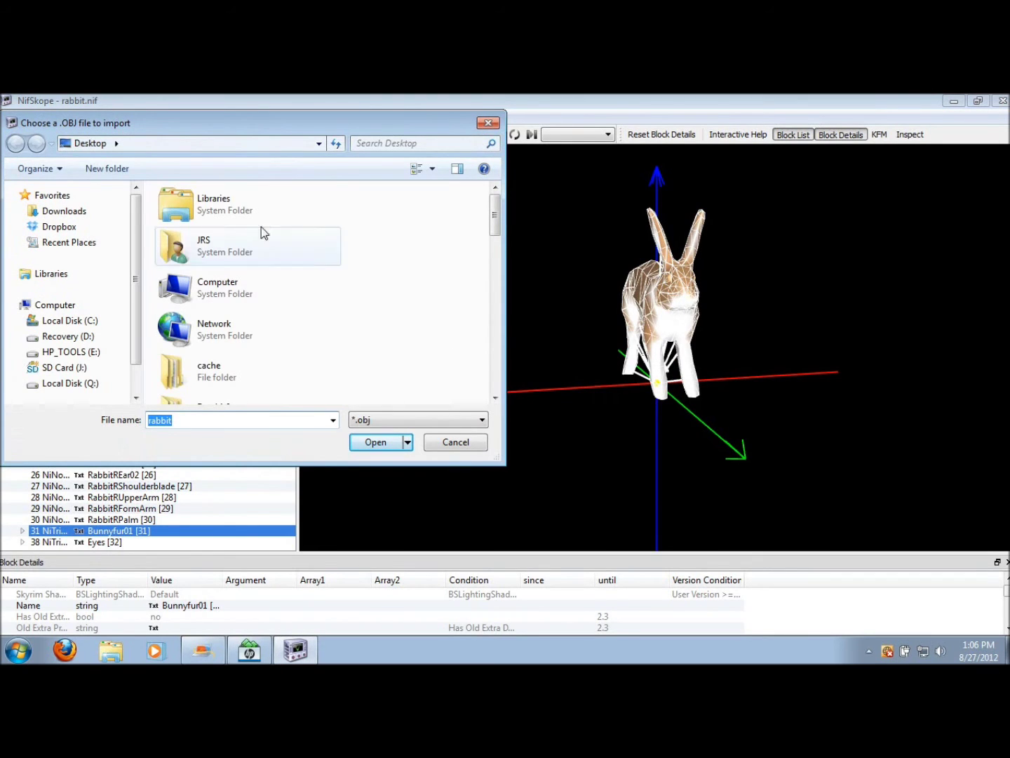
click(372, 444)
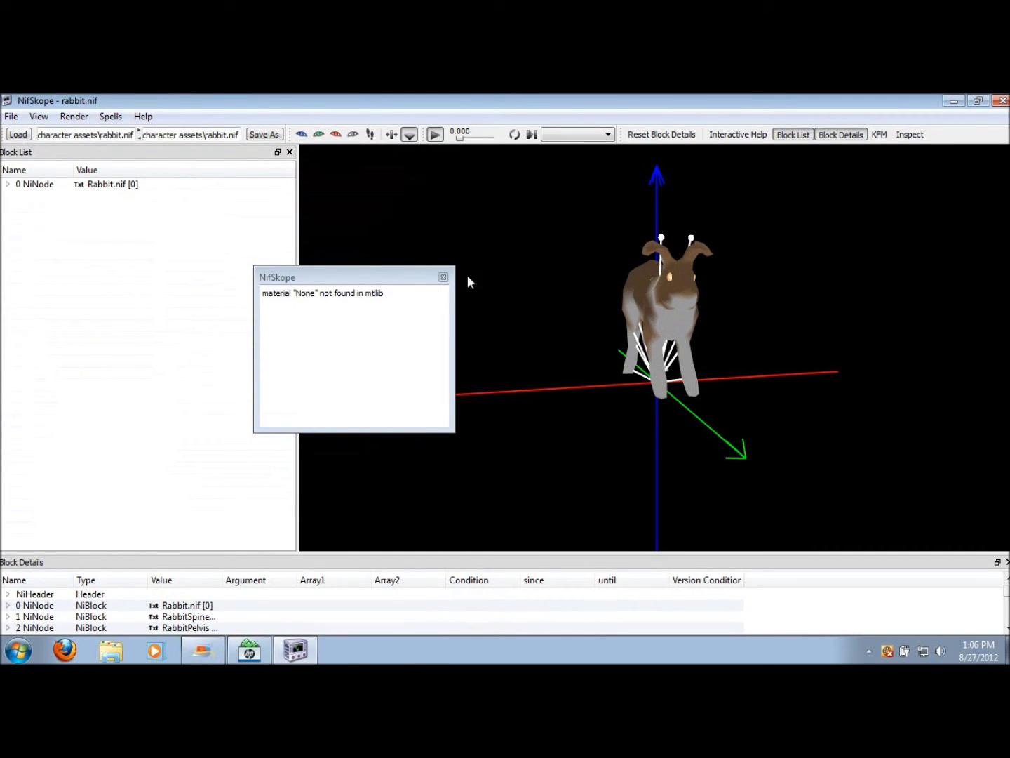
click(445, 278)
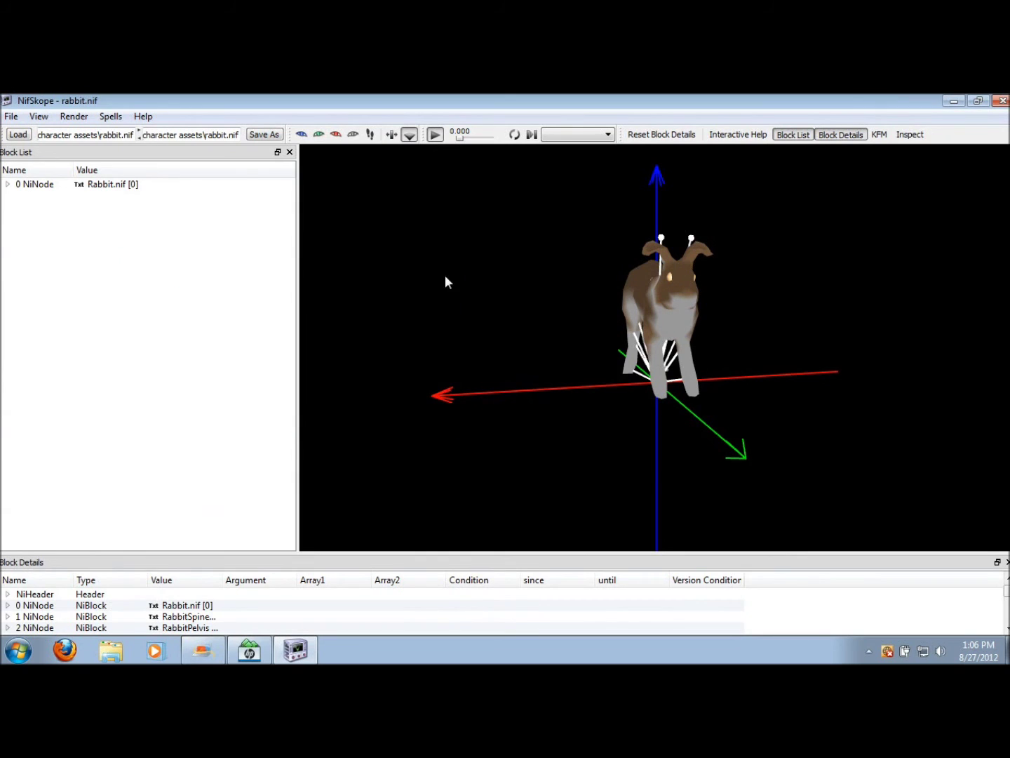
drag(666, 302, 595, 327)
click(666, 313)
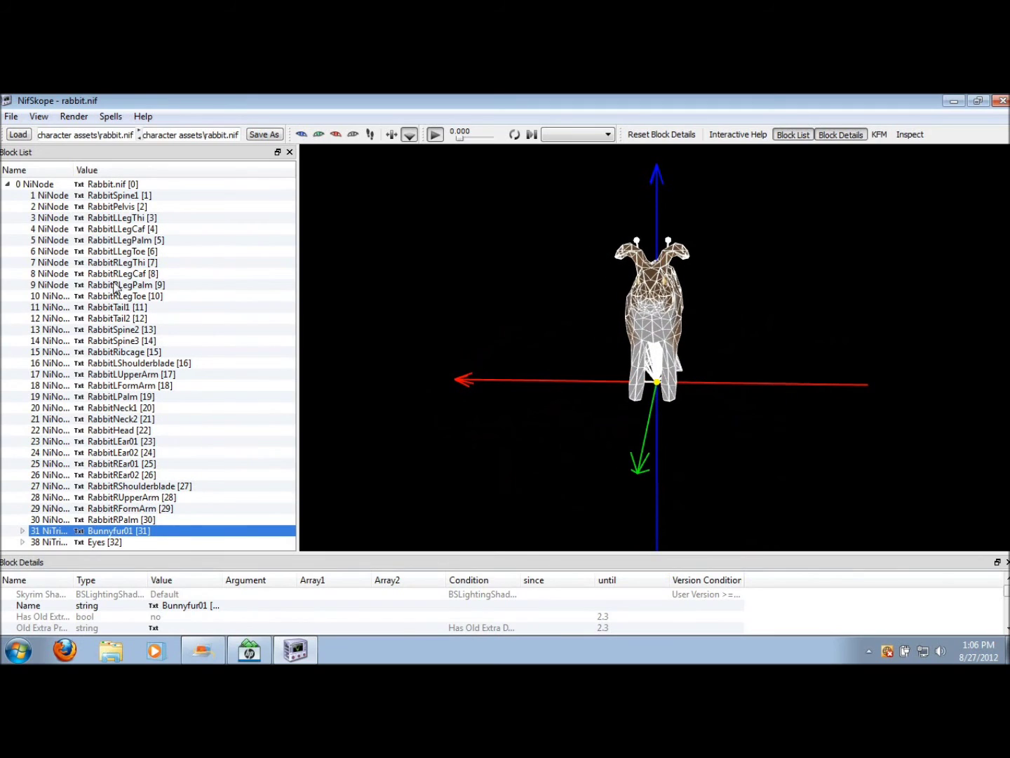
Step: Save the file over rabbit.nif and close NifSkope
click(11, 117)
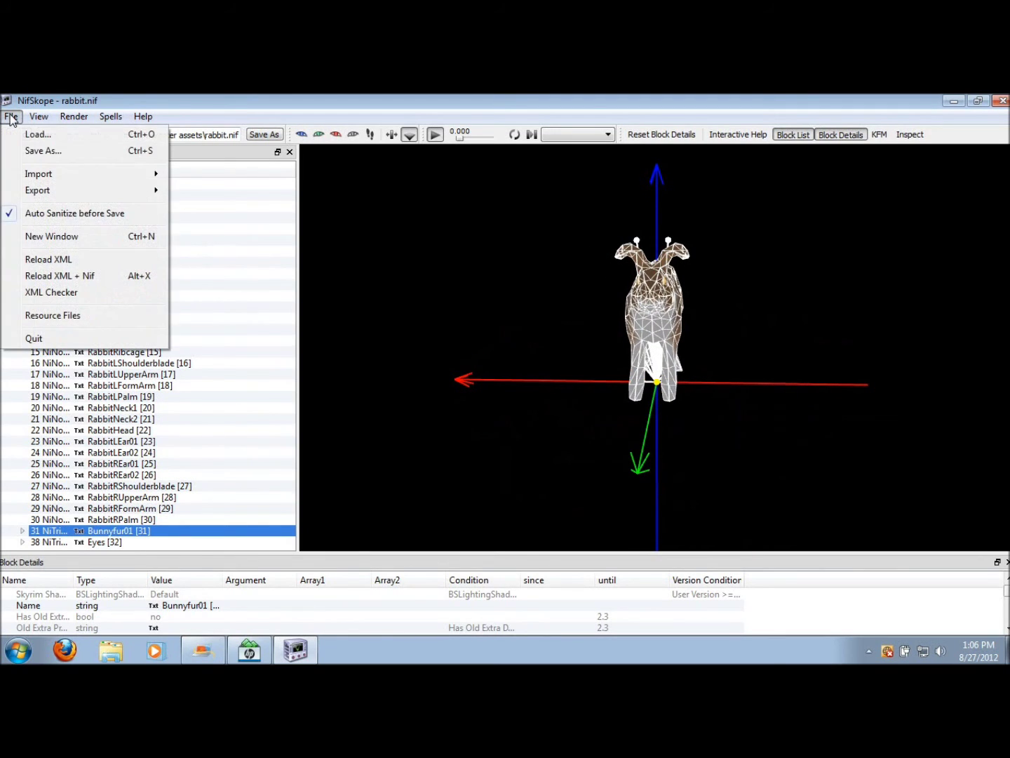
click(30, 152)
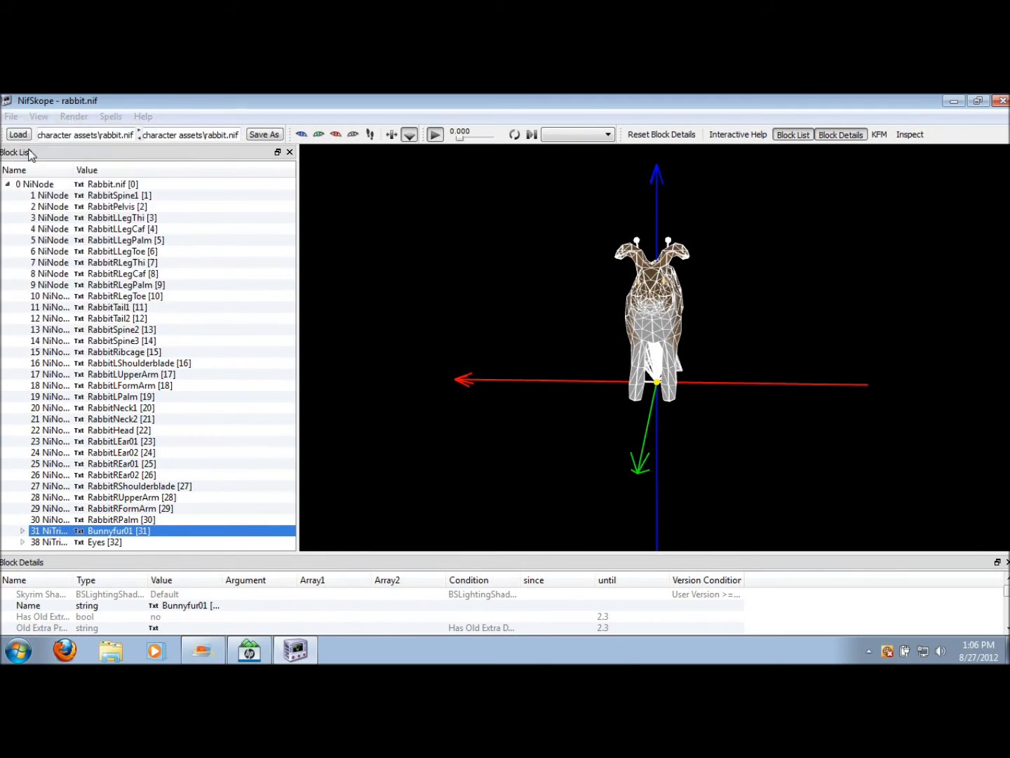
double_click(168, 214)
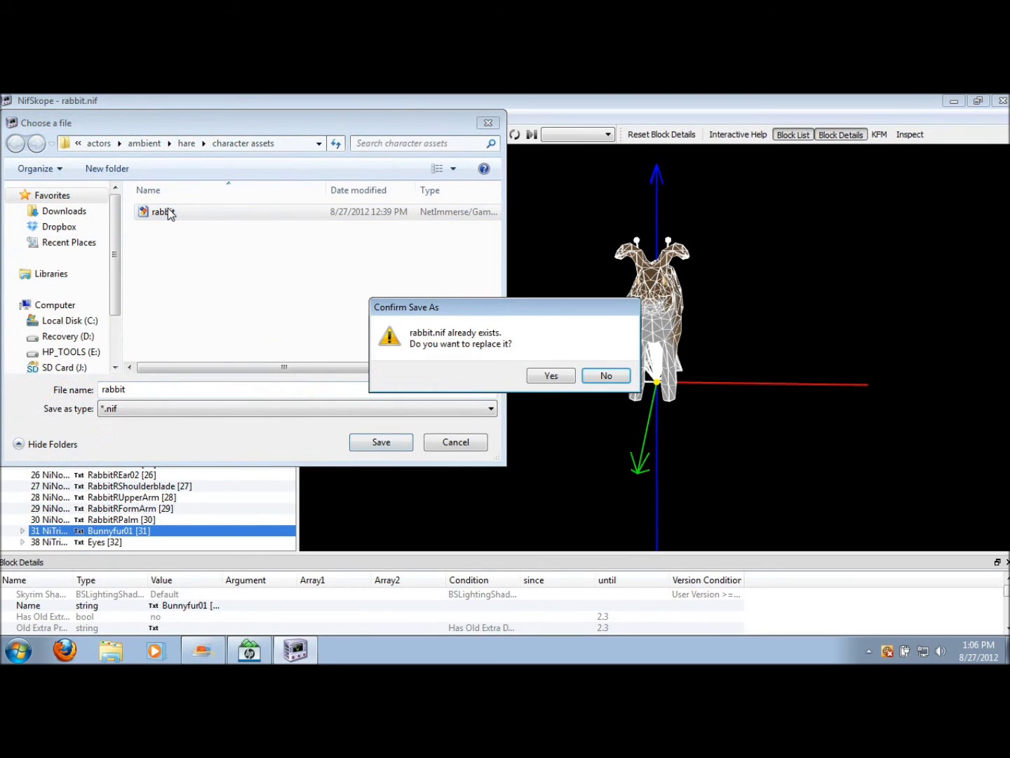
click(561, 374)
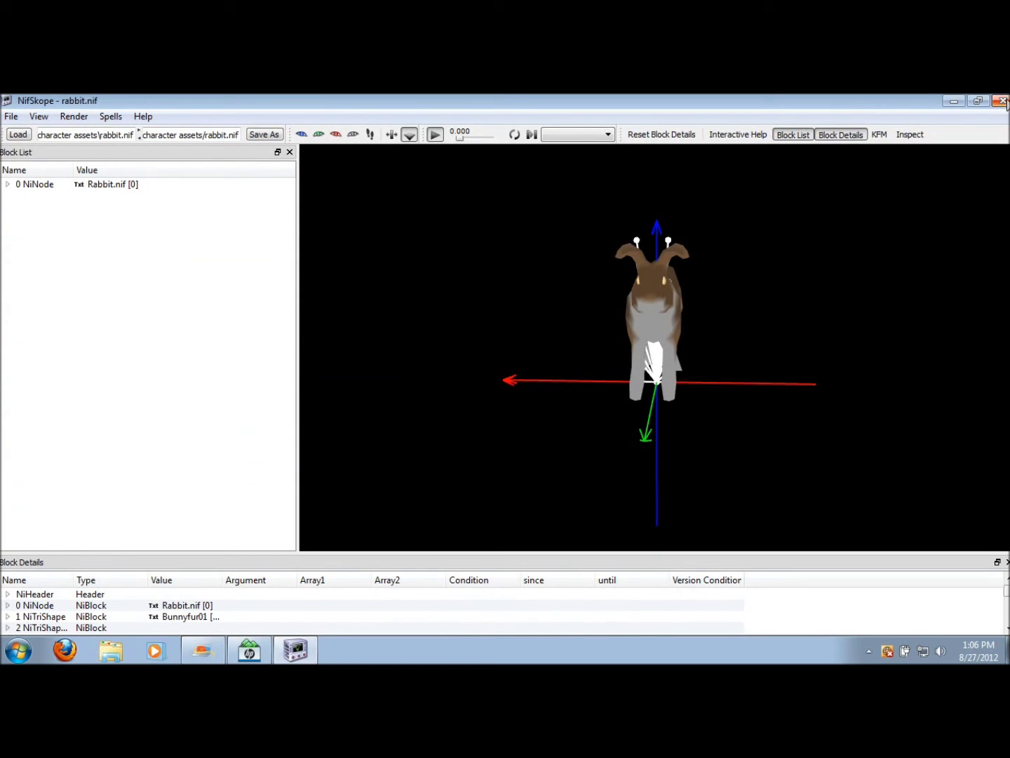
click(1001, 102)
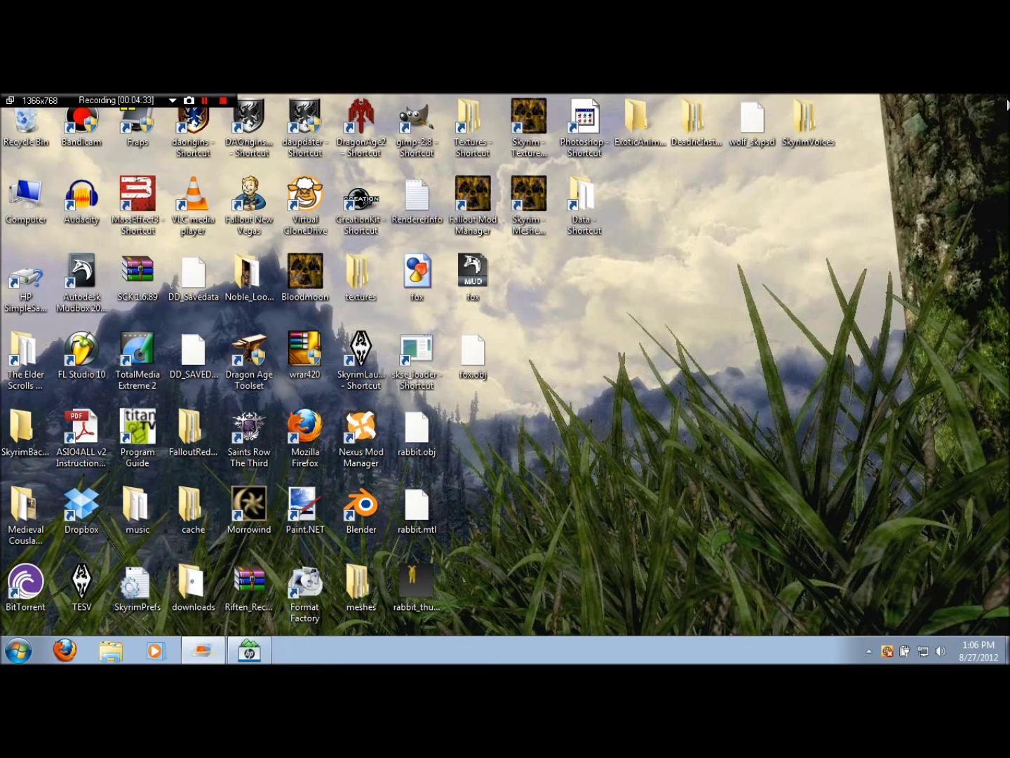
Step: Paste the desktop meshes folder into Skyrim's Data folder, merging with the existing meshes
click(358, 577)
double_click(358, 577)
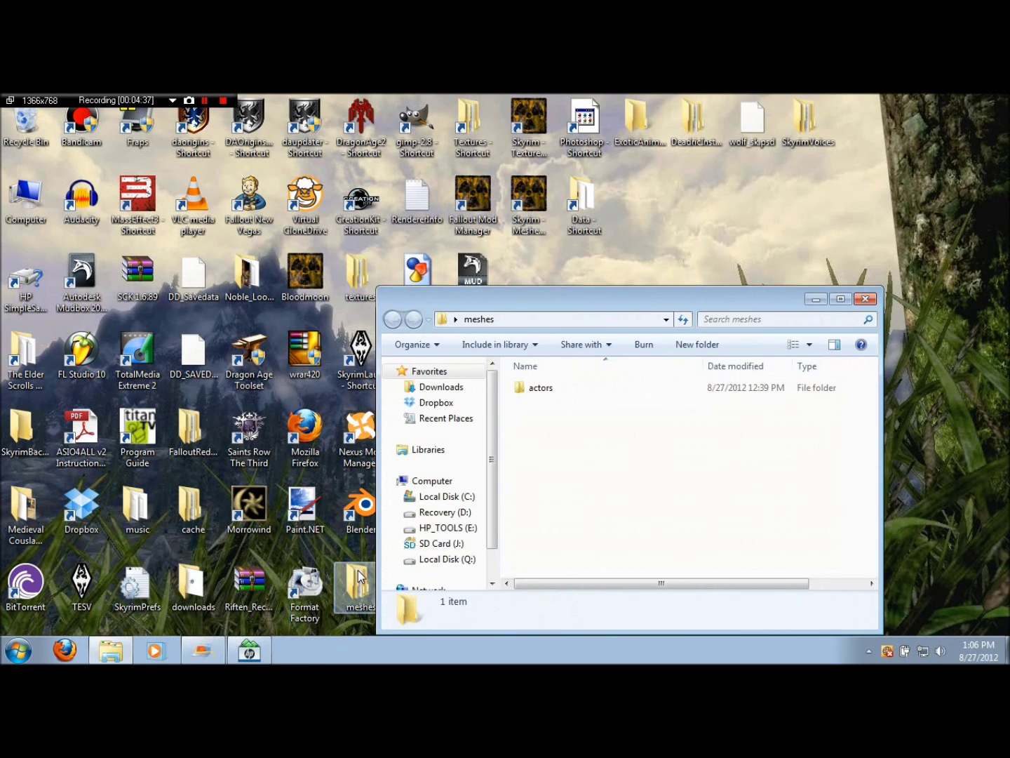
click(867, 300)
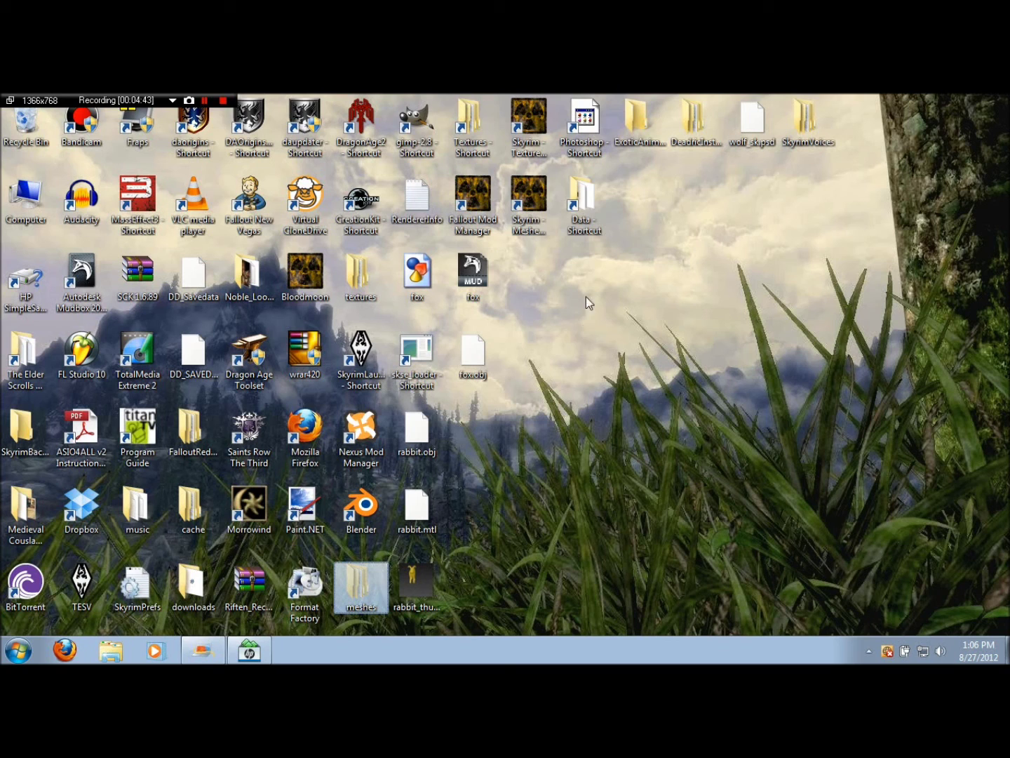
double_click(585, 193)
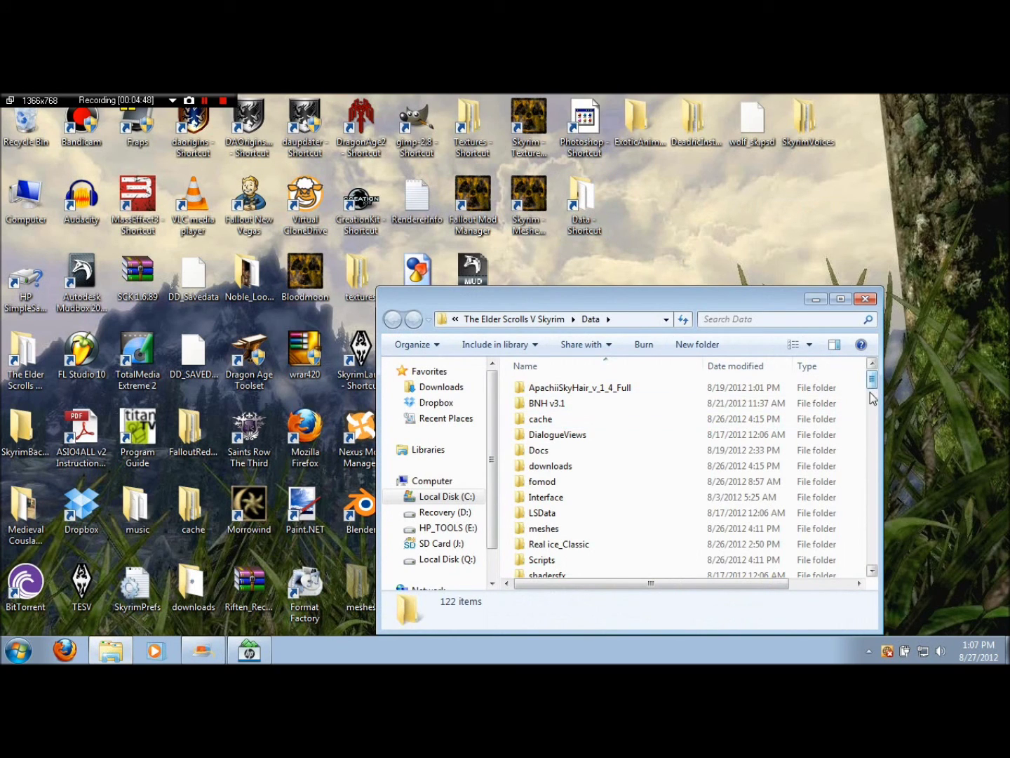
key(ctrl+v)
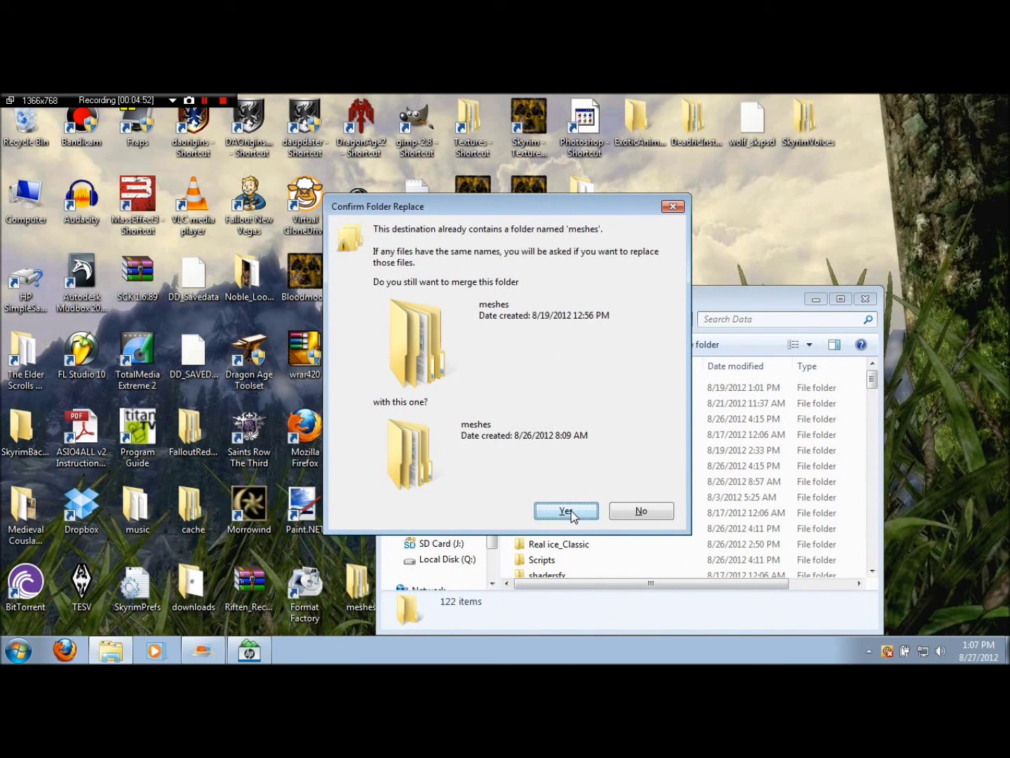
click(571, 516)
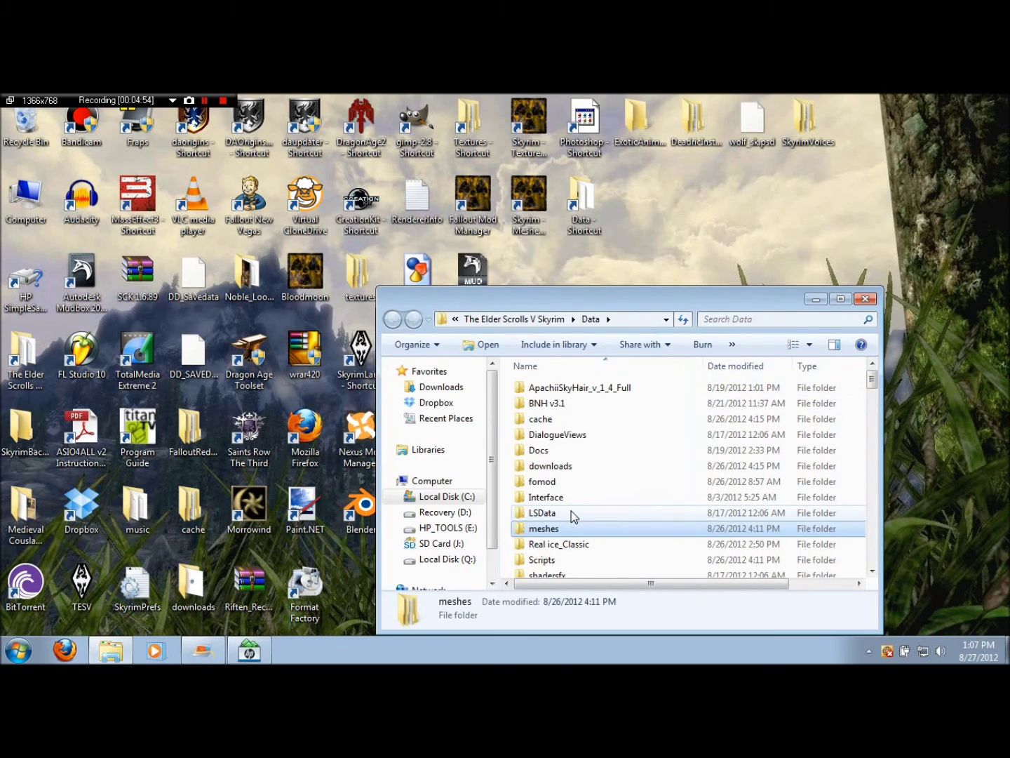
Step: Move the desktop textures folder into the Data folder, then close the Data window
drag(666, 305, 785, 319)
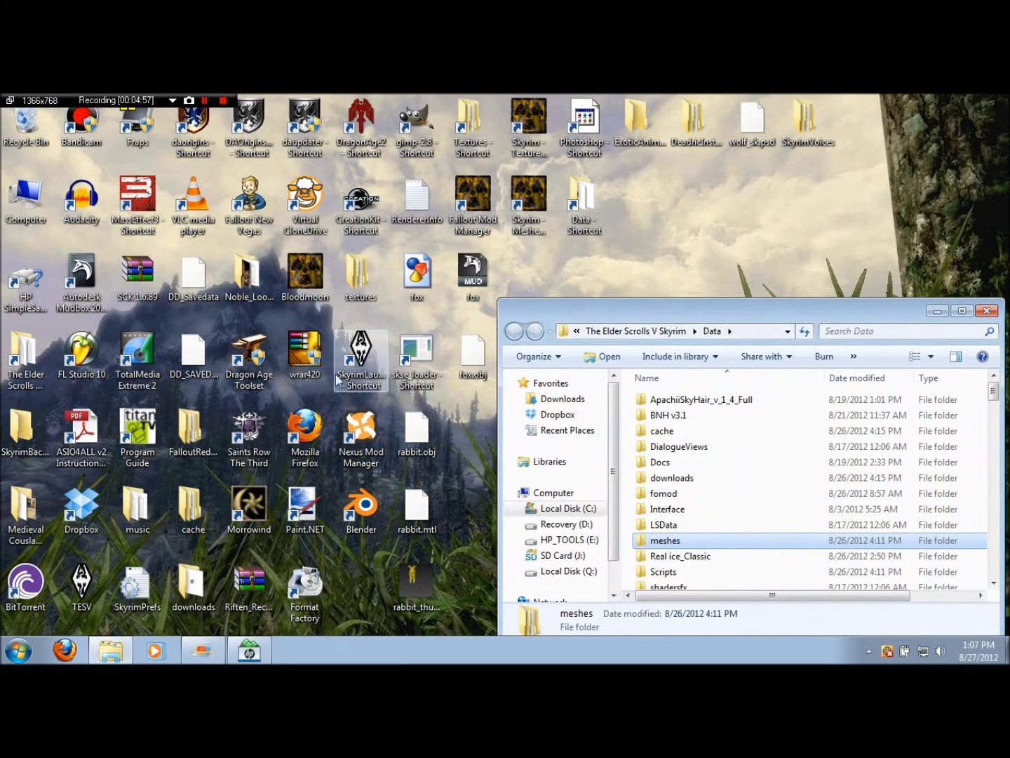
click(355, 291)
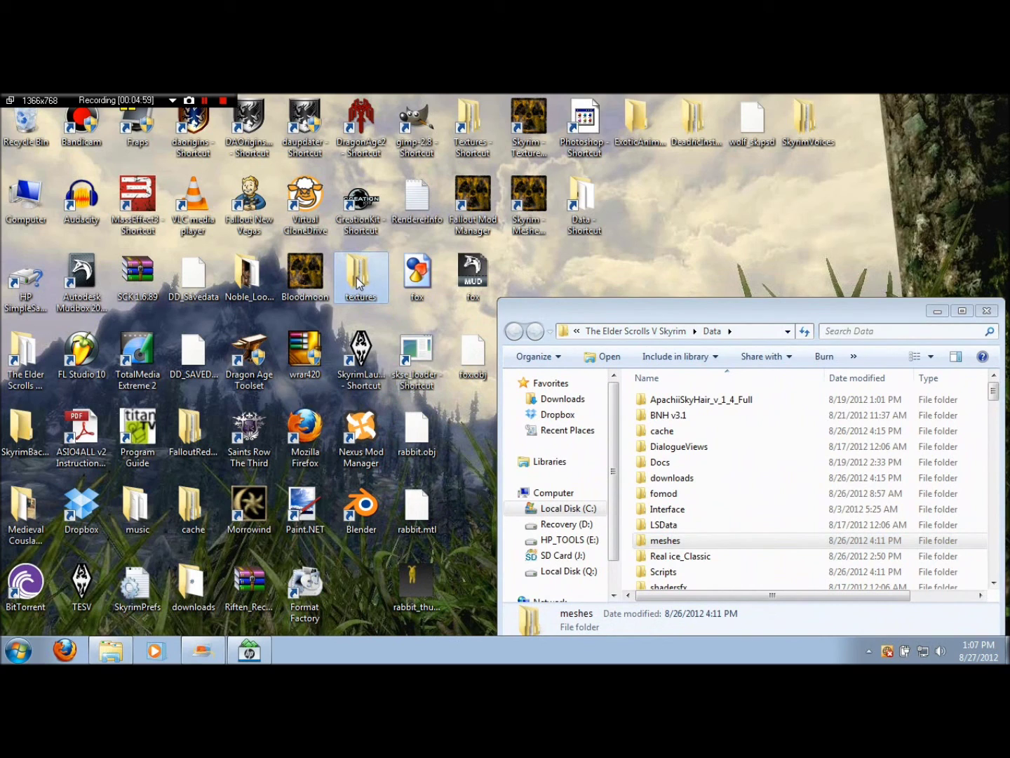
drag(359, 281, 868, 494)
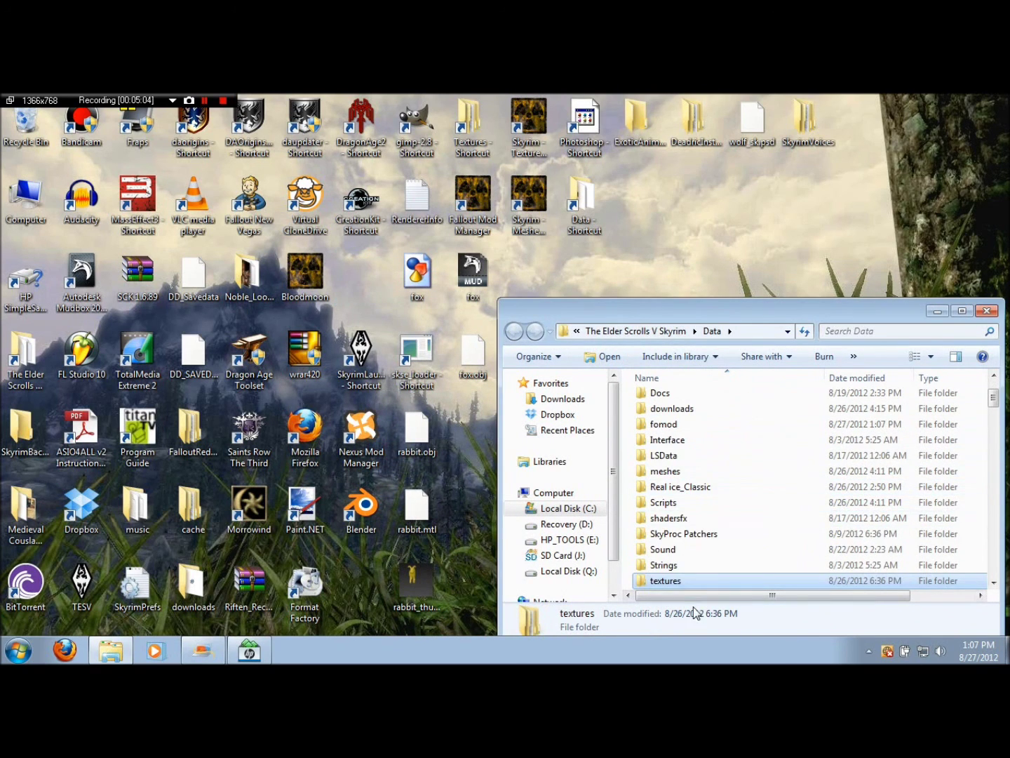
mouse_move(660, 592)
click(660, 581)
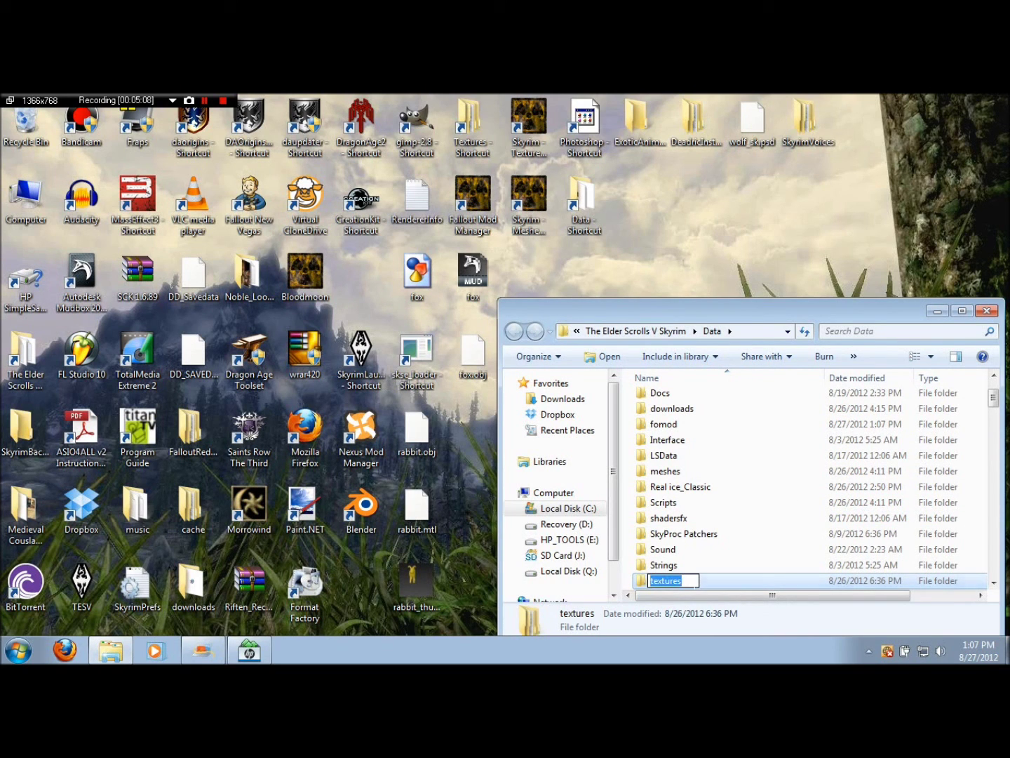
click(726, 586)
scroll(755, 612, down, 3)
scroll(758, 559, up, 3)
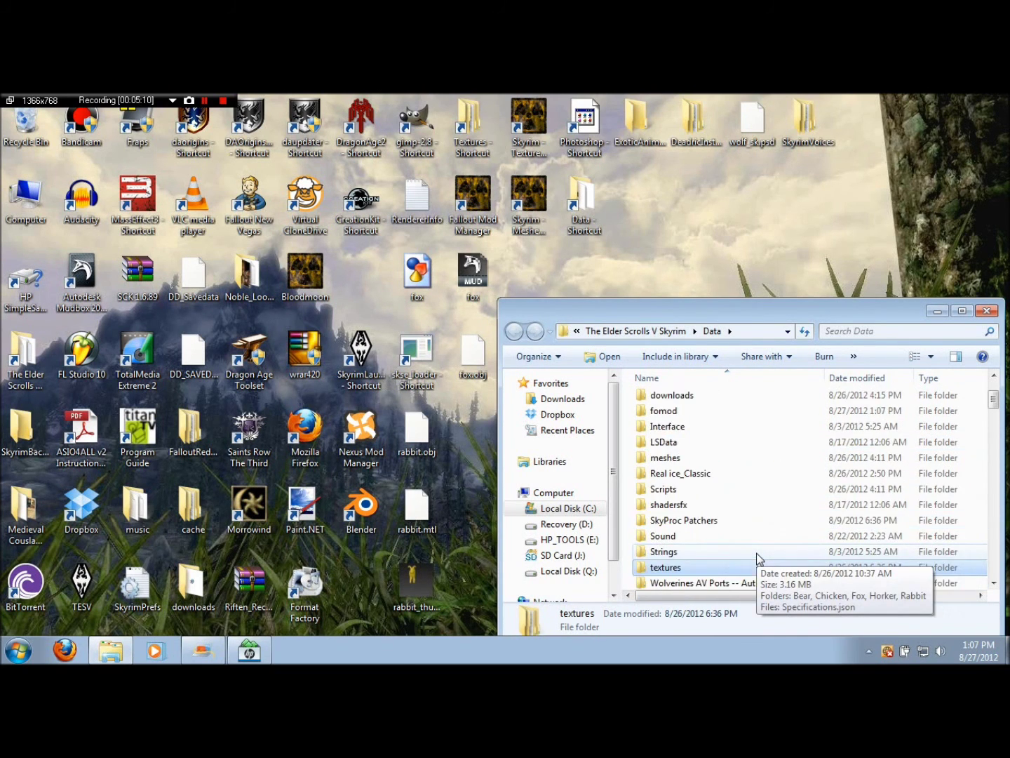
scroll(758, 560, up, 2)
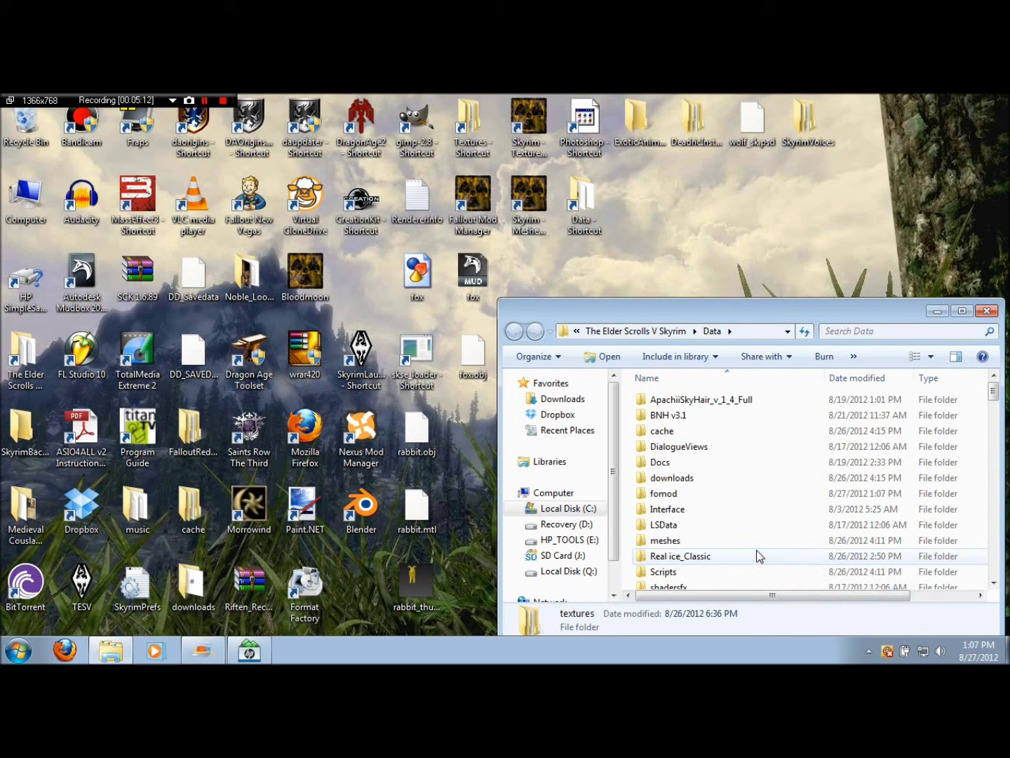
click(988, 312)
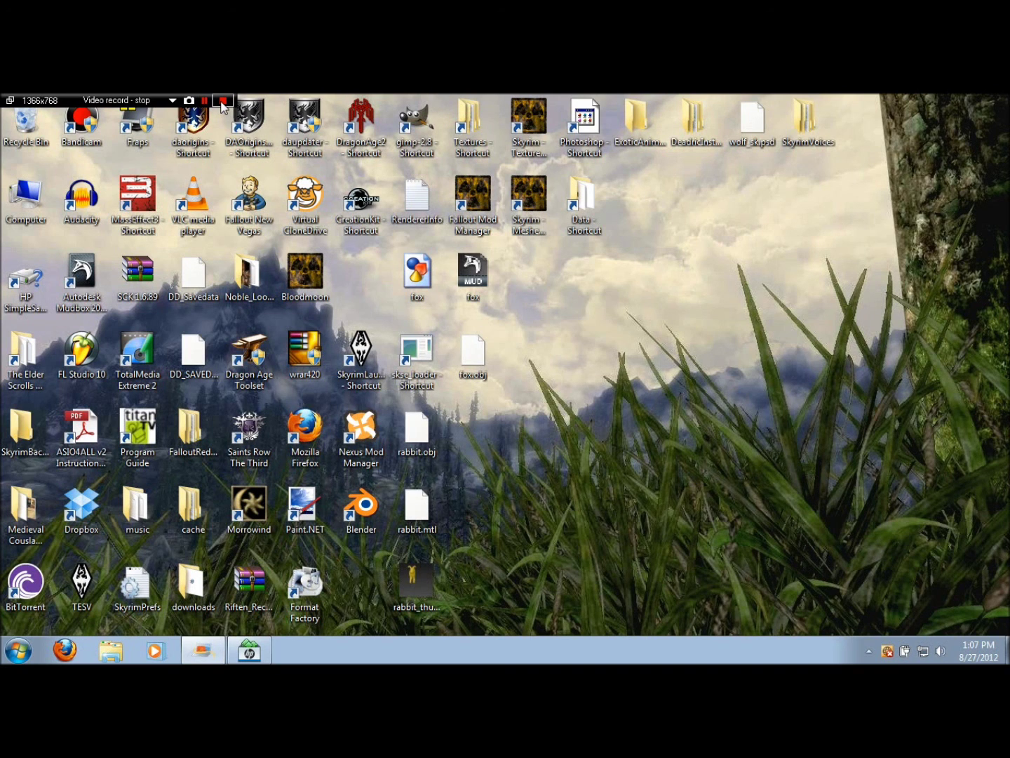
Step: Close the remaining Skyrim Data Explorer window
click(222, 103)
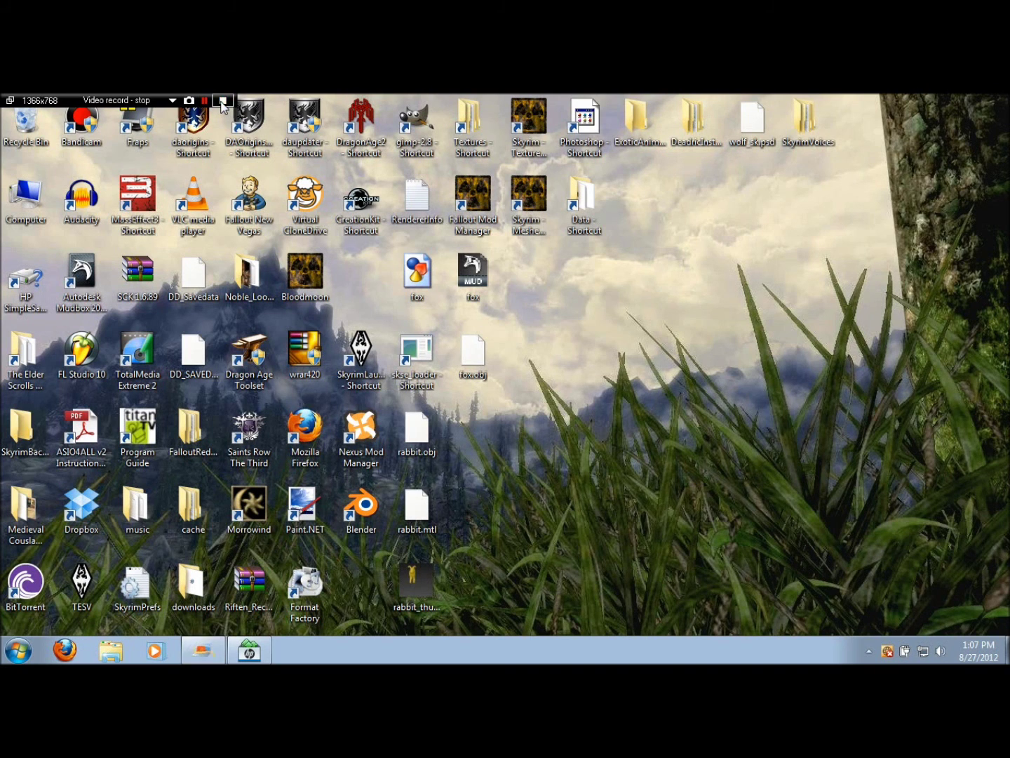